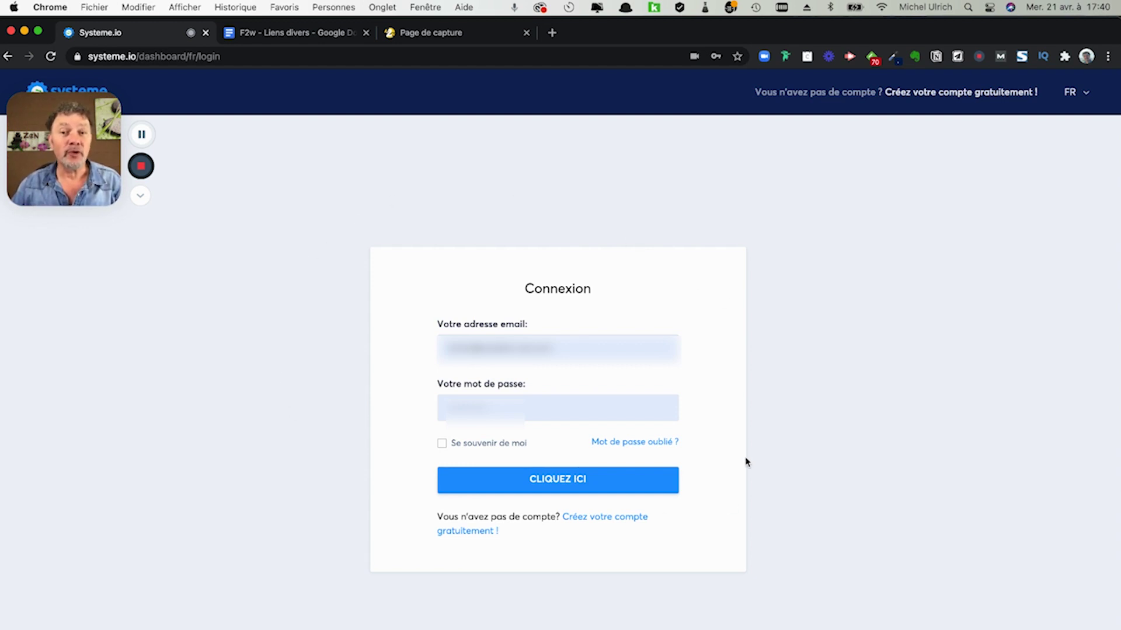
# - Log in to the Systeme.io account using the pre-filled e-mail and password
pyautogui.click(558, 484)
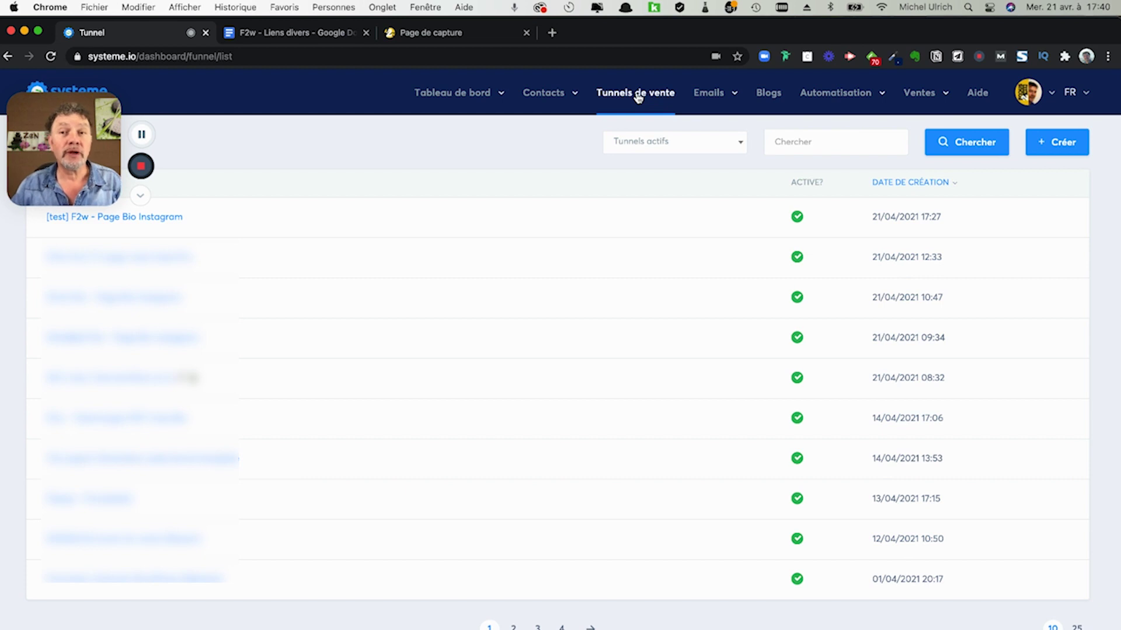
# - Start a new sales funnel from the Tunnels de vente list with + Créer
pyautogui.click(1055, 146)
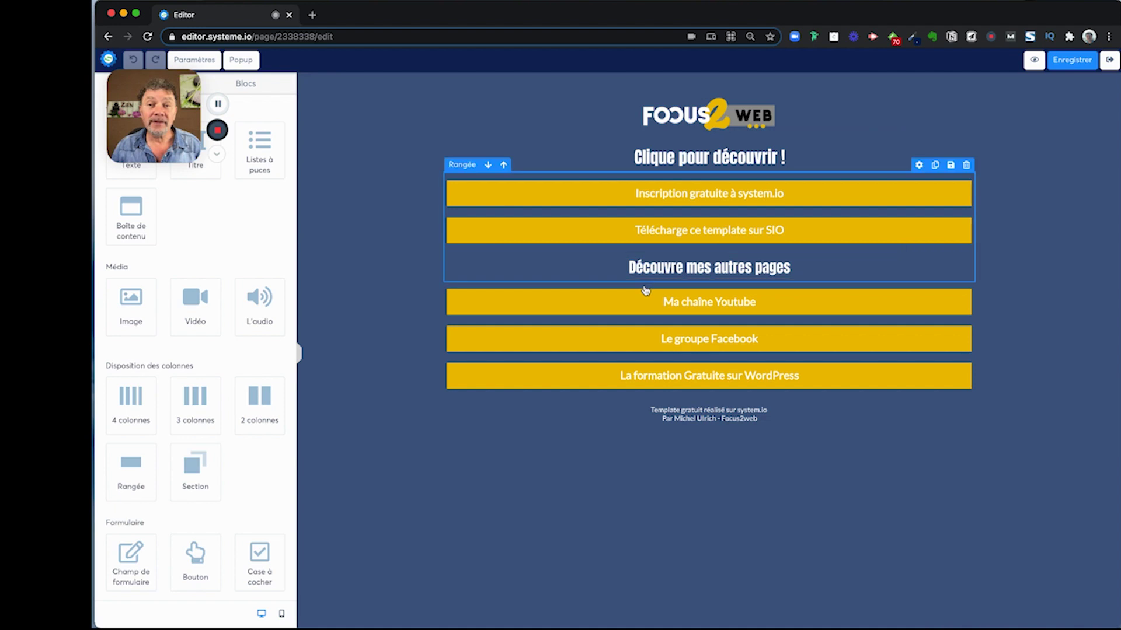
pyautogui.hscroll(-5, 418, 236)
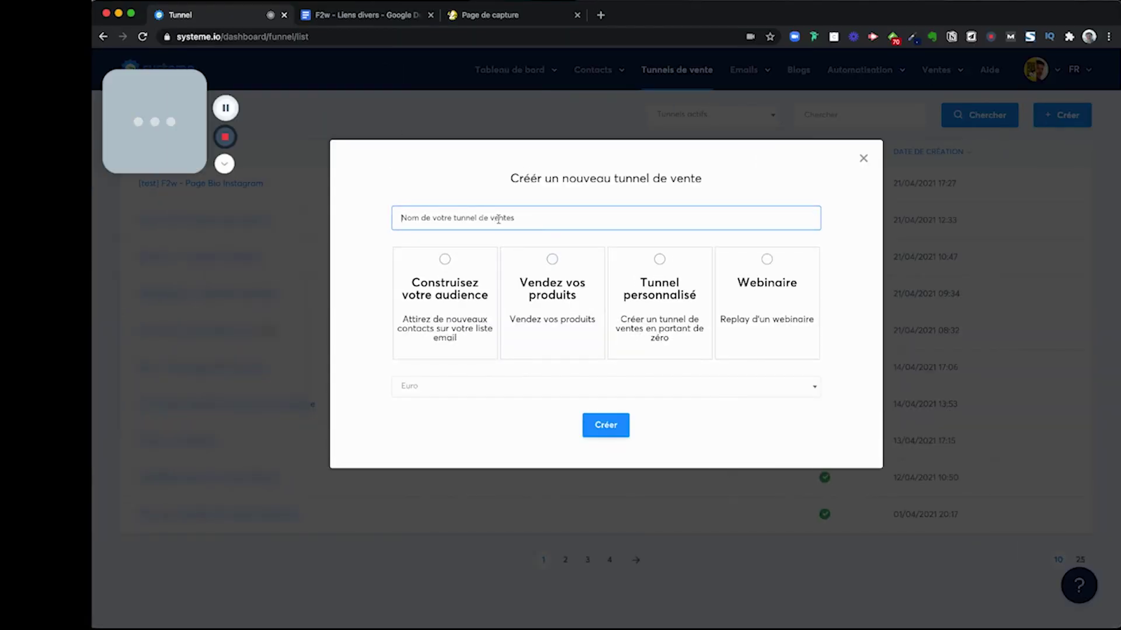
# - Create the funnel 'Test Page Instagram' with the Construisez votre audience type
pyautogui.click(502, 218)
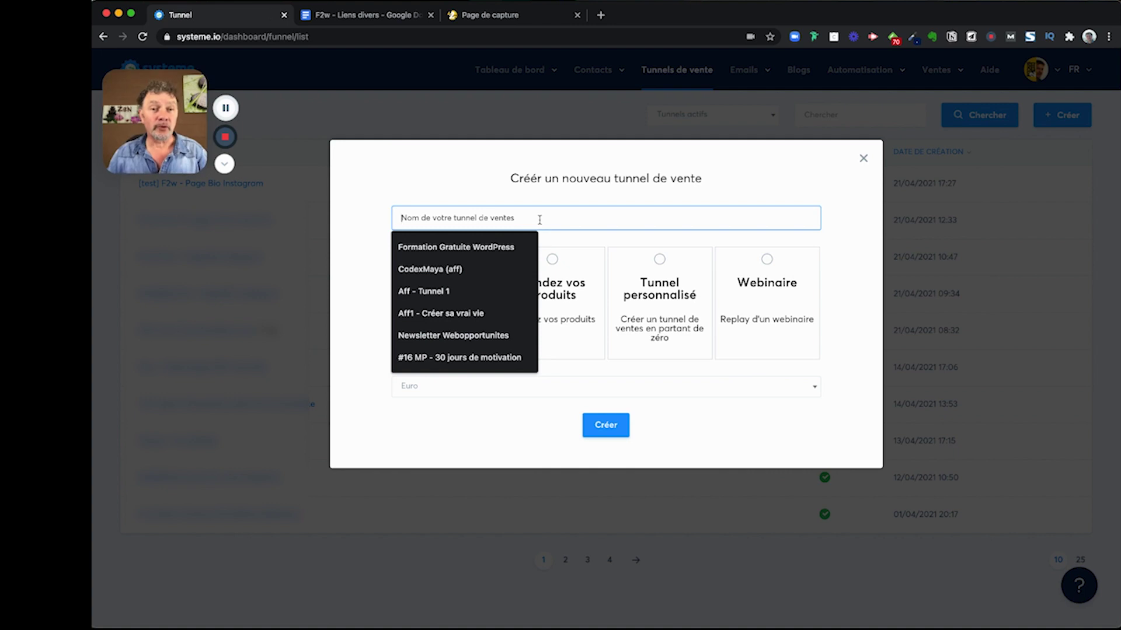
pyautogui.write('Tes')
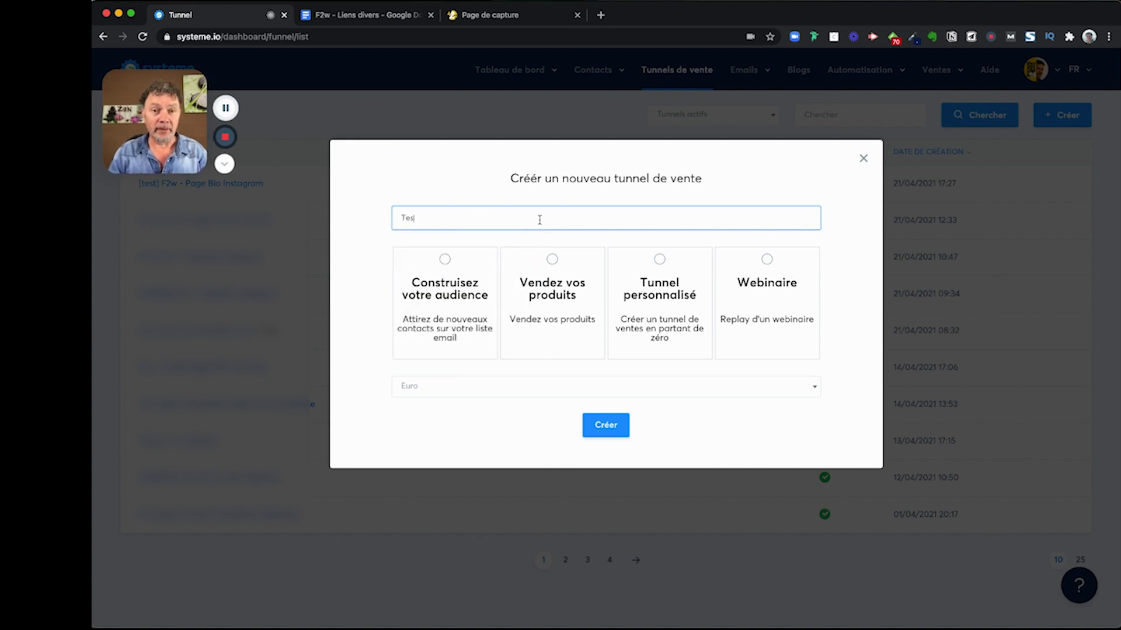
pyautogui.write('t Page')
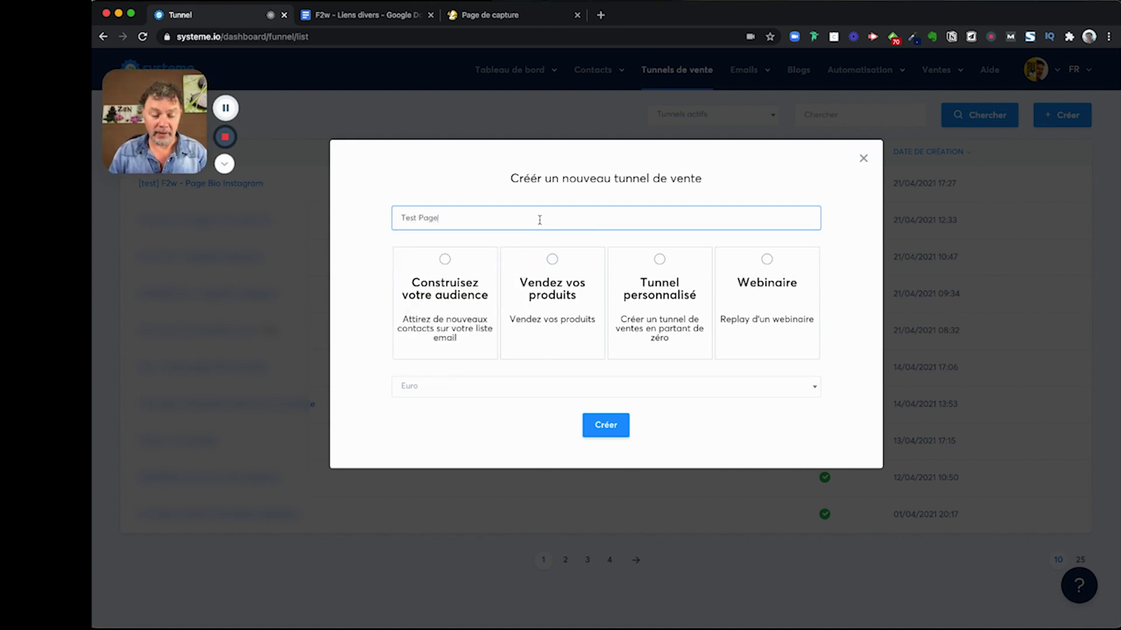
pyautogui.write(' Instagra')
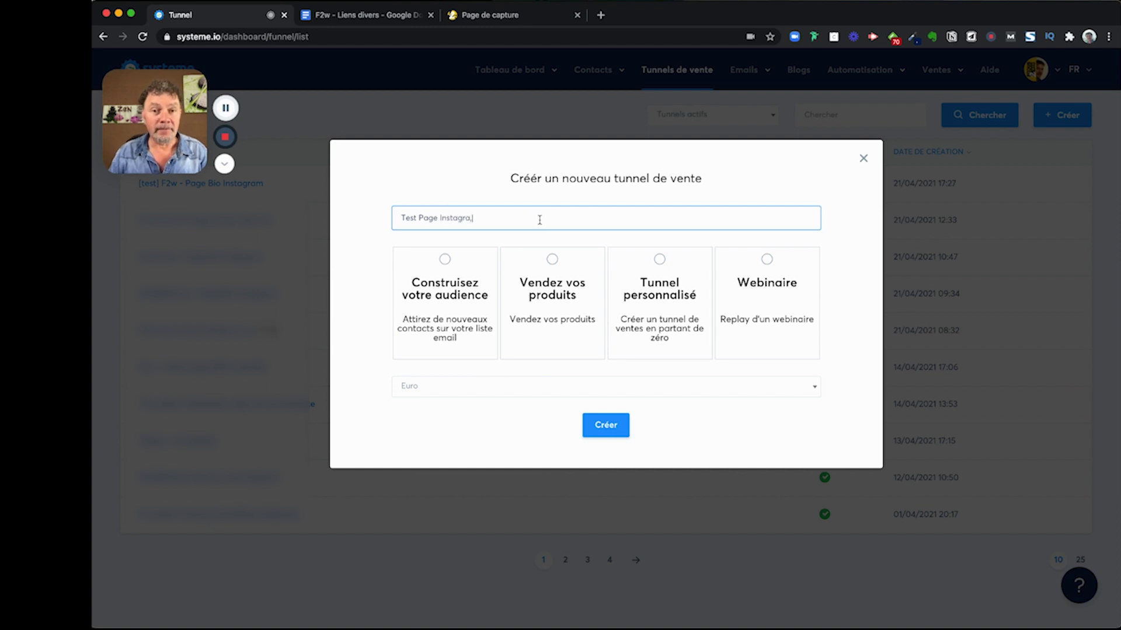
pyautogui.write('m')
pyautogui.click(443, 261)
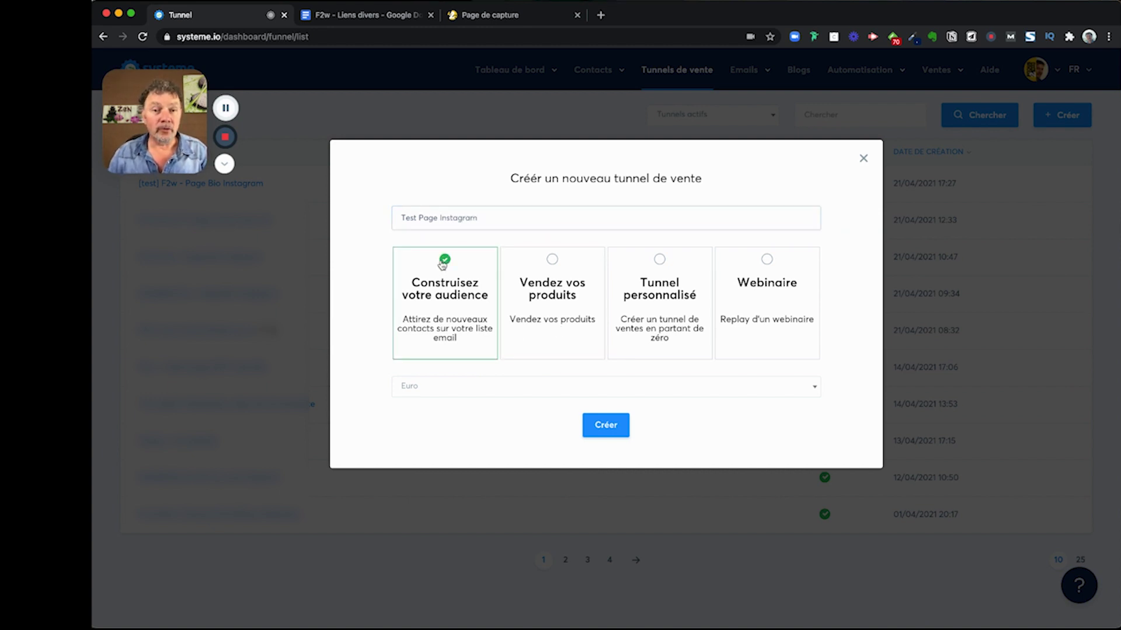
pyautogui.click(606, 432)
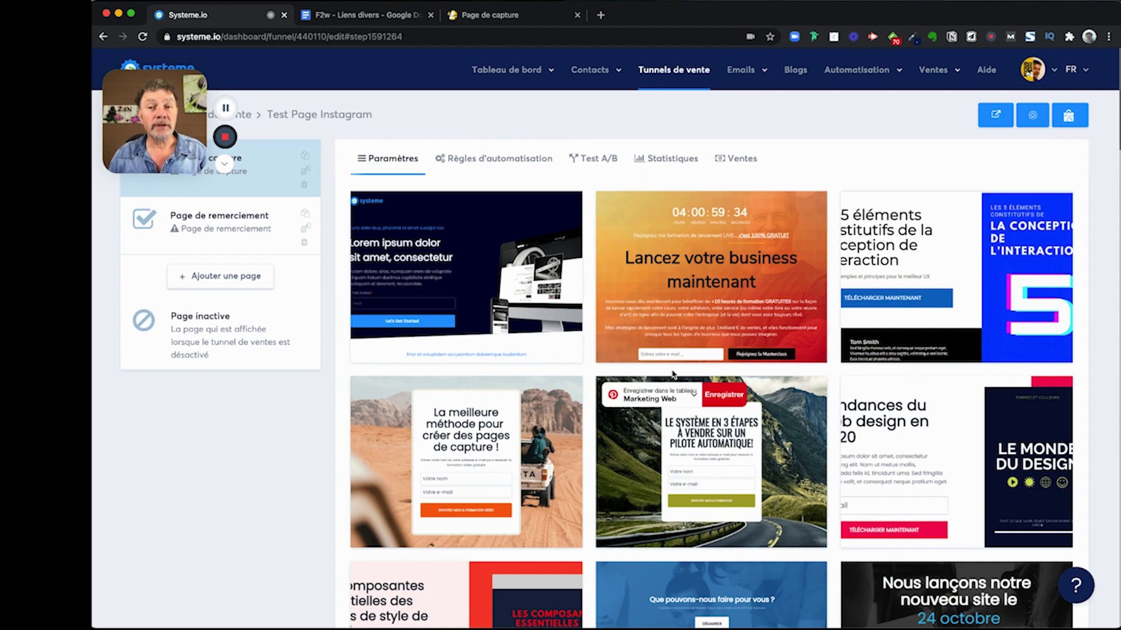
# - Apply the last, blank template to the capture page and open it in the page editor
pyautogui.scroll(-3, 673, 373)
pyautogui.scroll(-9, 673, 374)
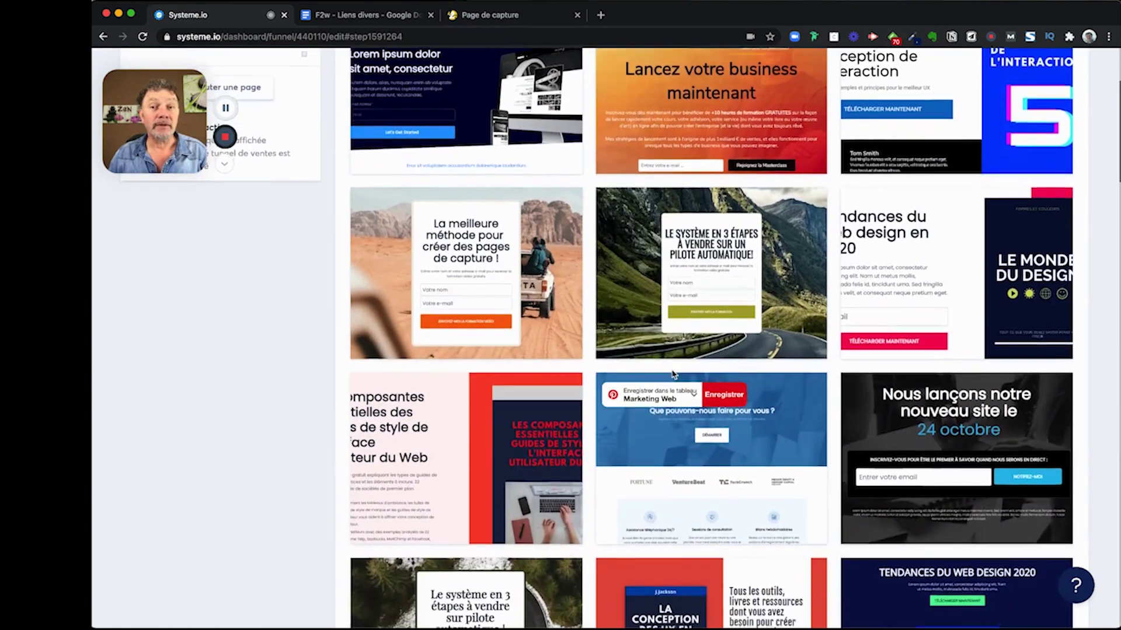
pyautogui.scroll(-7, 673, 373)
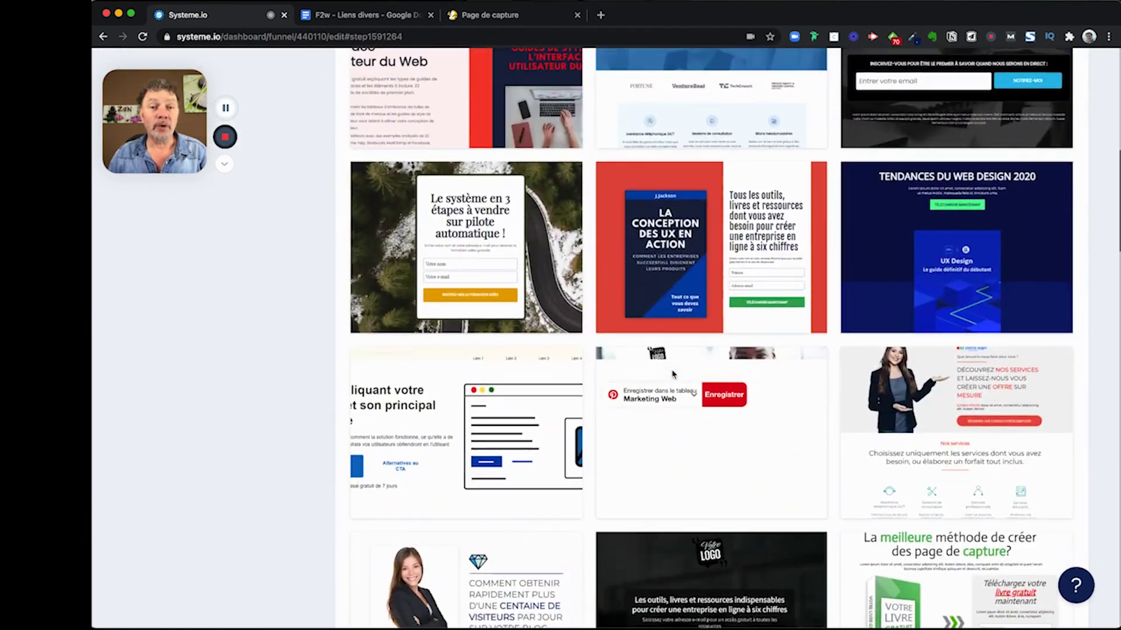
pyautogui.scroll(18, 673, 373)
pyautogui.scroll(-4, 674, 374)
pyautogui.scroll(-15, 675, 374)
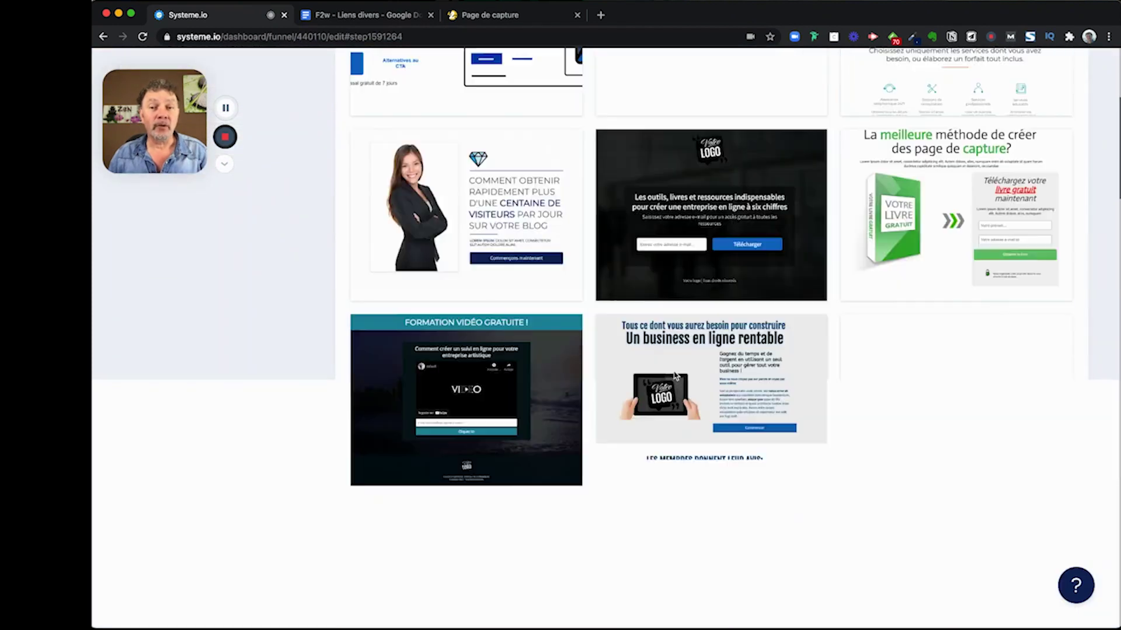
pyautogui.scroll(-20, 675, 374)
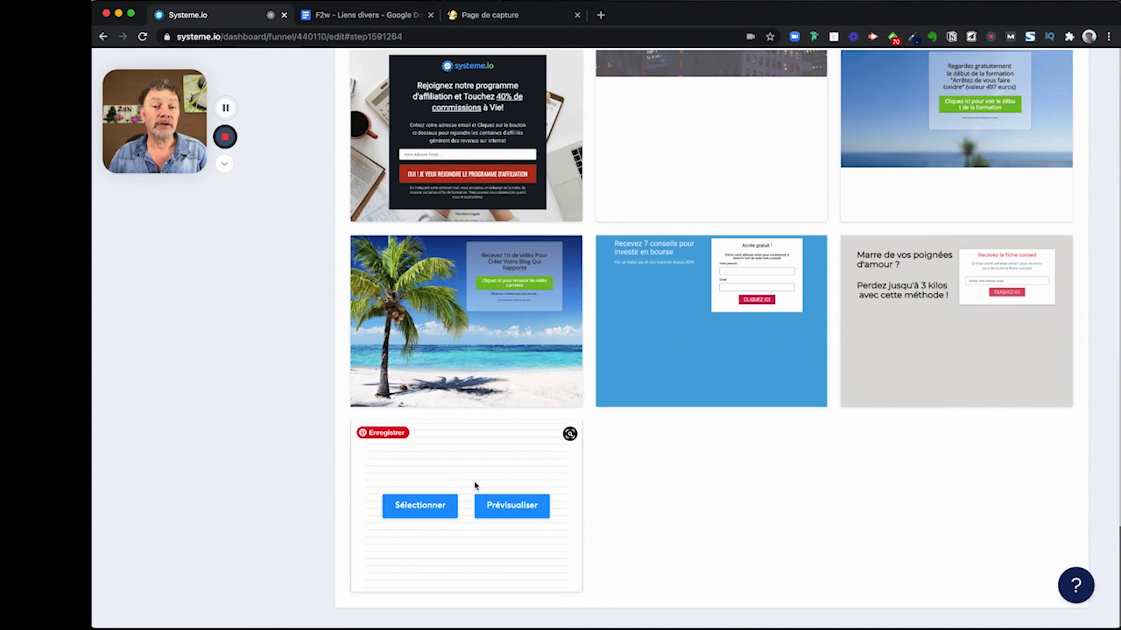
pyautogui.click(421, 507)
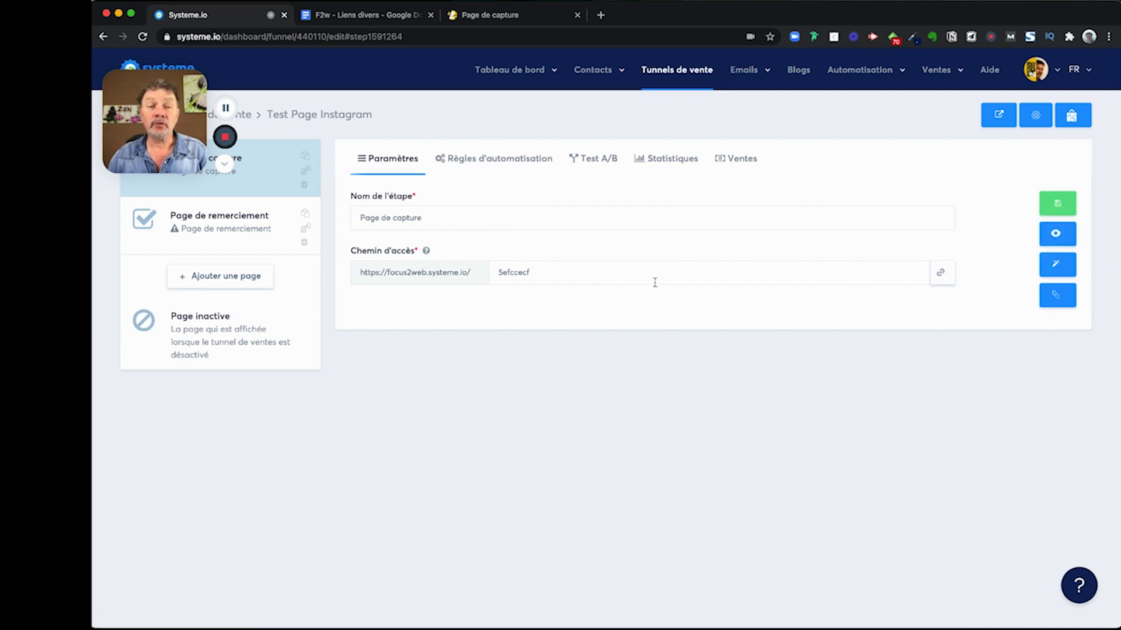
pyautogui.click(1057, 266)
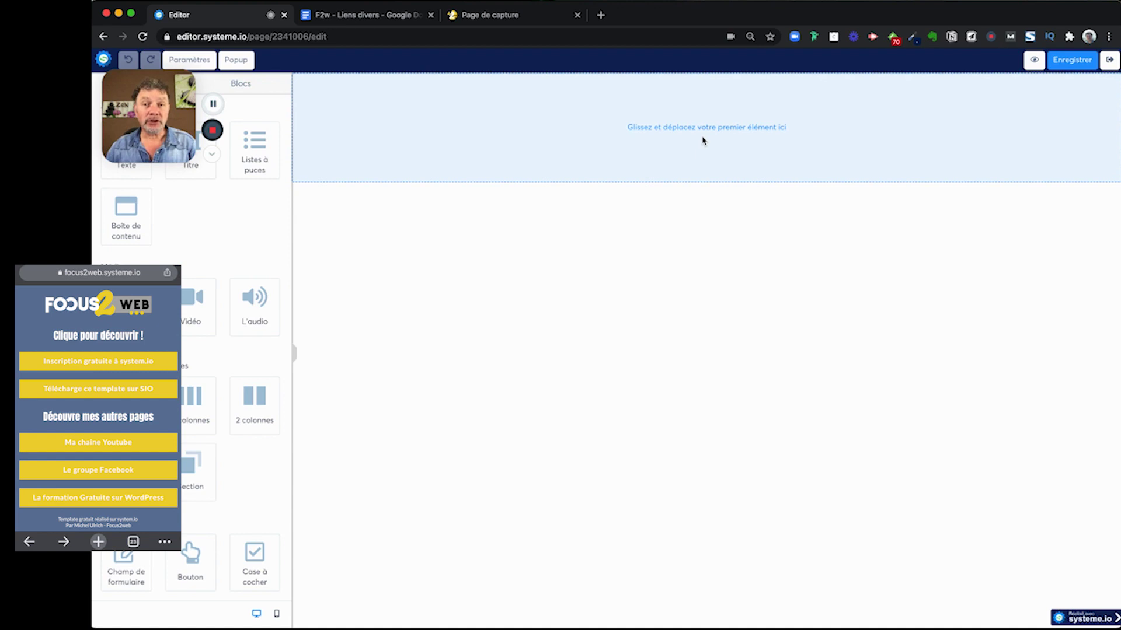
# - Check the published model Page Bio Instagram, then return to the editor's page-wide settings
pyautogui.press('super+grave')
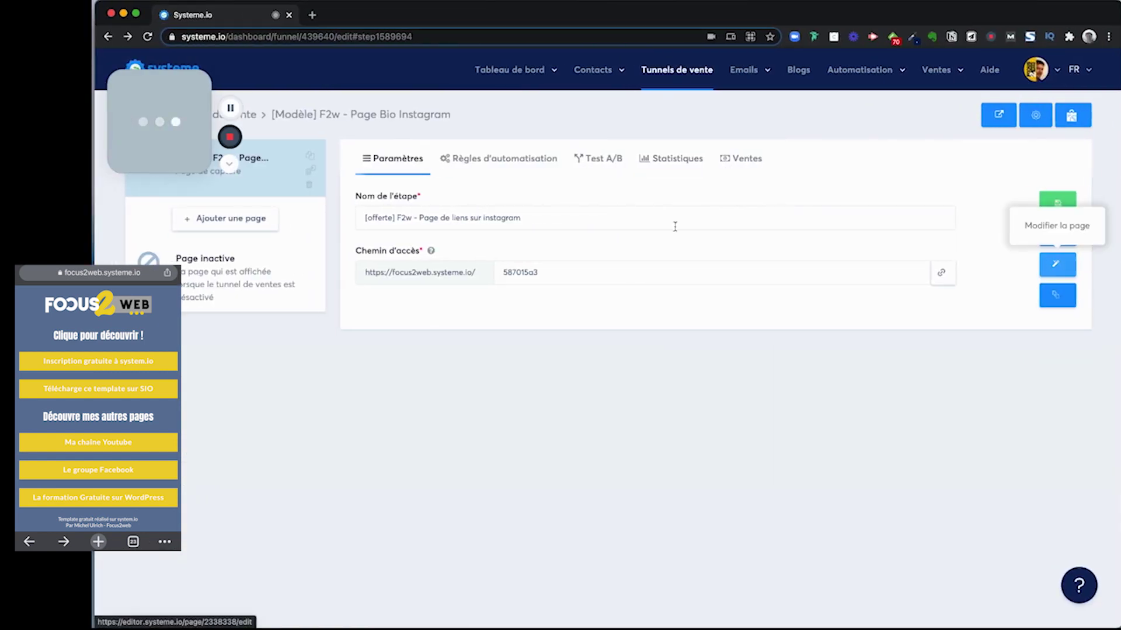
pyautogui.click(1059, 235)
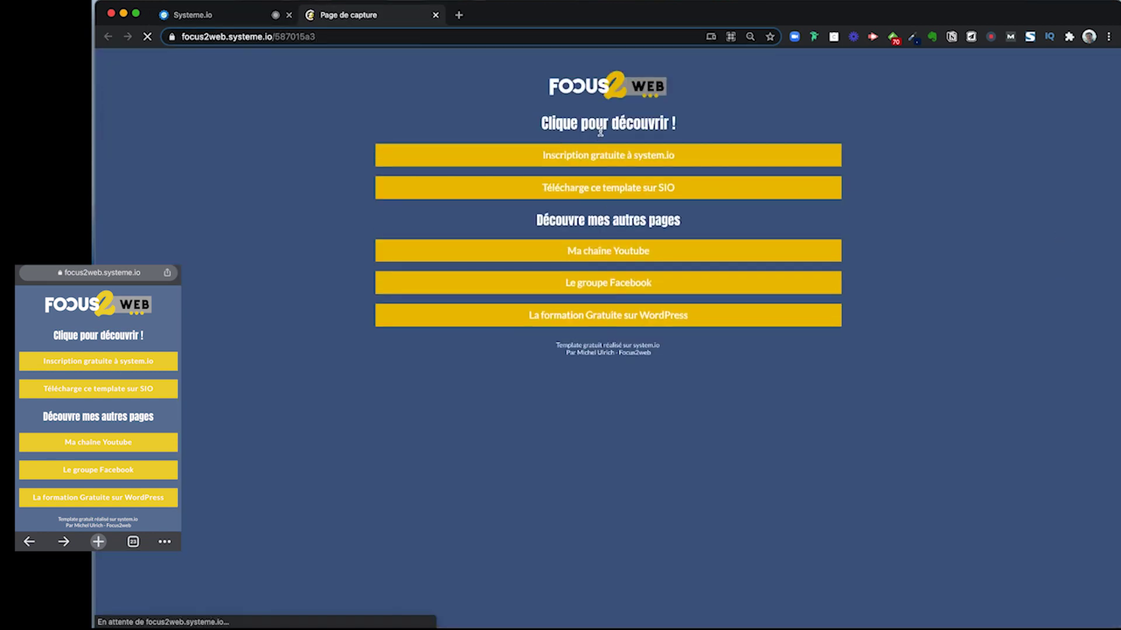
pyautogui.hotkey('ctrl', 'Left')
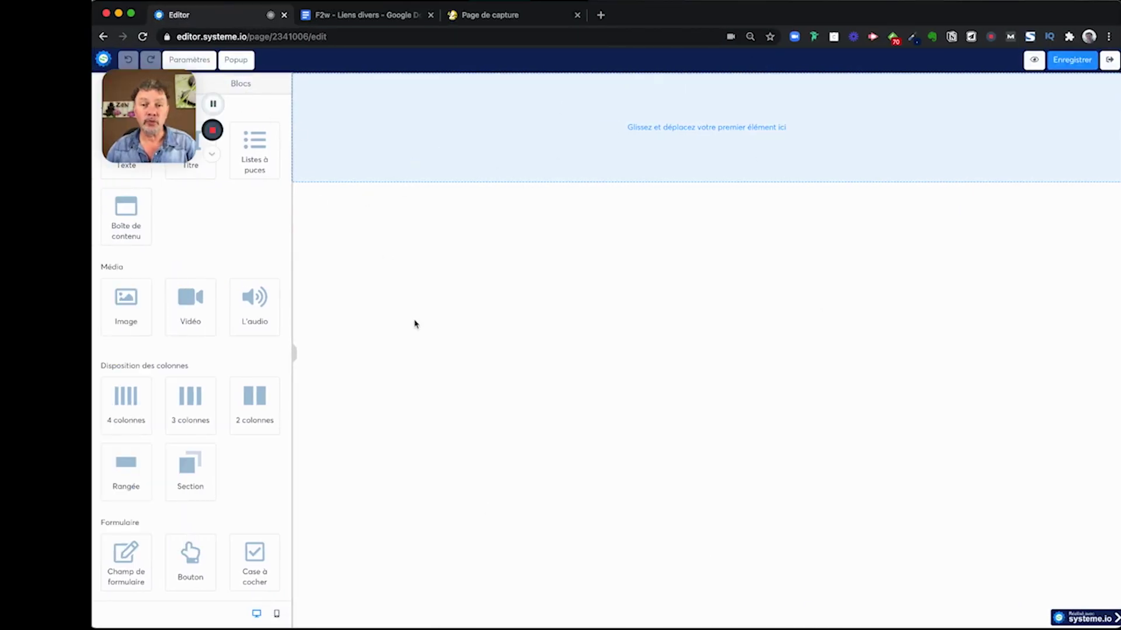
pyautogui.click(189, 60)
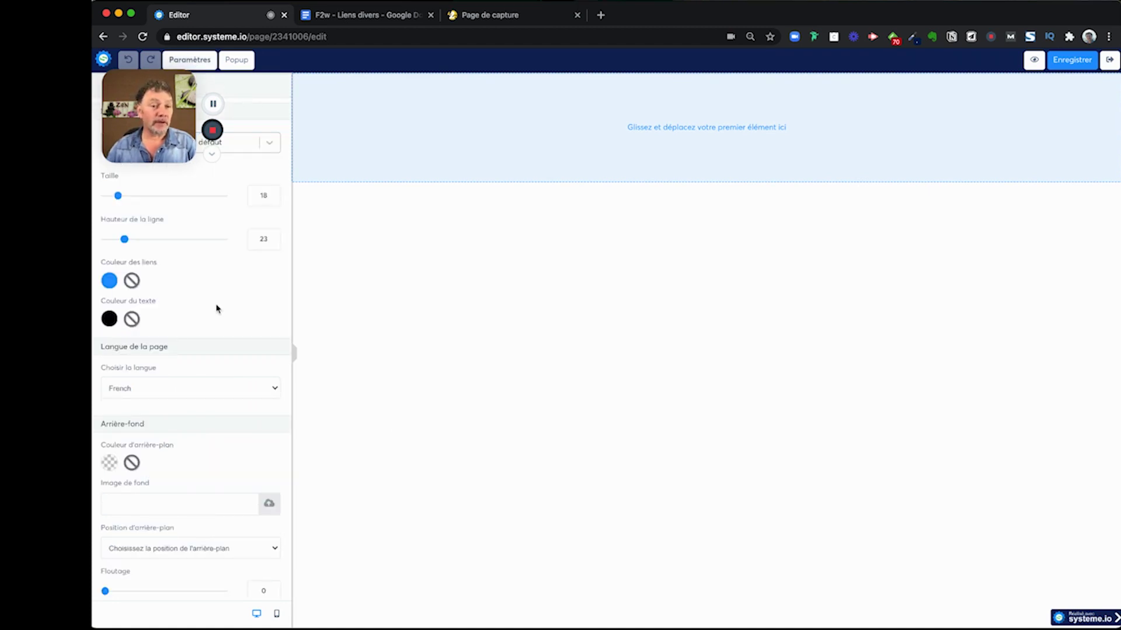
# - Try a preset blue in the page background colour picker
pyautogui.click(110, 464)
pyautogui.click(174, 567)
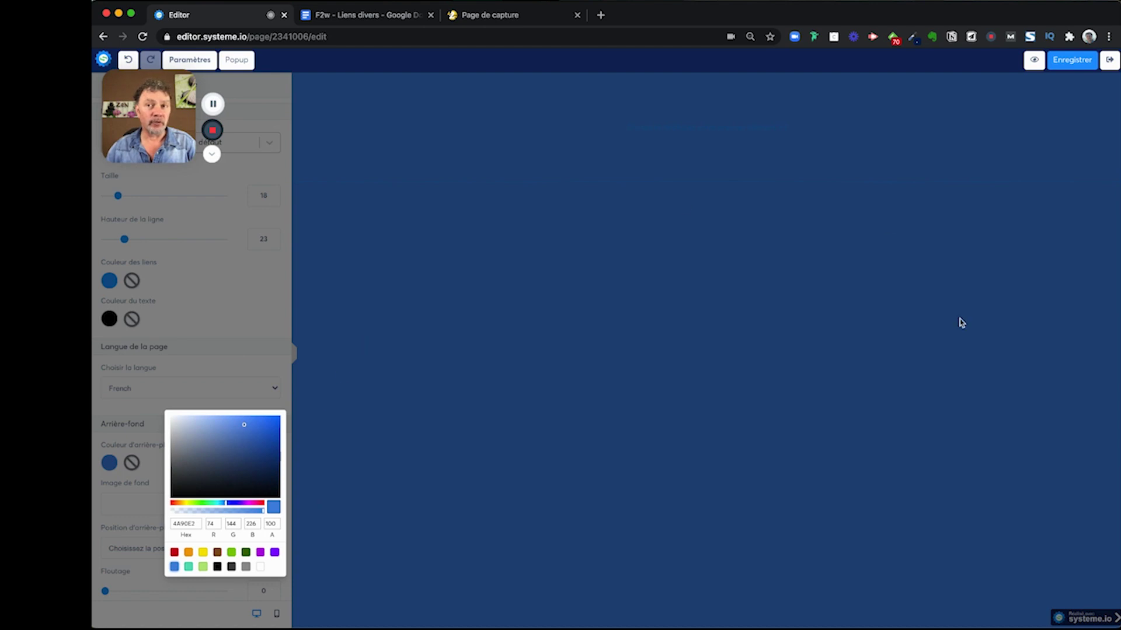
pyautogui.click(503, 288)
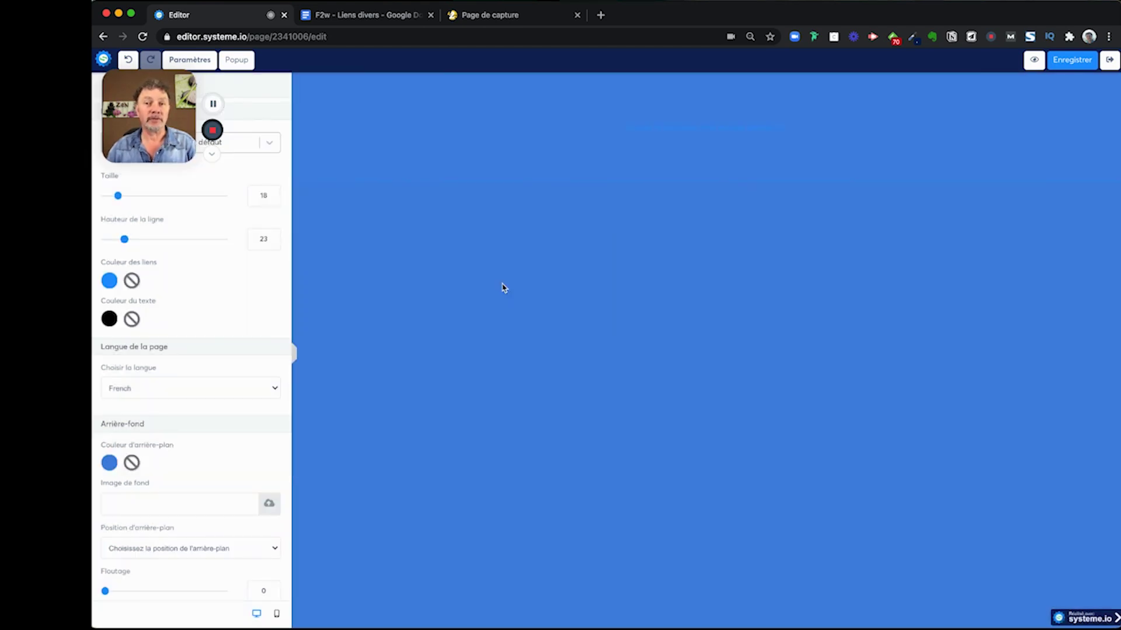
pyautogui.click(111, 463)
pyautogui.click(561, 451)
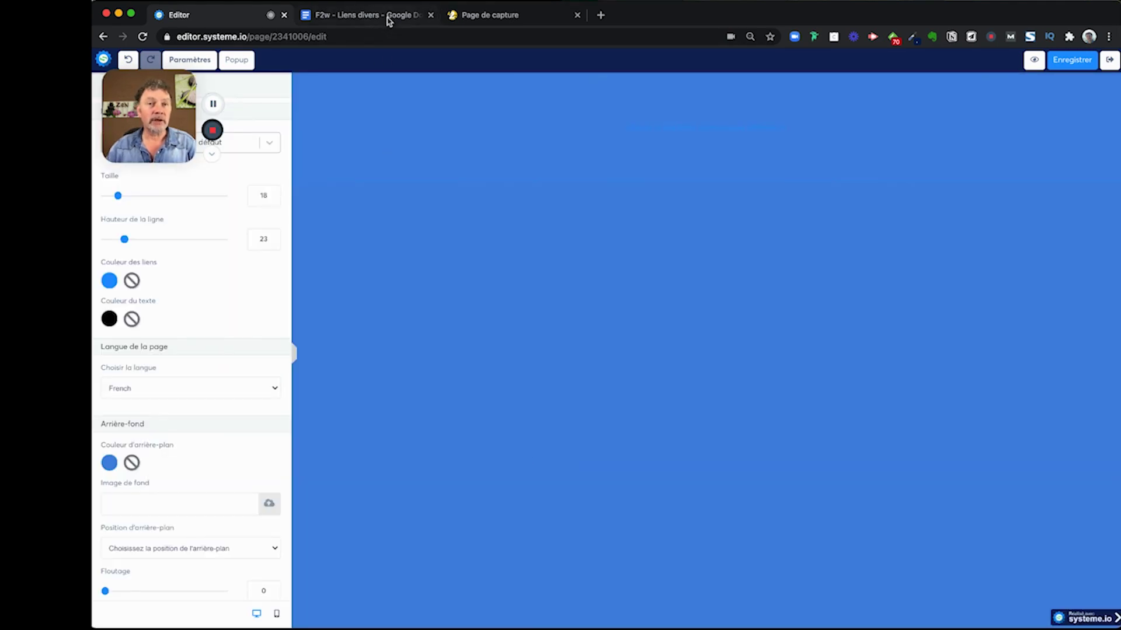
# - Copy the medium blue code 4B648C from the Couleurs section of the F2w - Liens divers notes
pyautogui.click(389, 18)
pyautogui.click(131, 365)
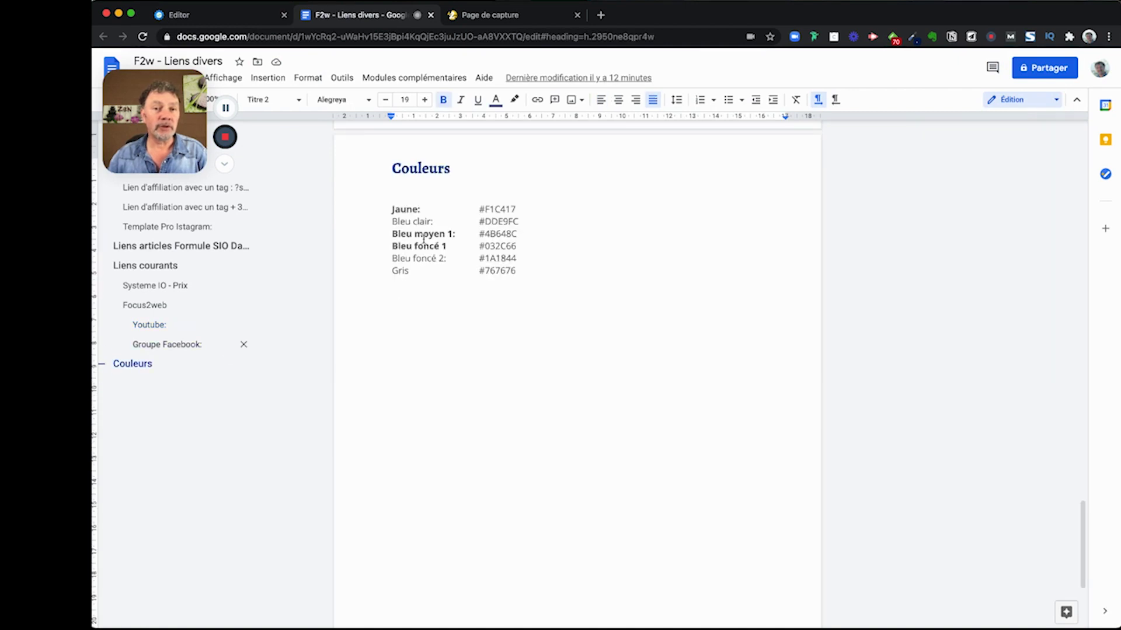
pyautogui.moveTo(519, 234); pyautogui.dragTo(484, 235)
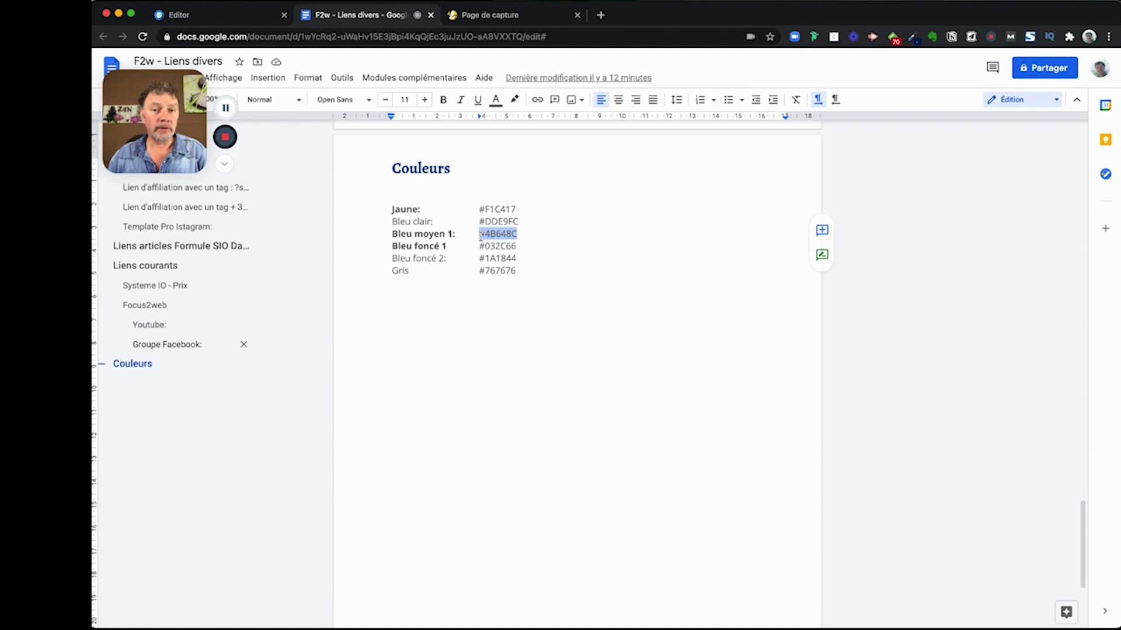
# - Set the page background to #4B648C by pasting it into the hex field
pyautogui.click(231, 16)
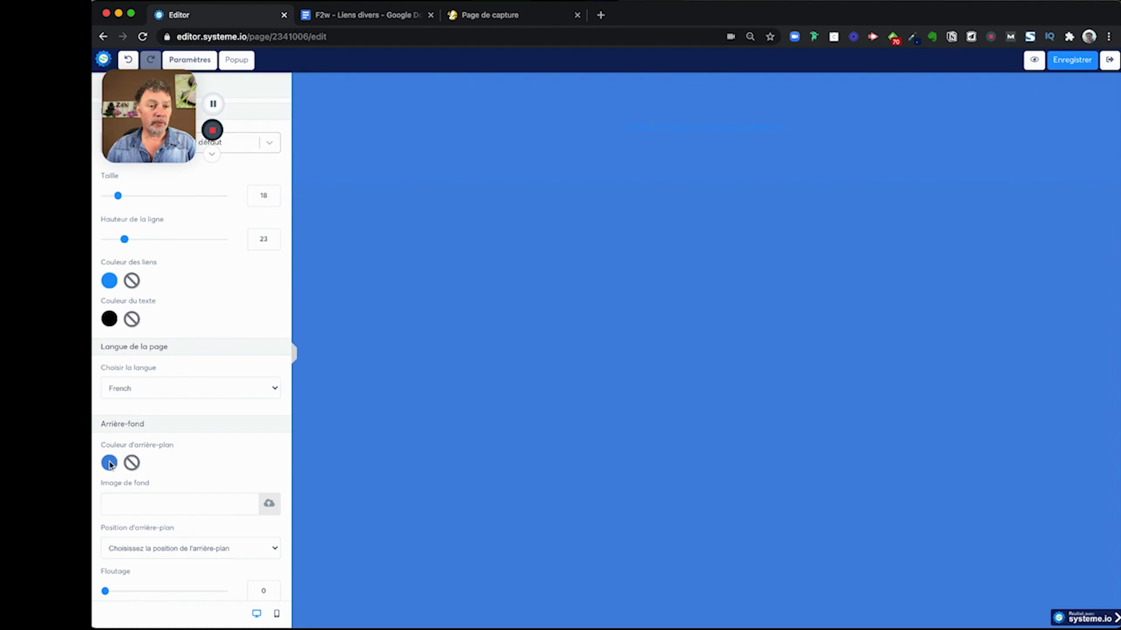
pyautogui.click(110, 462)
pyautogui.click(197, 523)
pyautogui.press('super+a')
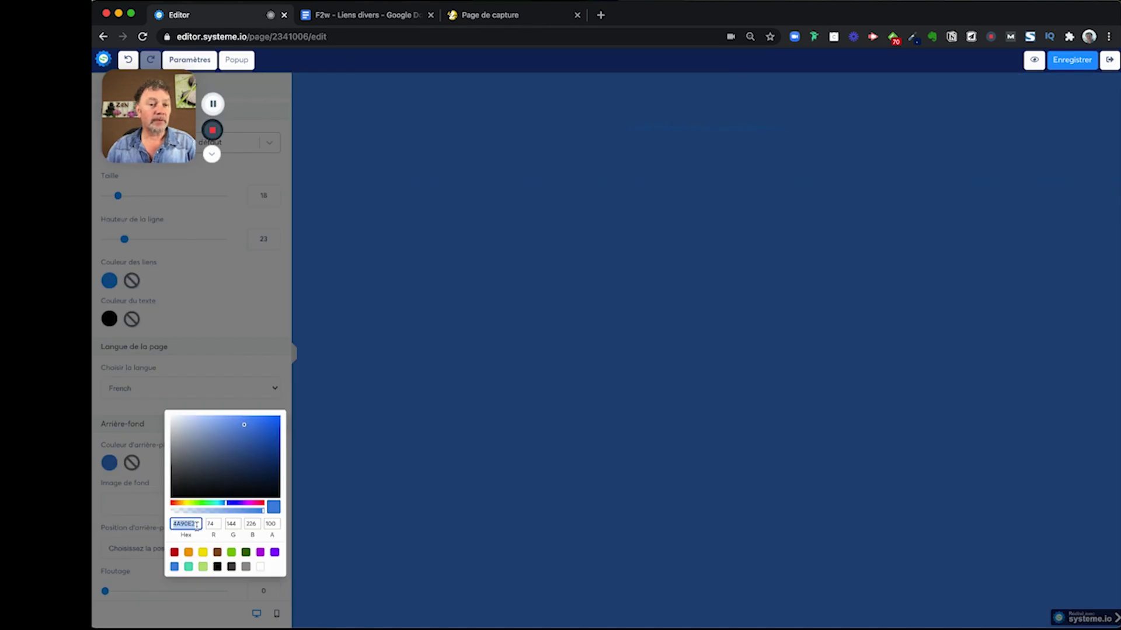
pyautogui.write('#4B648C')
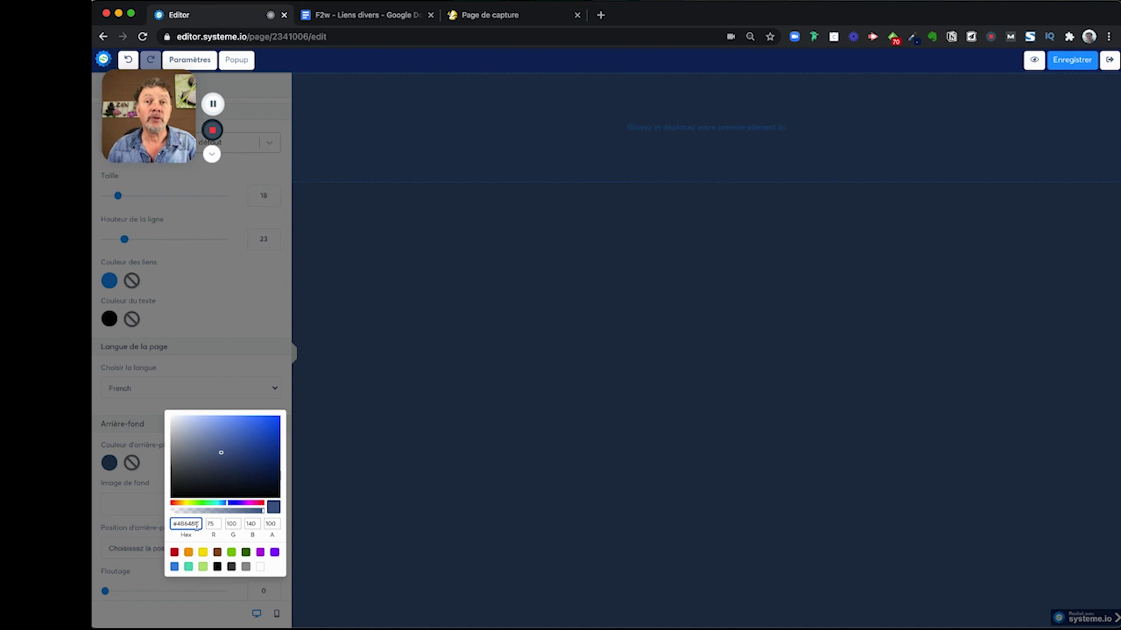
pyautogui.click(412, 479)
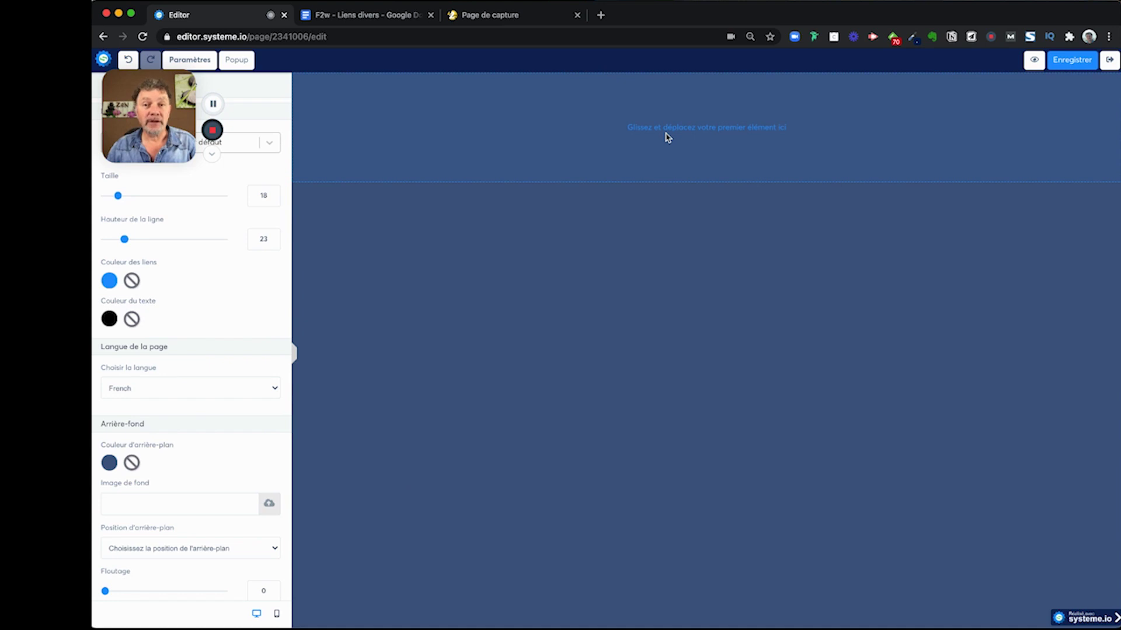
pyautogui.moveTo(173, 86); pyautogui.dragTo(364, 538)
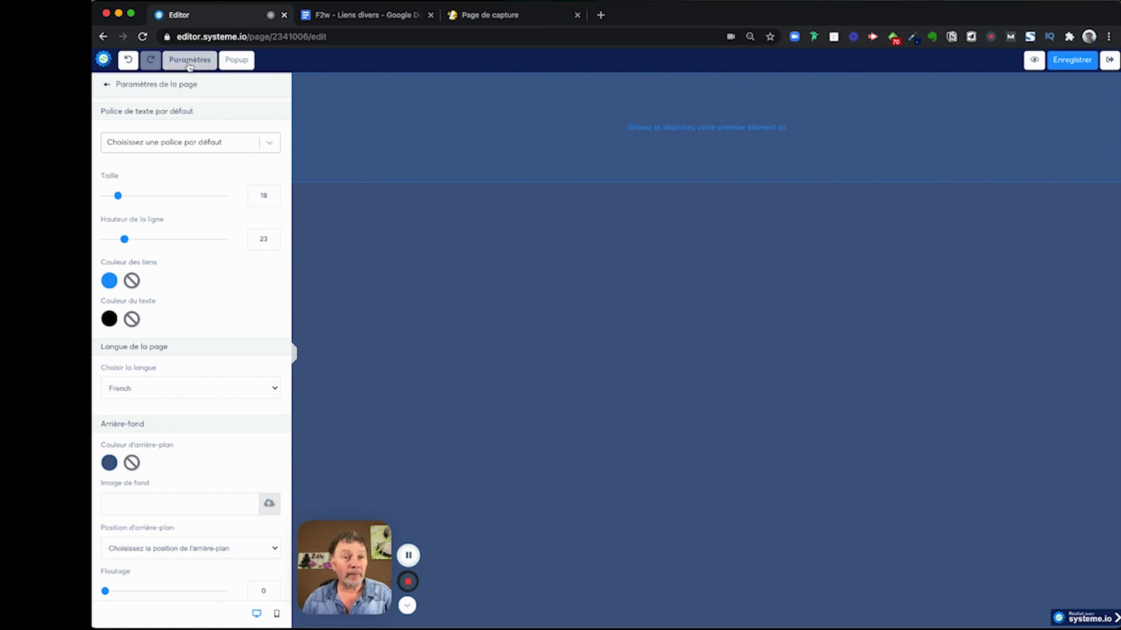
# - Insert the uploaded Focus2Web logo Logo-f2w-long-fondnoir.png at the top of the page
pyautogui.click(106, 85)
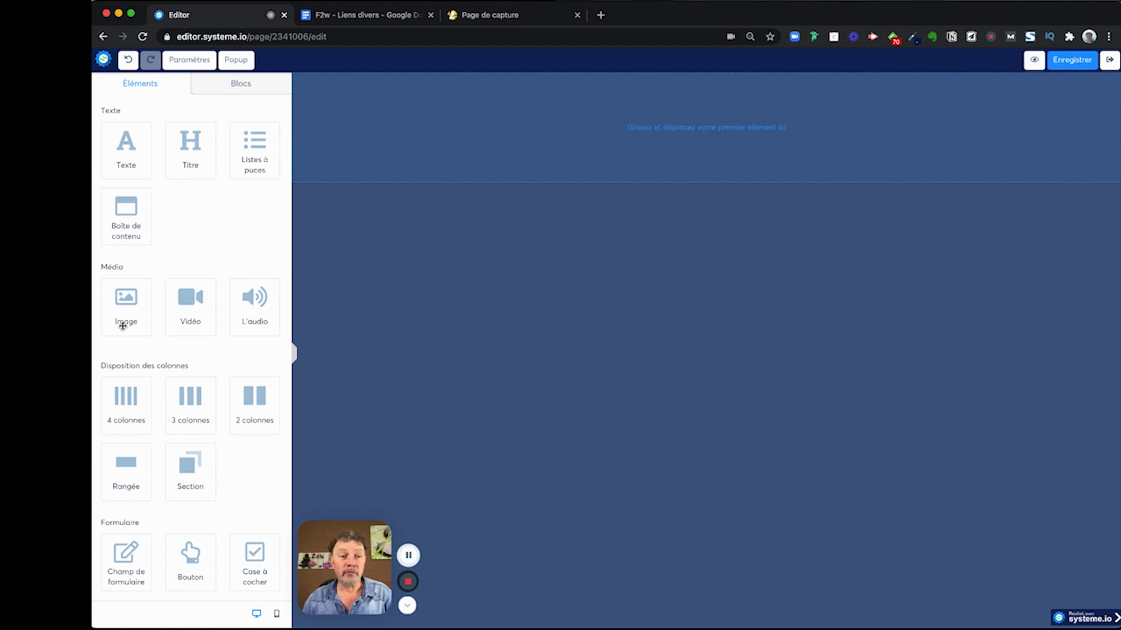
pyautogui.moveTo(128, 302); pyautogui.dragTo(659, 130)
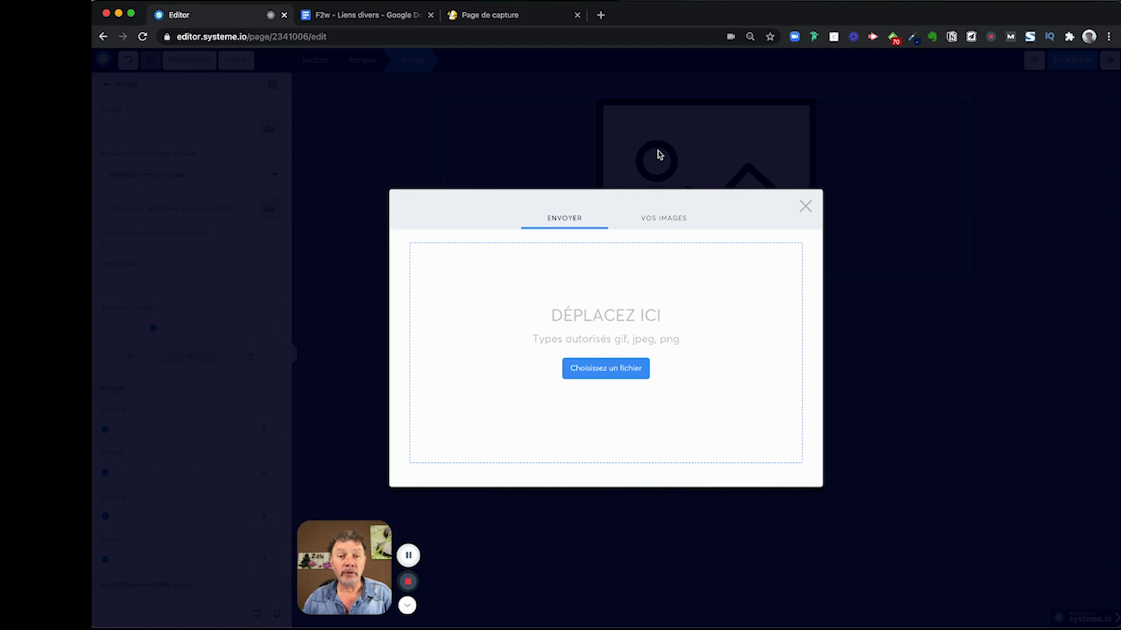
pyautogui.click(666, 220)
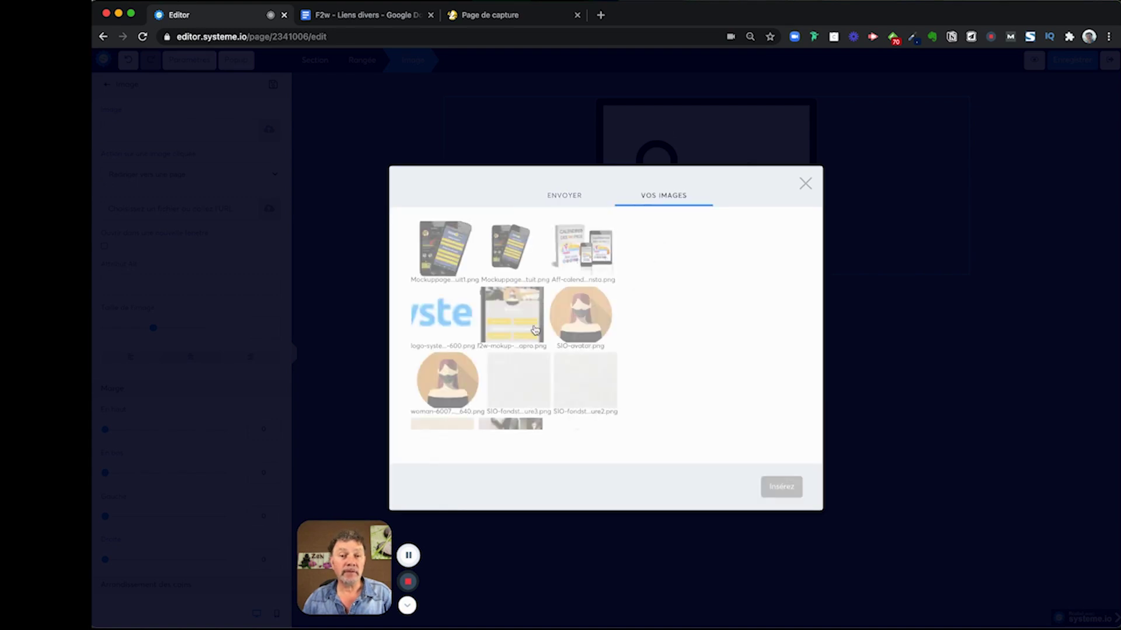
pyautogui.scroll(-5, 535, 330)
pyautogui.scroll(-3, 537, 329)
pyautogui.scroll(3, 538, 329)
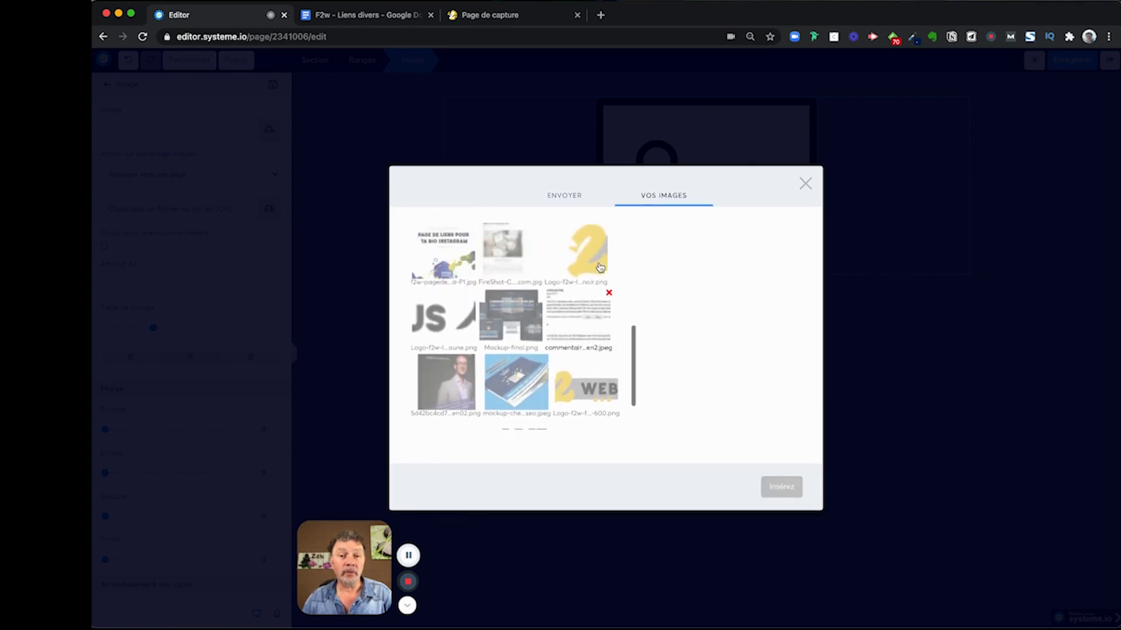
pyautogui.click(586, 263)
pyautogui.click(781, 487)
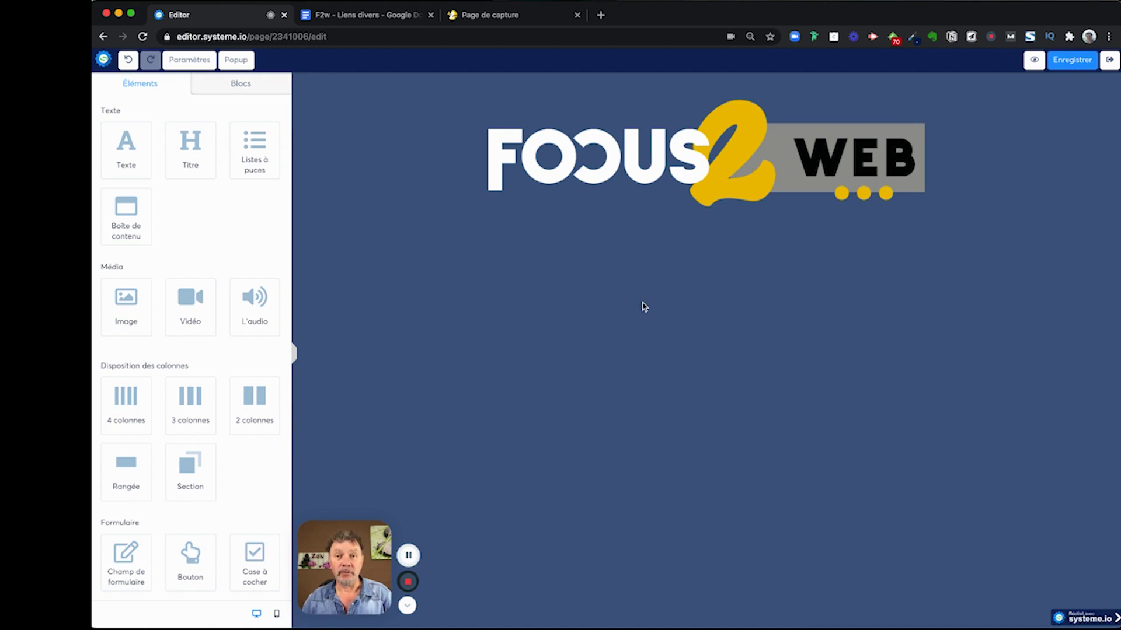
# - Resize the logo image to a width of 300
pyautogui.click(672, 179)
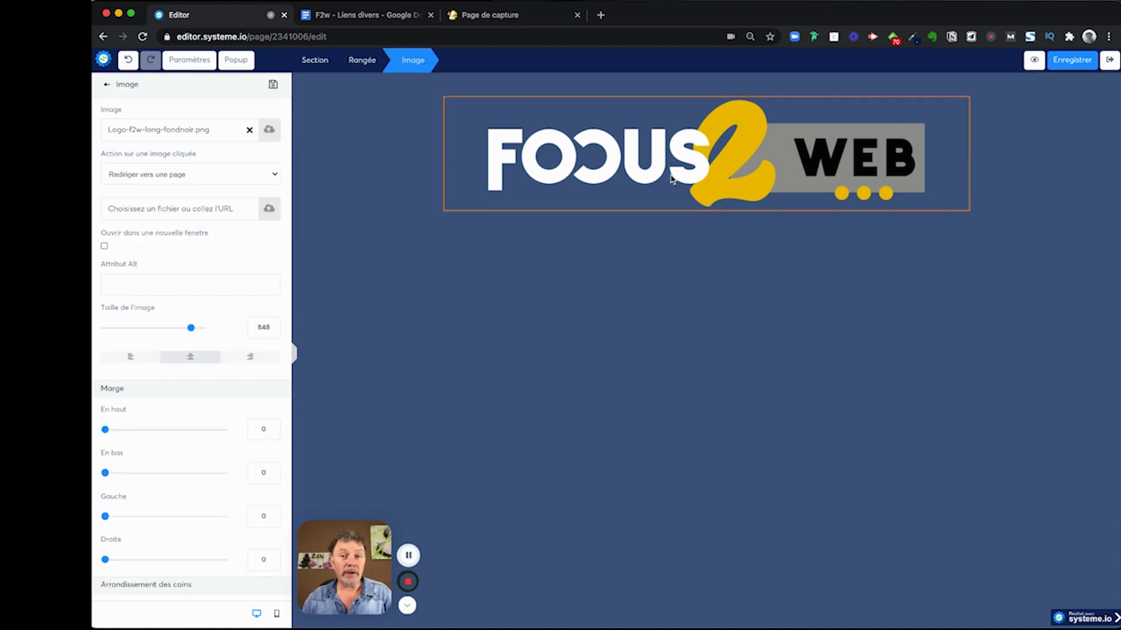
pyautogui.moveTo(191, 327); pyautogui.dragTo(136, 334)
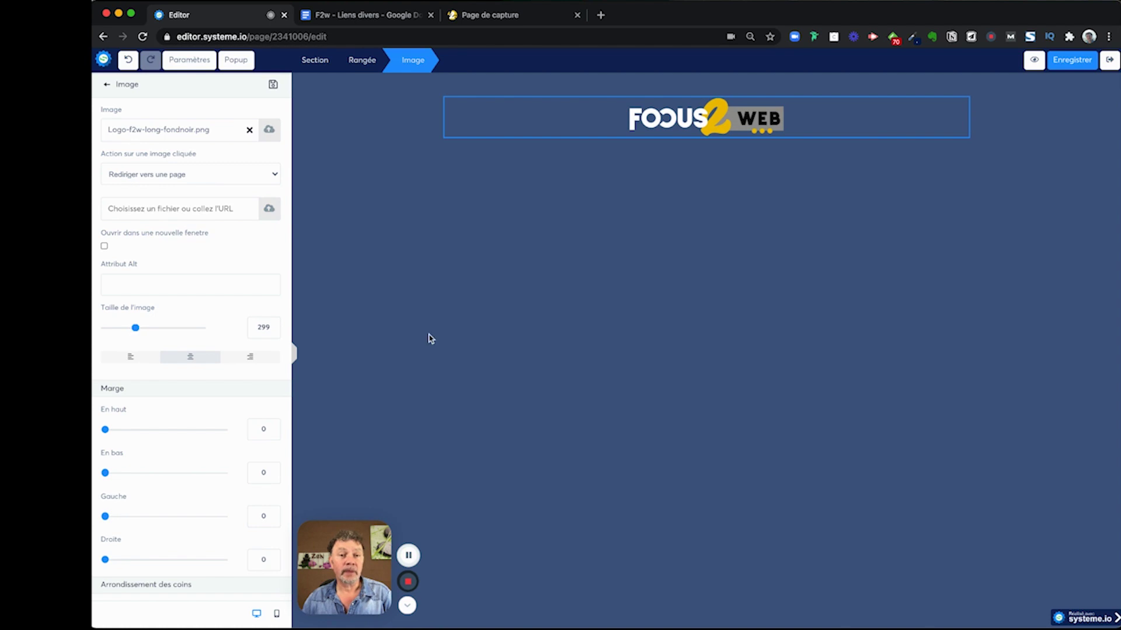
pyautogui.moveTo(270, 326); pyautogui.dragTo(251, 327)
pyautogui.write('300')
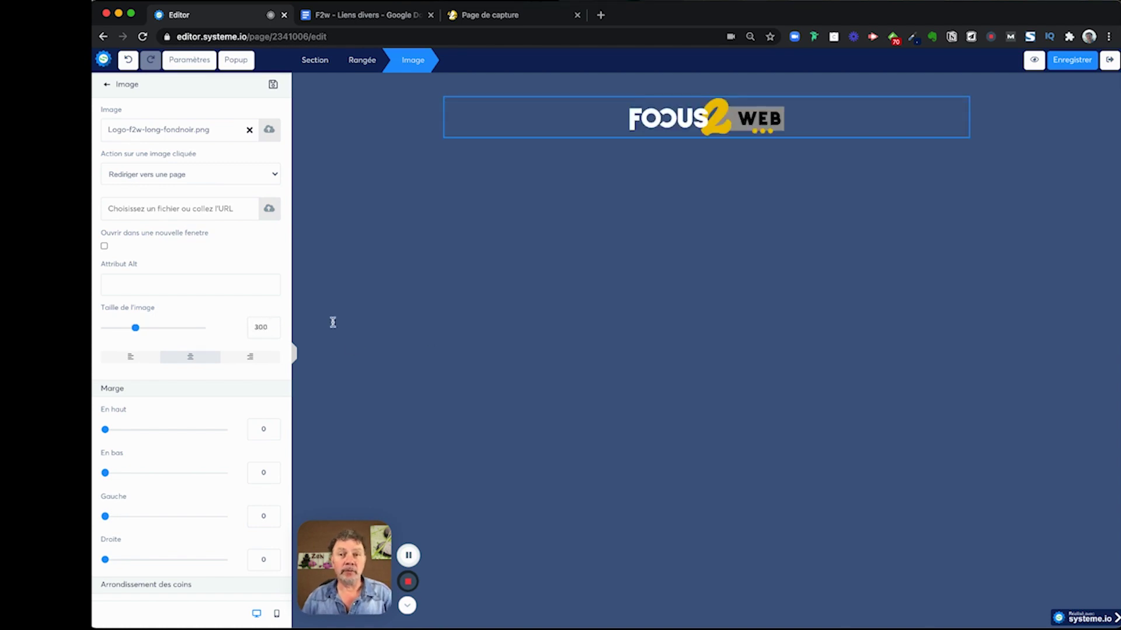
pyautogui.click(486, 315)
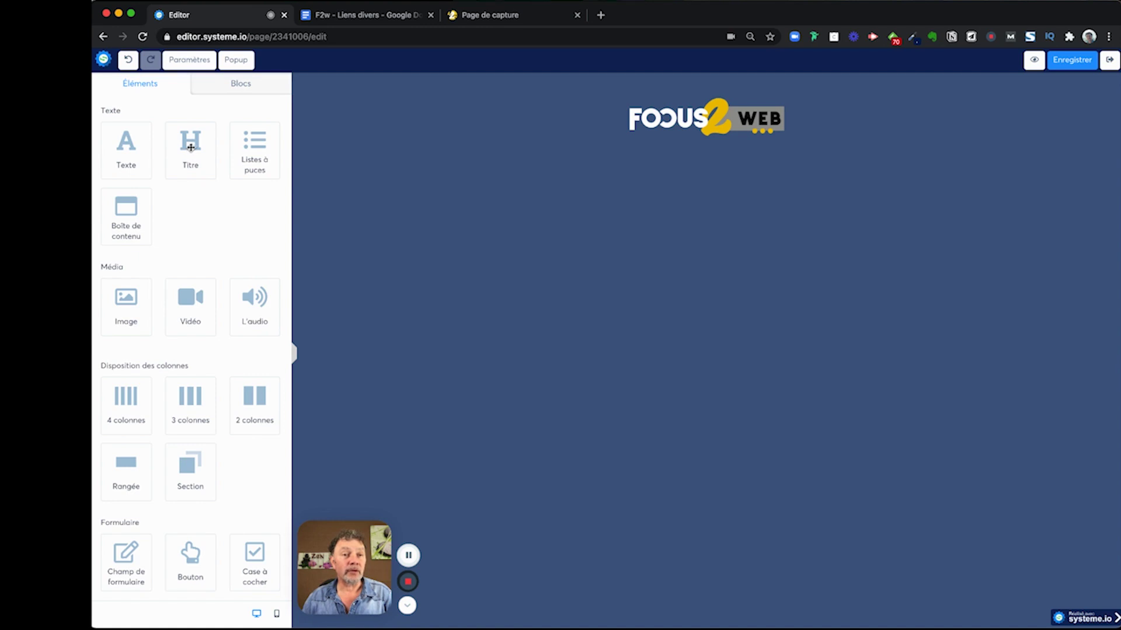
# - Add a heading below the logo and type 'Clique pour découvrir mes liens'
pyautogui.moveTo(189, 144); pyautogui.dragTo(719, 156)
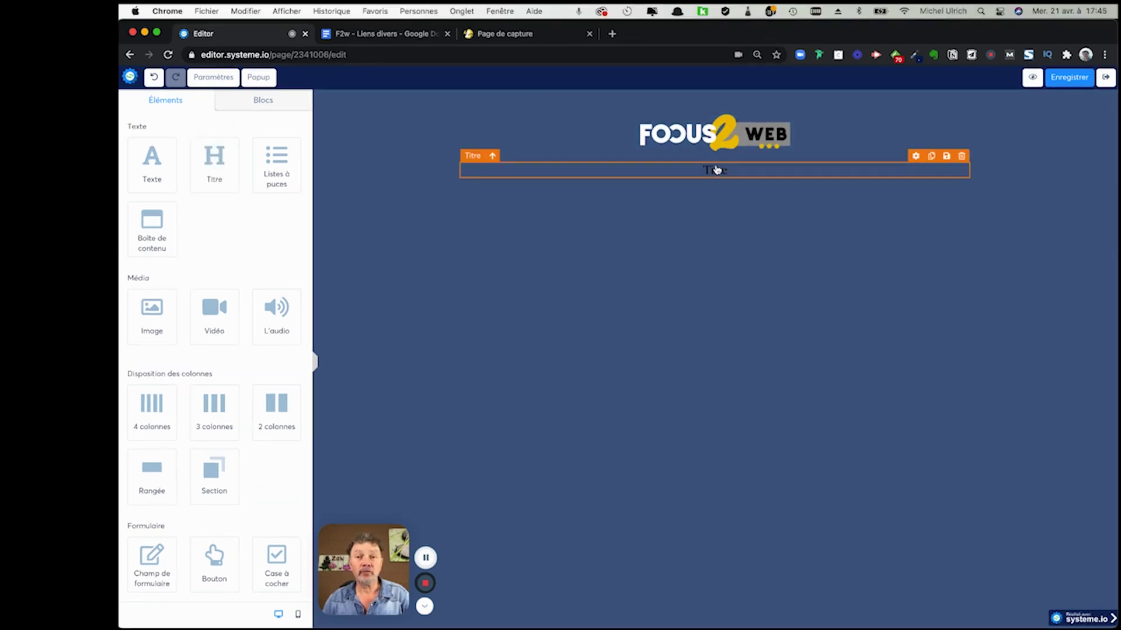
pyautogui.doubleClick(716, 173)
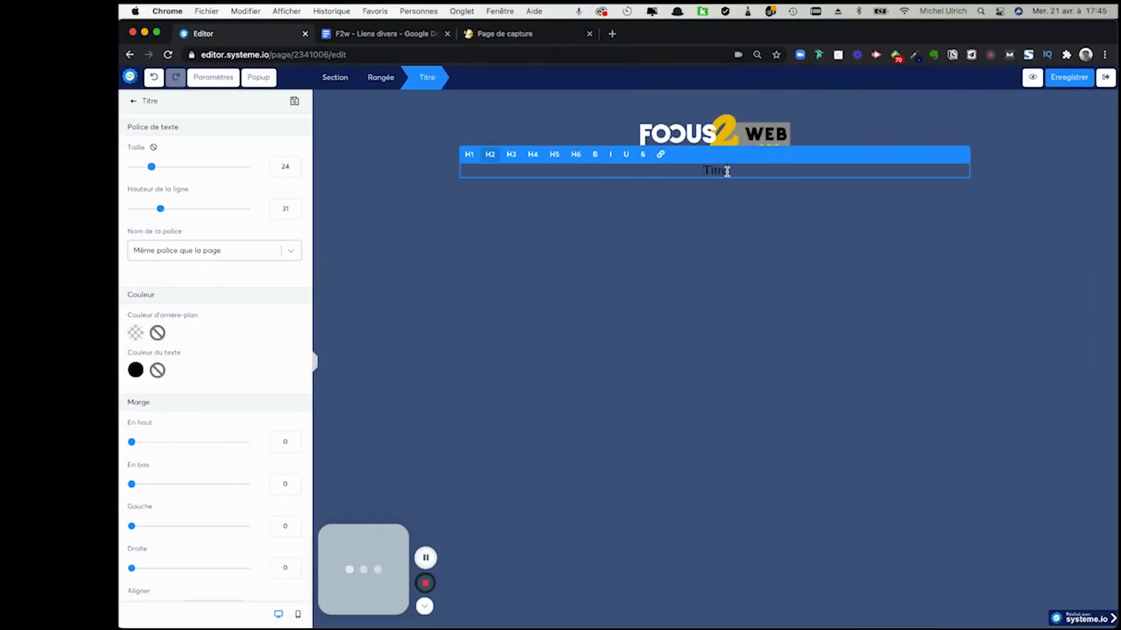
pyautogui.doubleClick(726, 171)
pyautogui.write('Clique po')
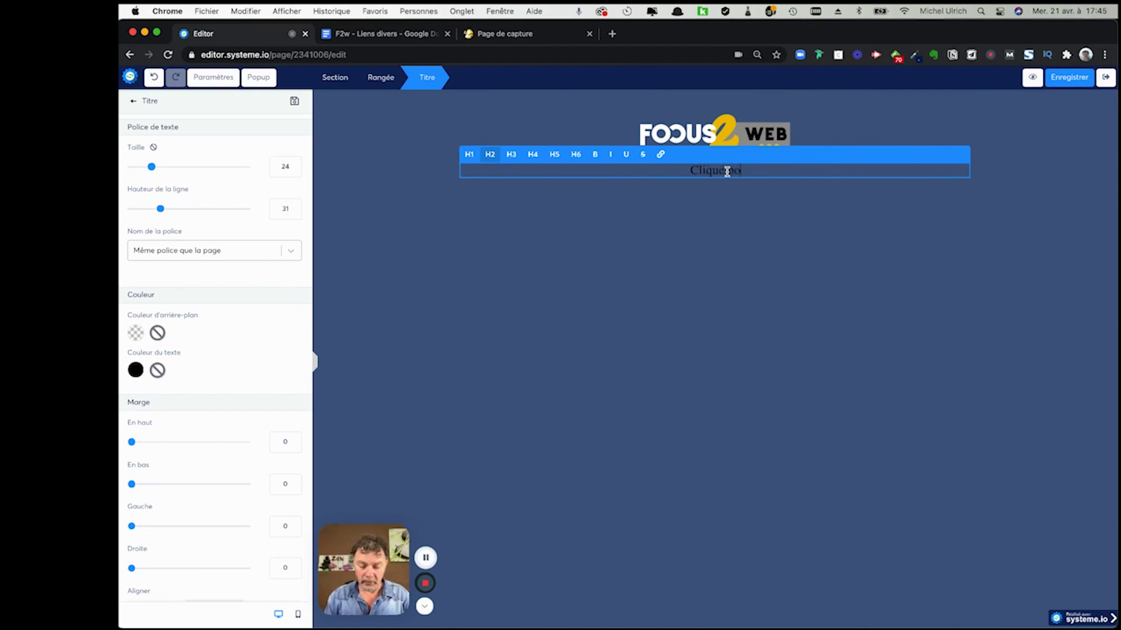
pyautogui.write('ur découvrir')
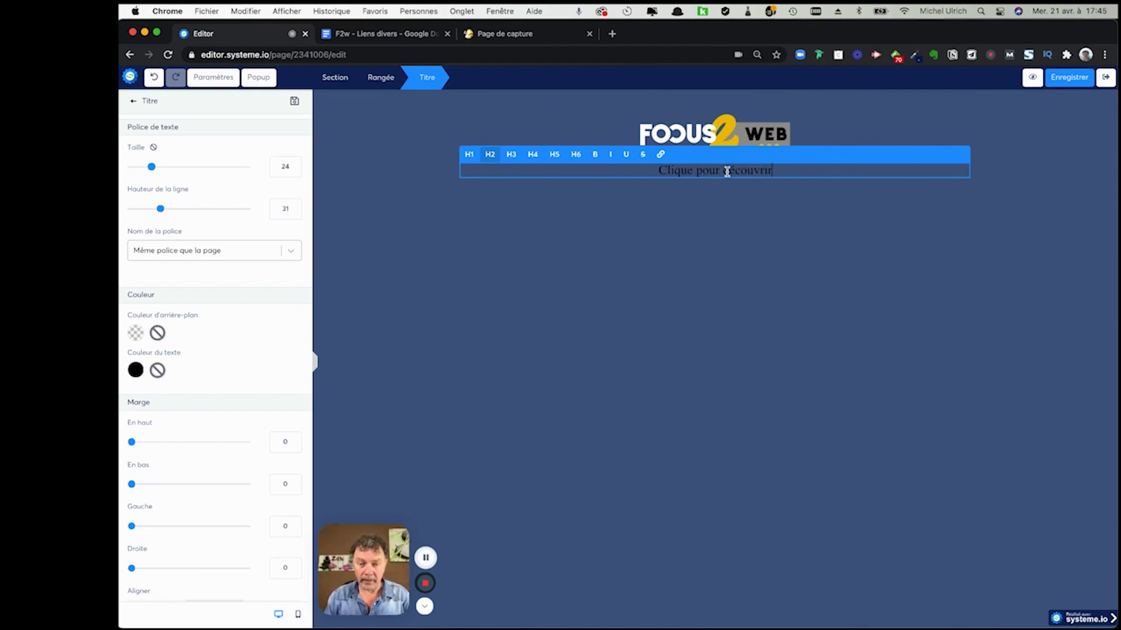
pyautogui.write(' mes liens')
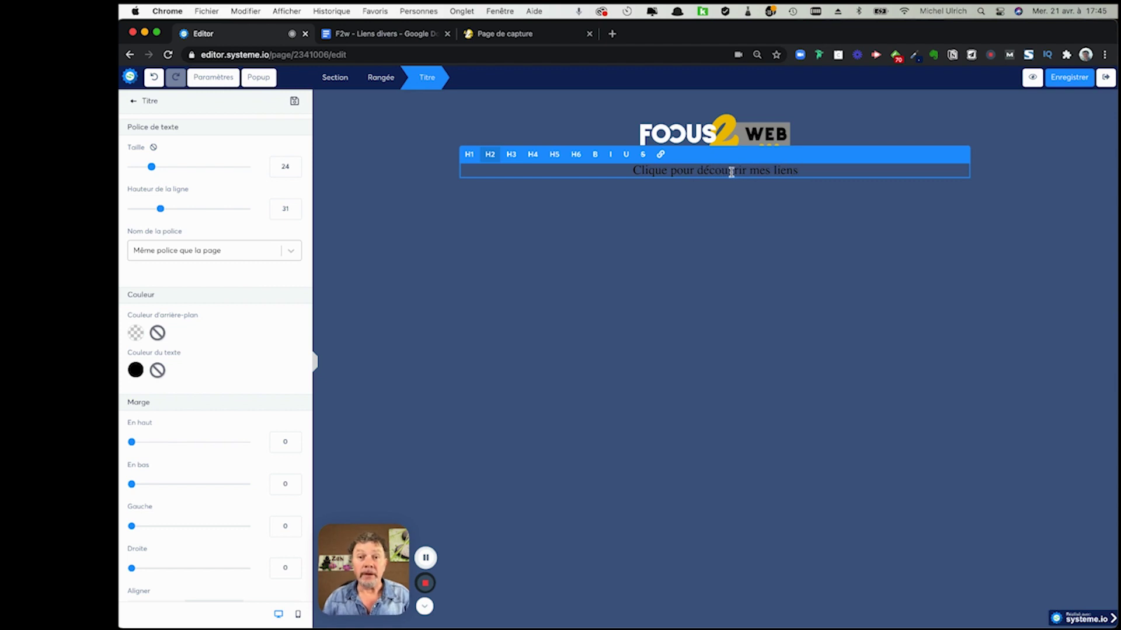
# - Set the heading font to the Google font Archivo Black
pyautogui.tripleClick(732, 171)
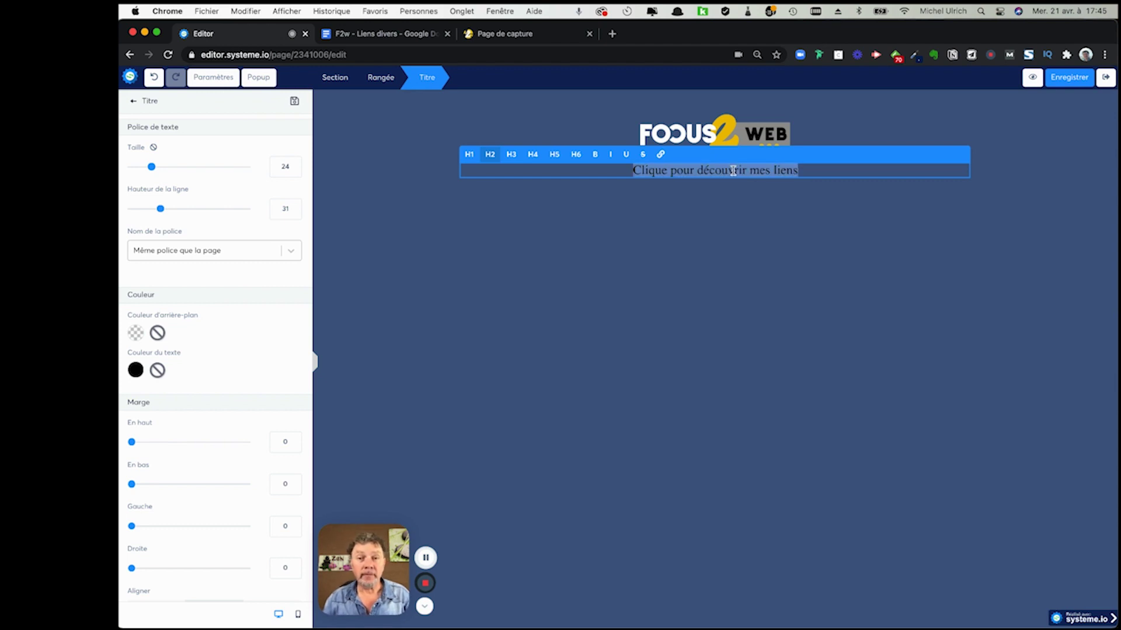
pyautogui.click(254, 253)
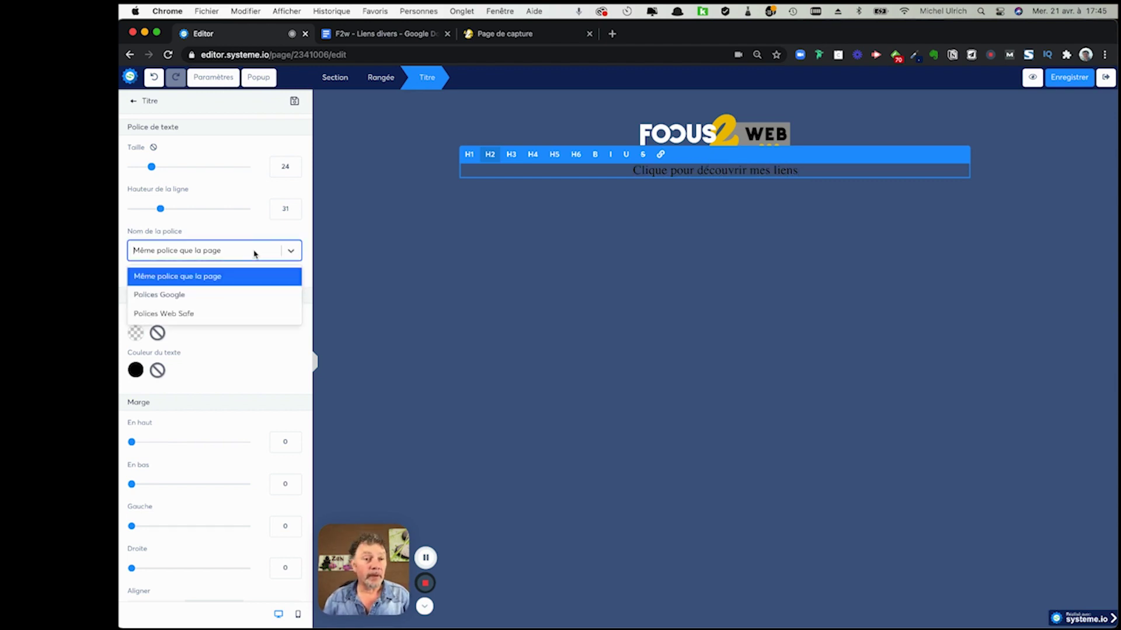
pyautogui.click(195, 300)
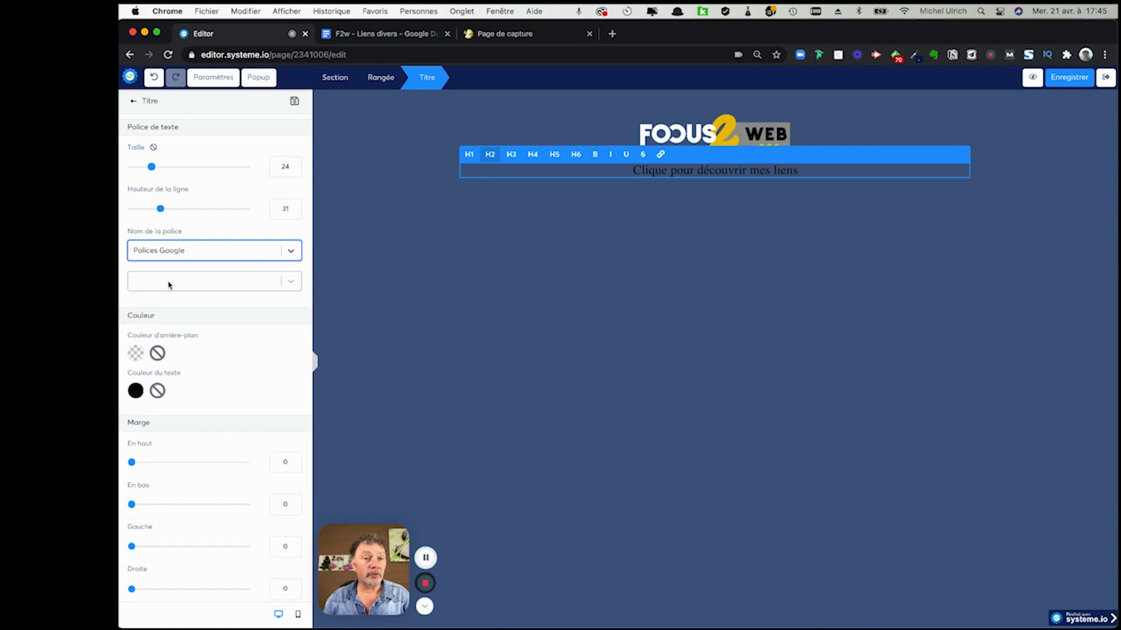
pyautogui.click(175, 283)
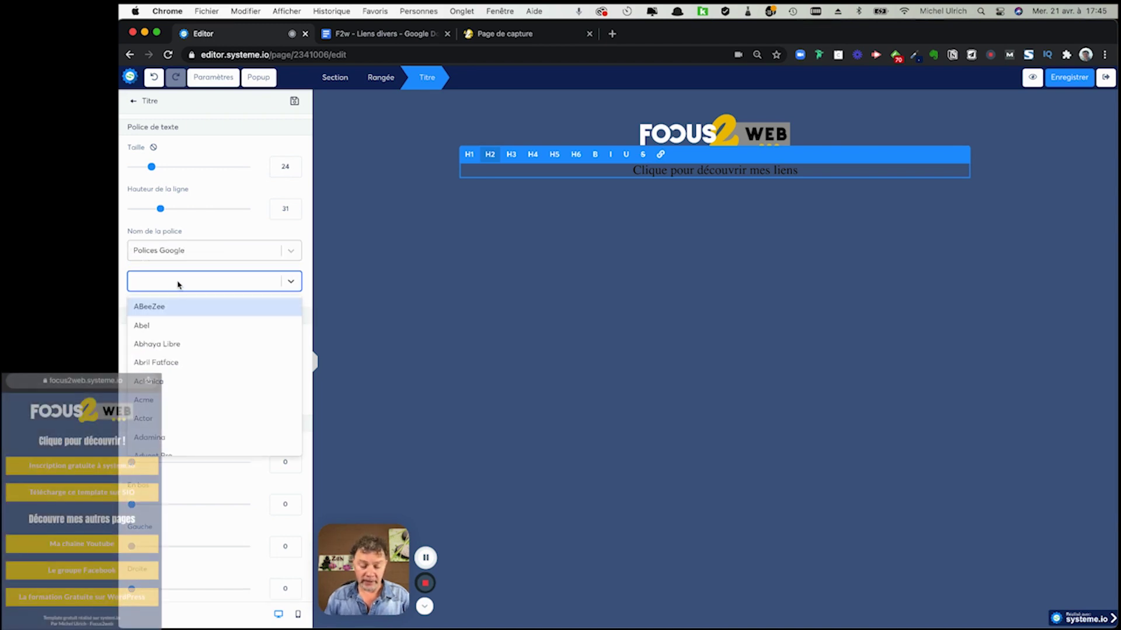
pyautogui.write('ack')
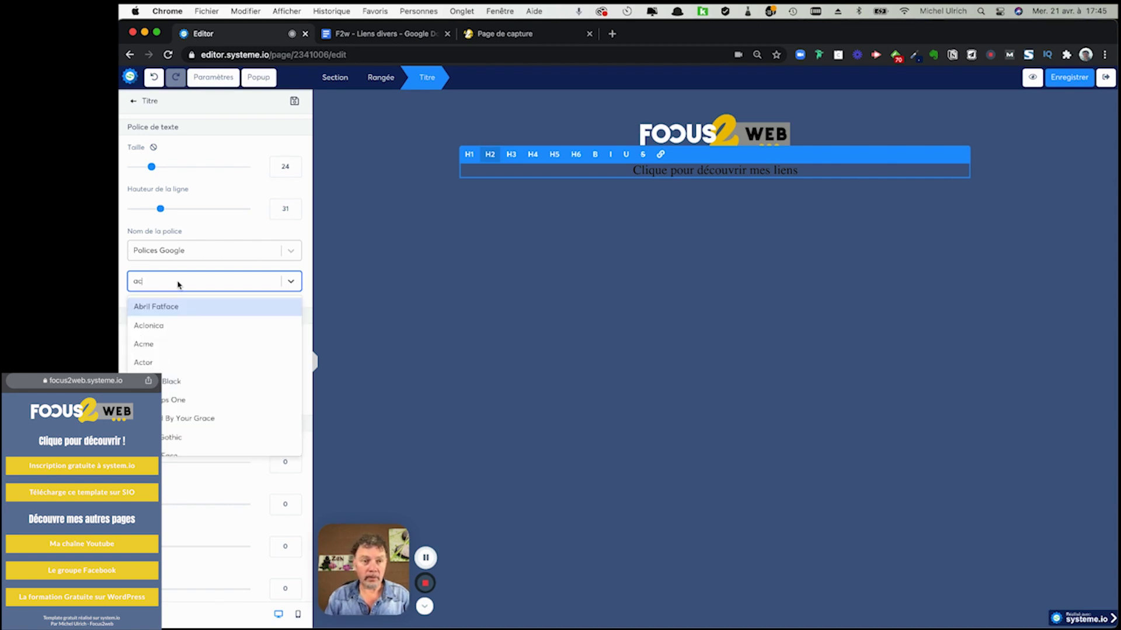
pyautogui.click(162, 383)
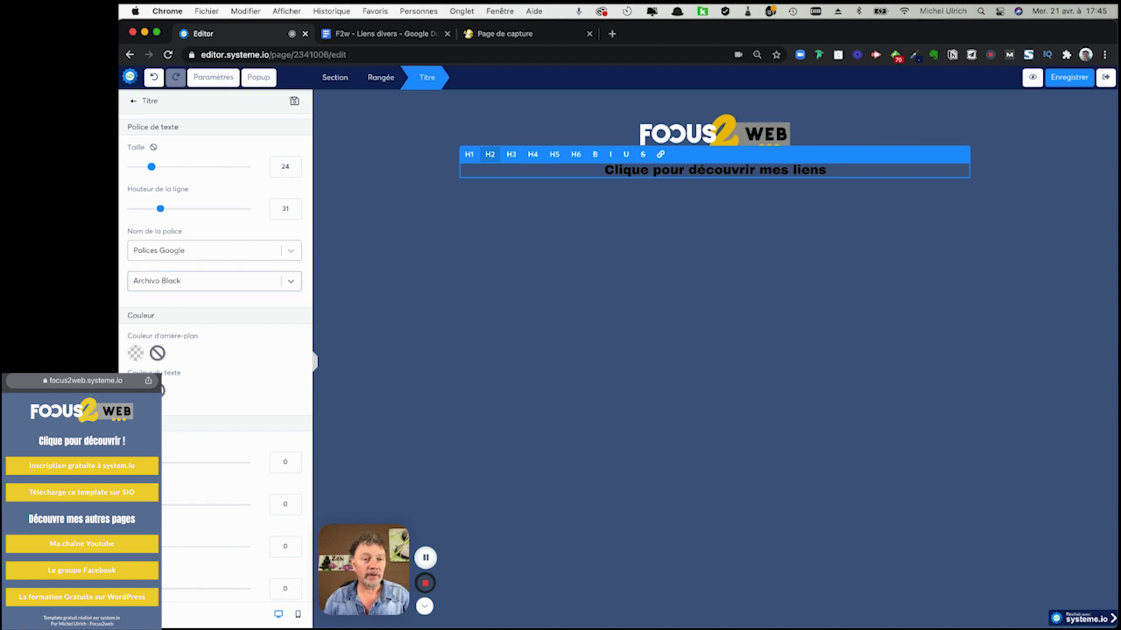
# - Make the heading text white, then view the live model link page for comparison
pyautogui.click(136, 353)
pyautogui.click(282, 492)
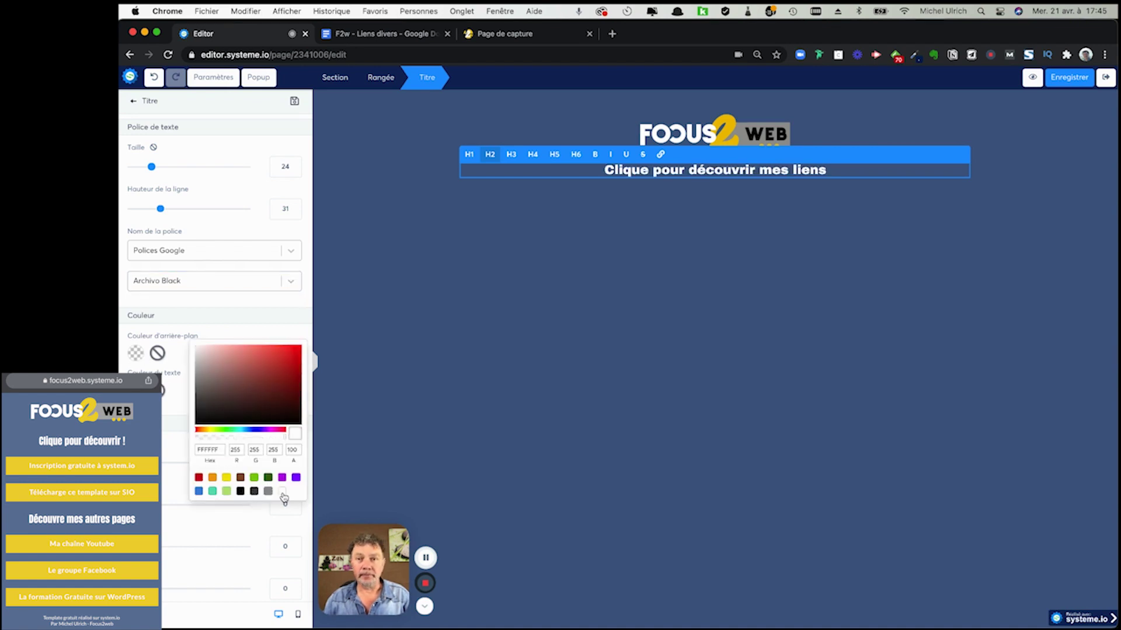
pyautogui.click(747, 226)
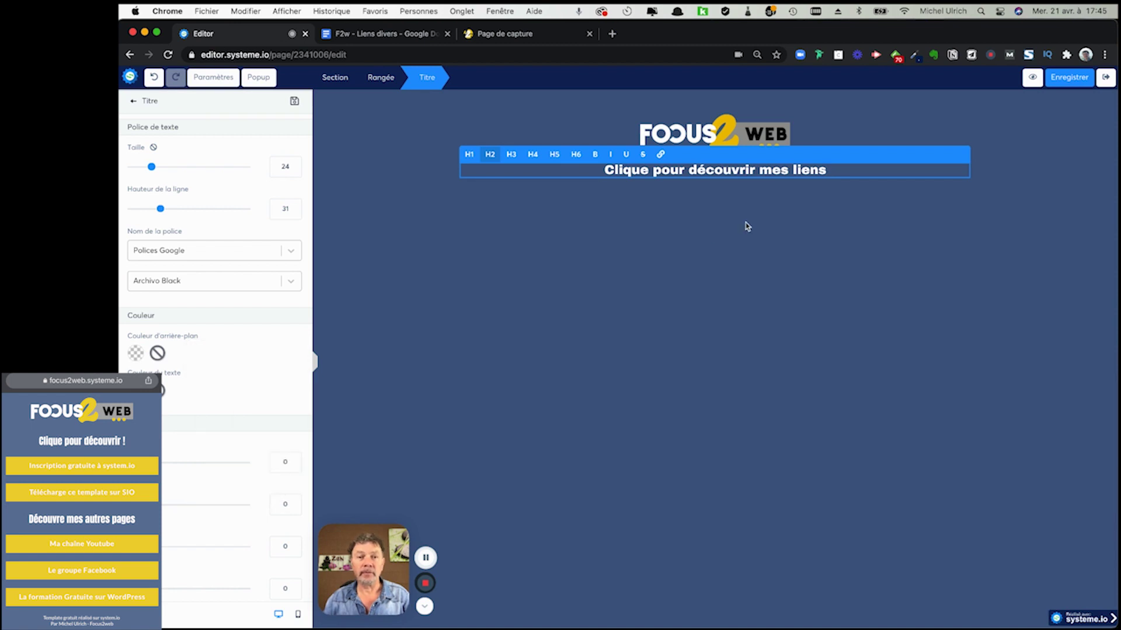
pyautogui.click(984, 204)
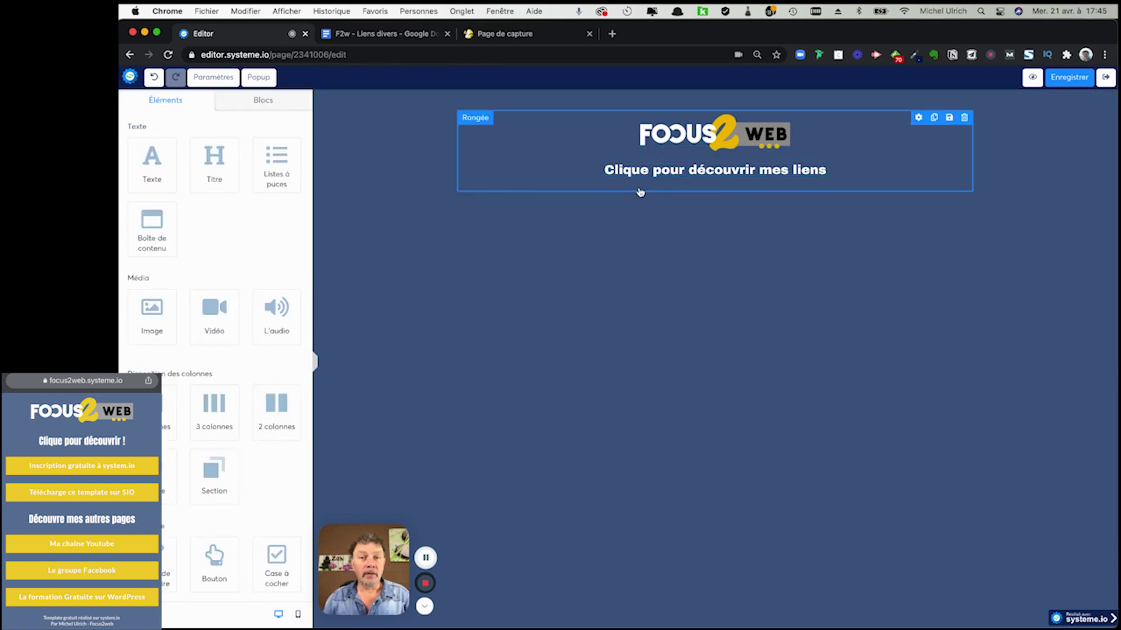
pyautogui.hotkey('ctrl', 'Right')
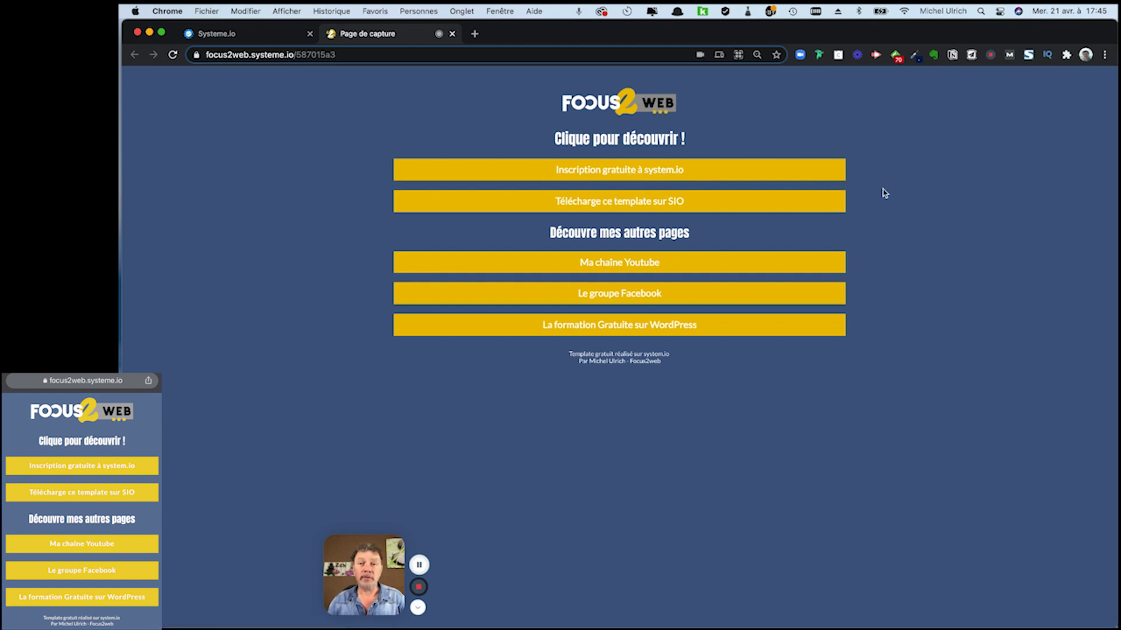
# - Back in the editor, restyle the whole heading line with the Anton Google font
pyautogui.hotkey('ctrl', 'Left')
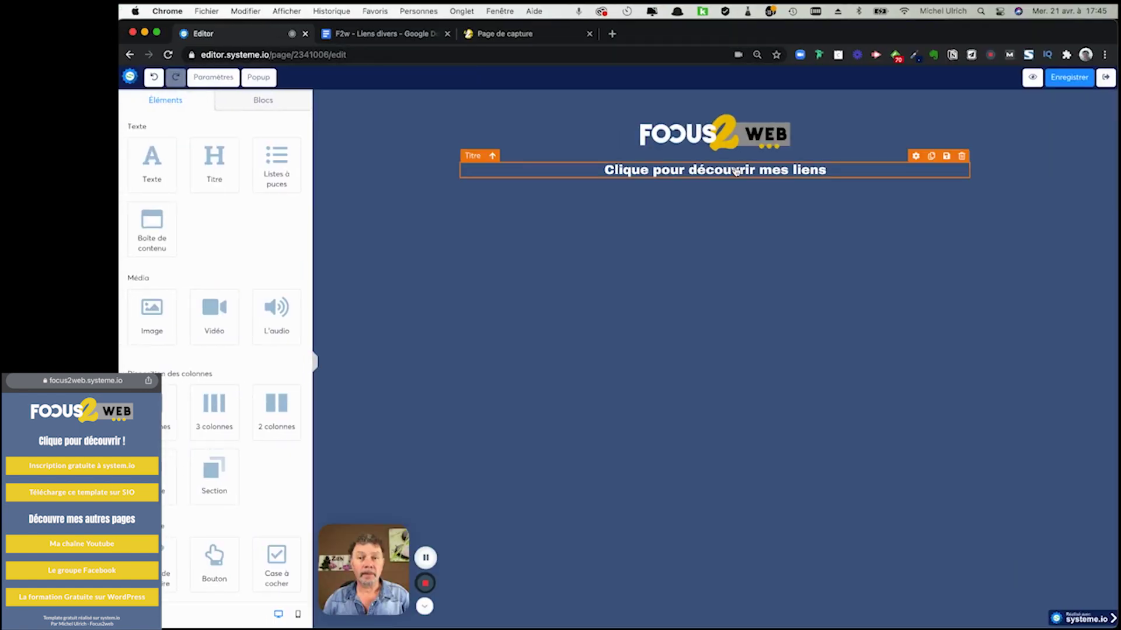
pyautogui.doubleClick(735, 170)
pyautogui.tripleClick(735, 170)
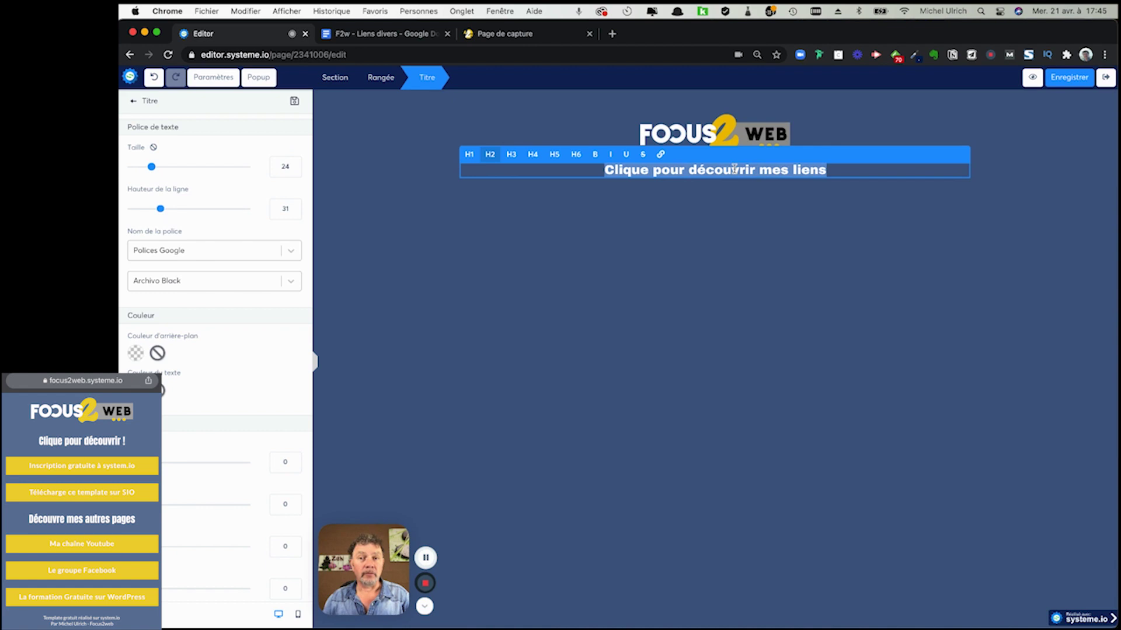
pyautogui.click(202, 283)
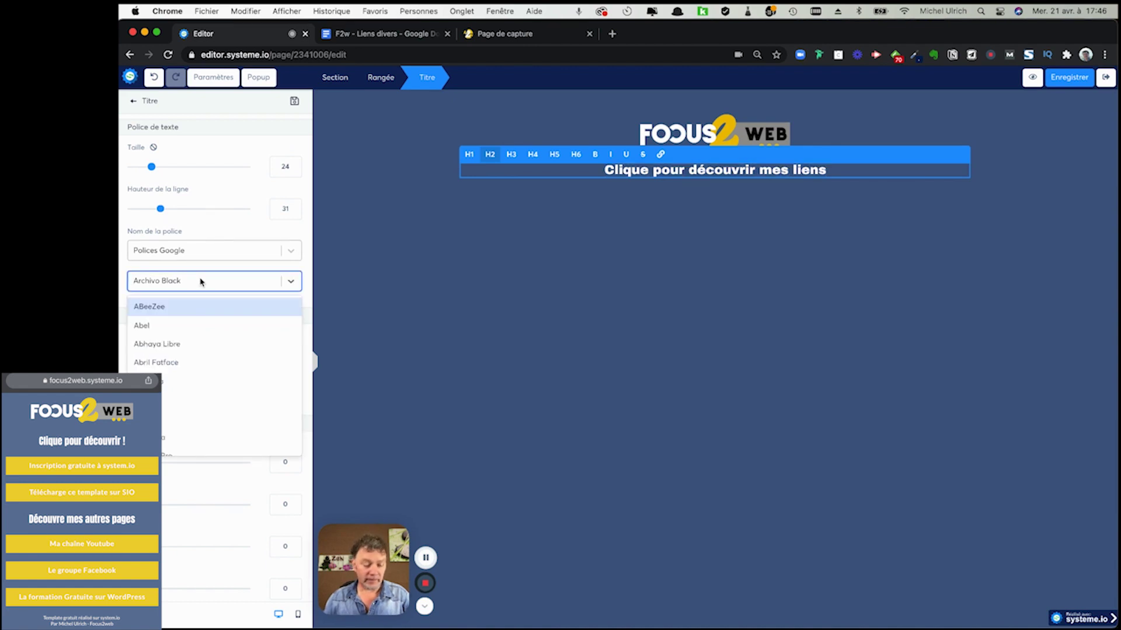
pyautogui.write('anton')
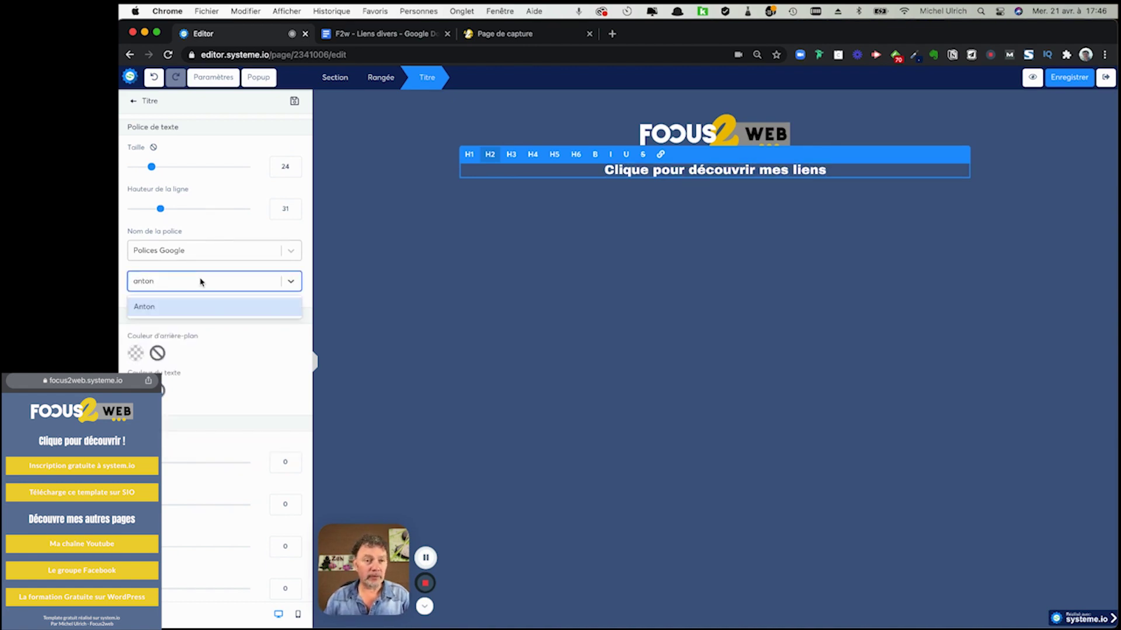
pyautogui.click(150, 309)
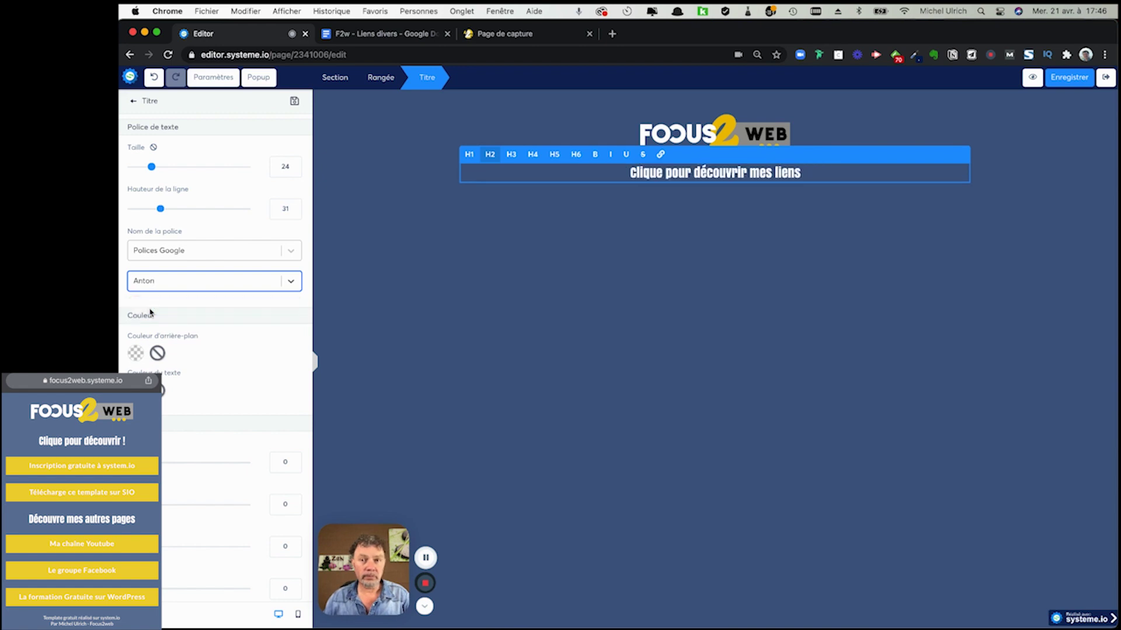
pyautogui.click(669, 228)
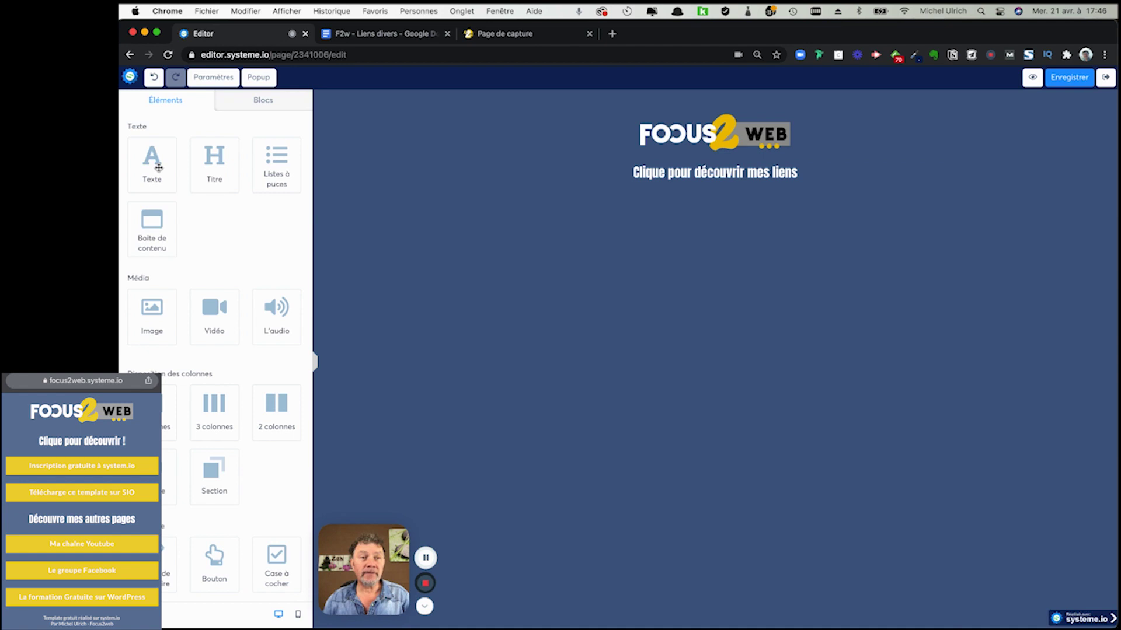
# - Add a text block under the heading and replace its placeholder with 'Inscription gratuite à system.io'
pyautogui.moveTo(168, 165); pyautogui.dragTo(593, 183)
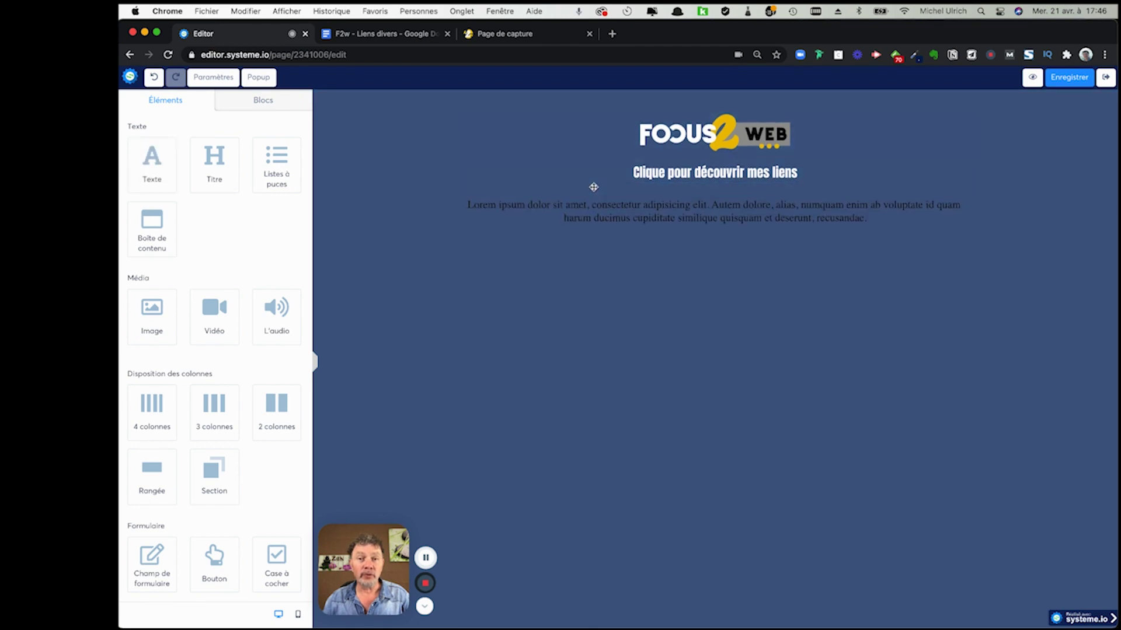
pyautogui.click(627, 209)
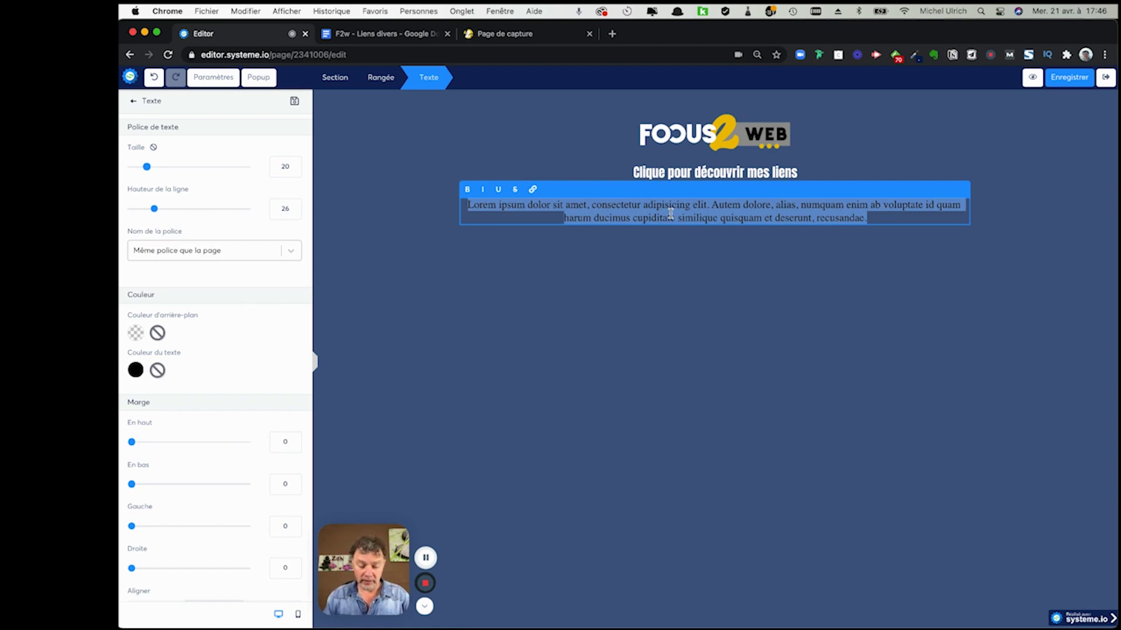
pyautogui.press('BackSpace')
pyautogui.write('Inscription g')
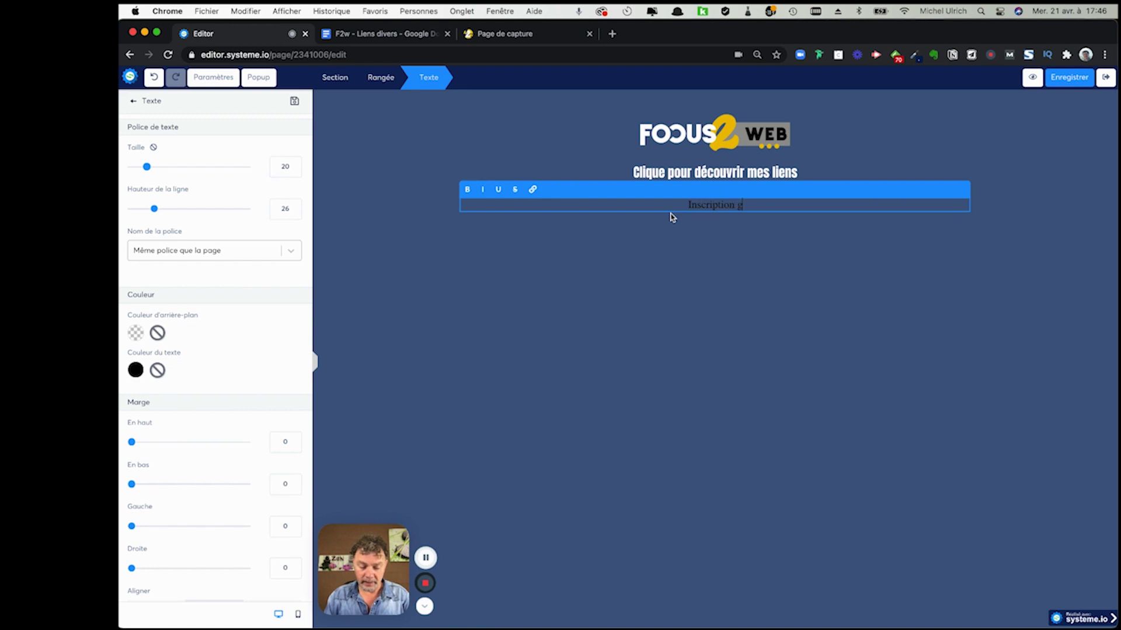
pyautogui.write('ratuite à system.io')
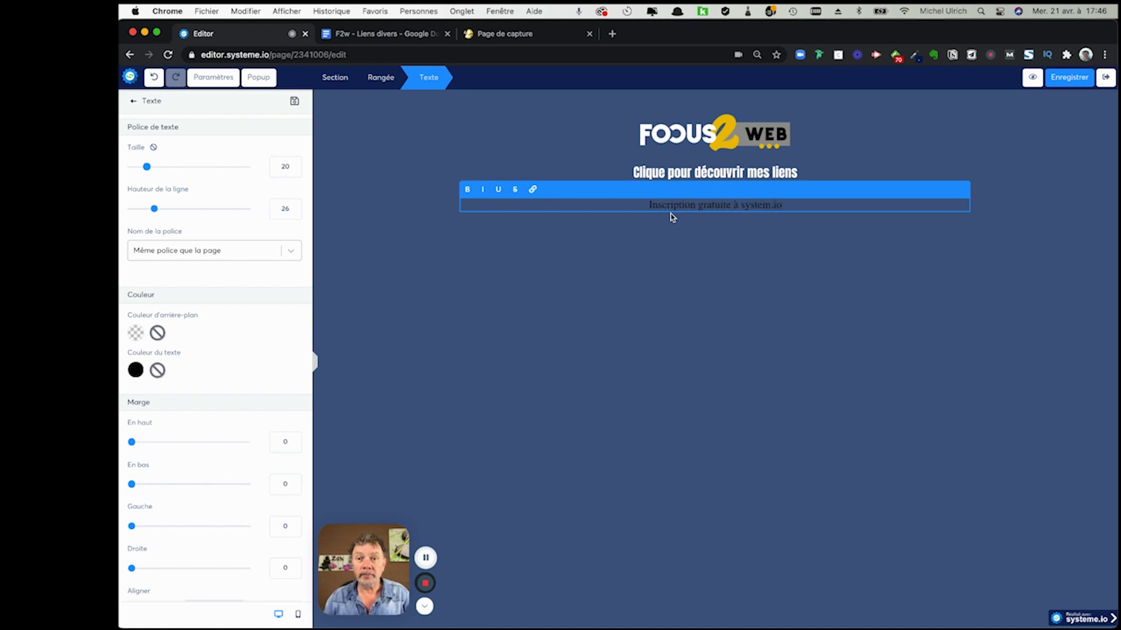
# - Set the Inscription line's font to the Google font Montserrat
pyautogui.tripleClick(696, 206)
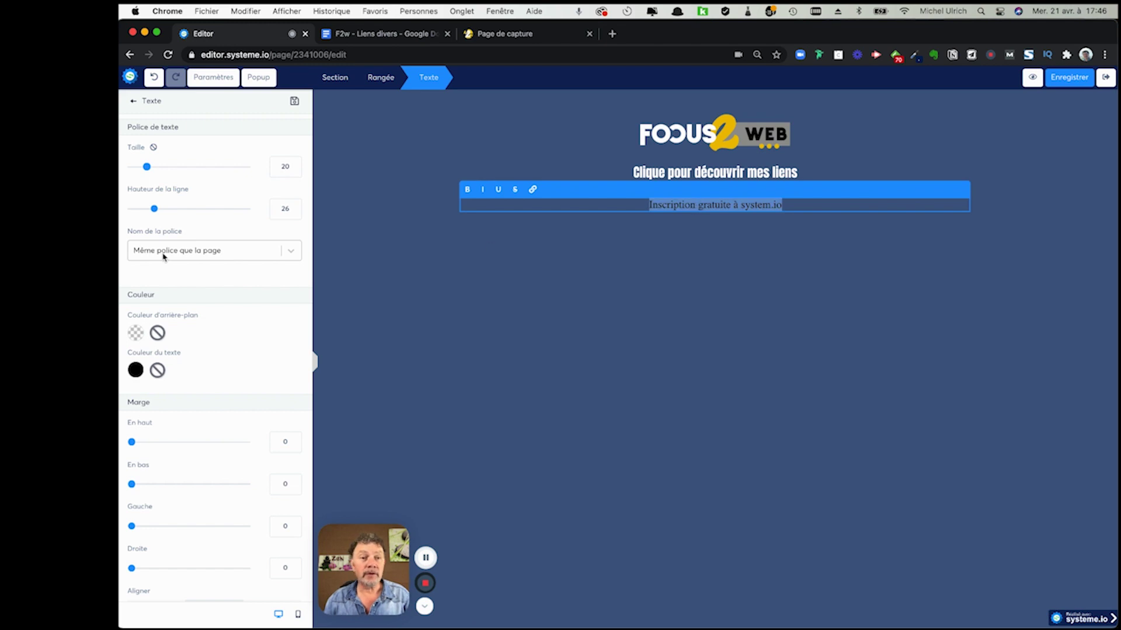
pyautogui.click(200, 252)
pyautogui.click(184, 292)
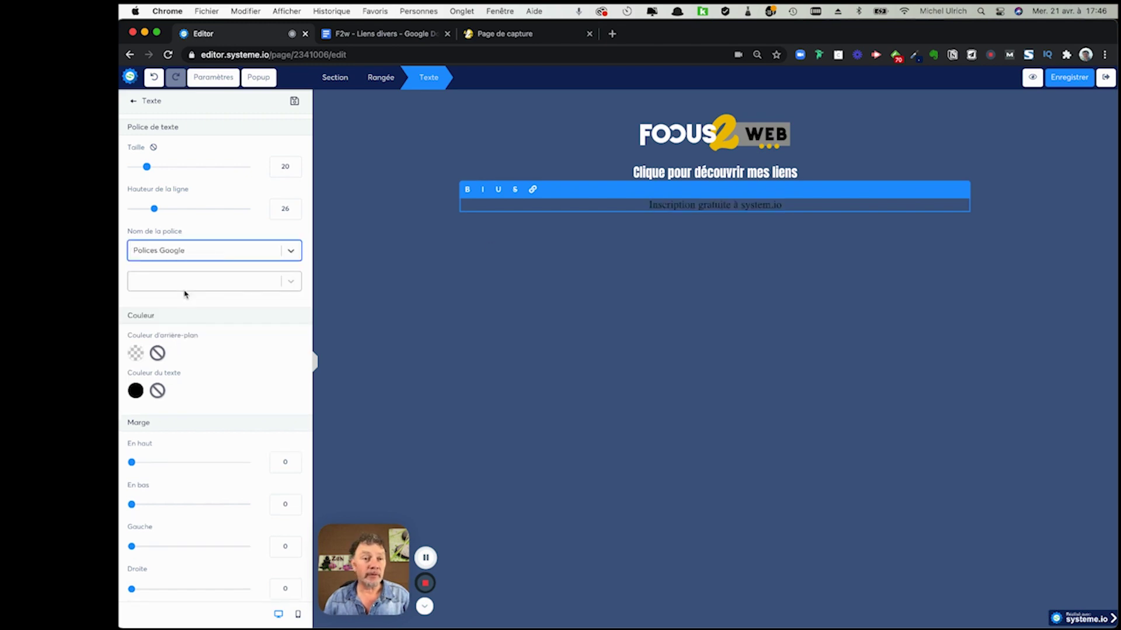
pyautogui.click(191, 286)
pyautogui.write('la')
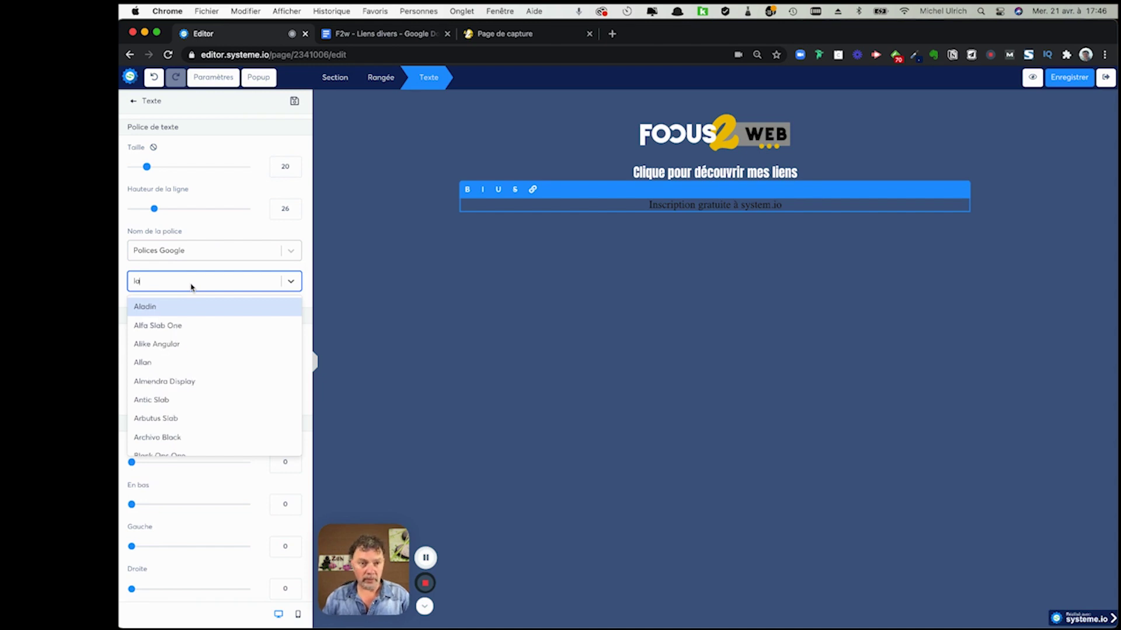
pyautogui.press('BackSpace')
pyautogui.press('BackSpace')
pyautogui.write('monte')
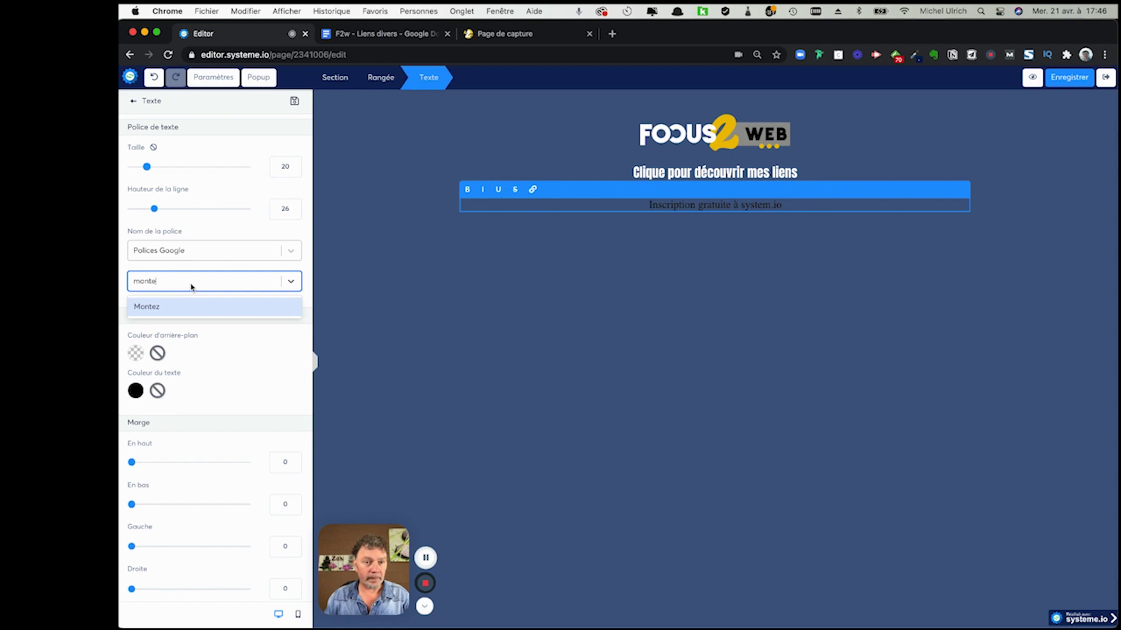
pyautogui.press('BackSpace')
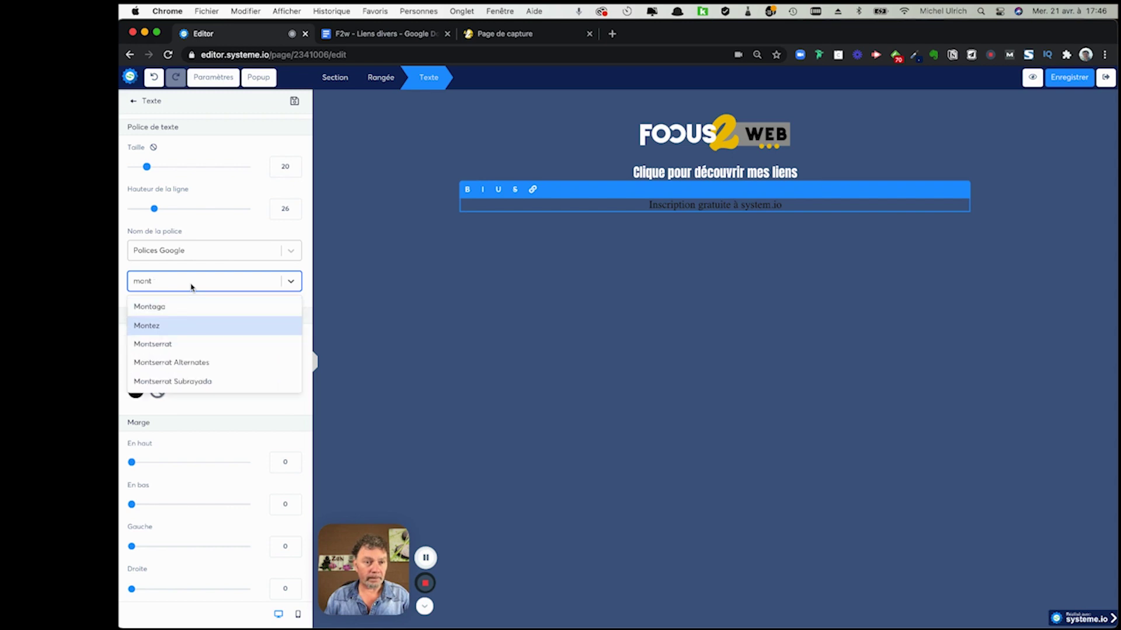
pyautogui.click(163, 344)
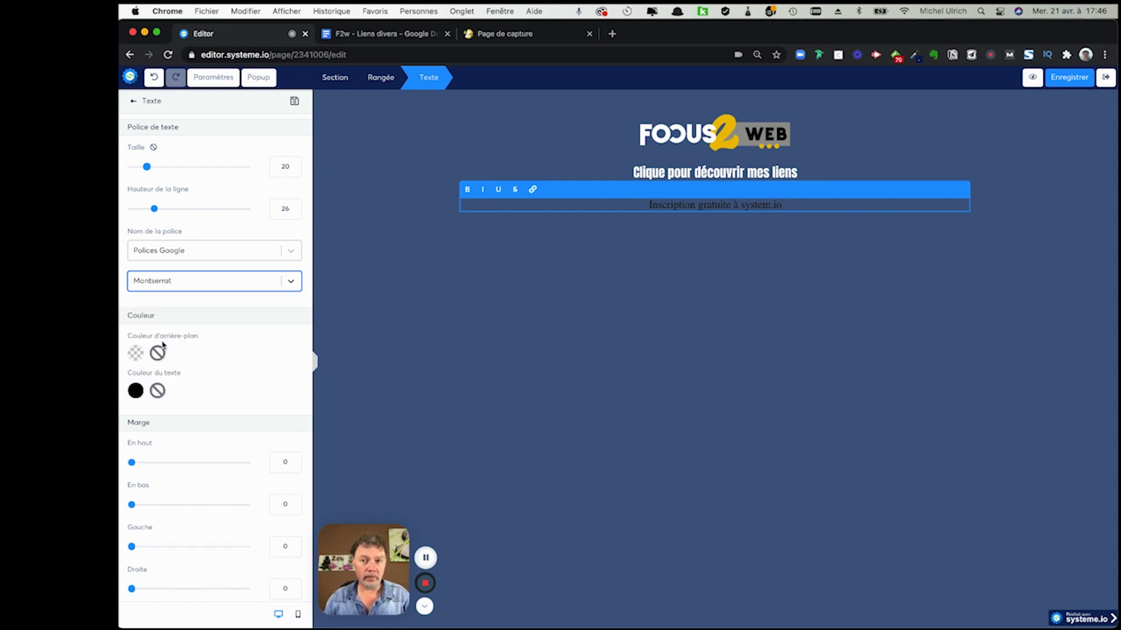
# - Make the Inscription line's text white and finish editing the block
pyautogui.click(140, 393)
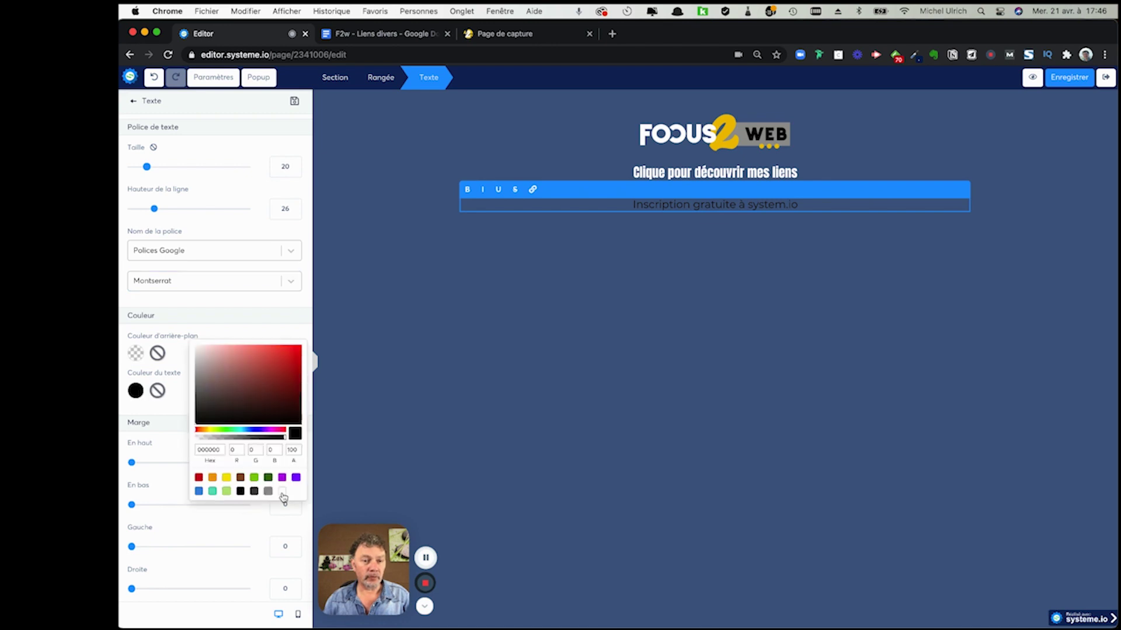
pyautogui.click(281, 492)
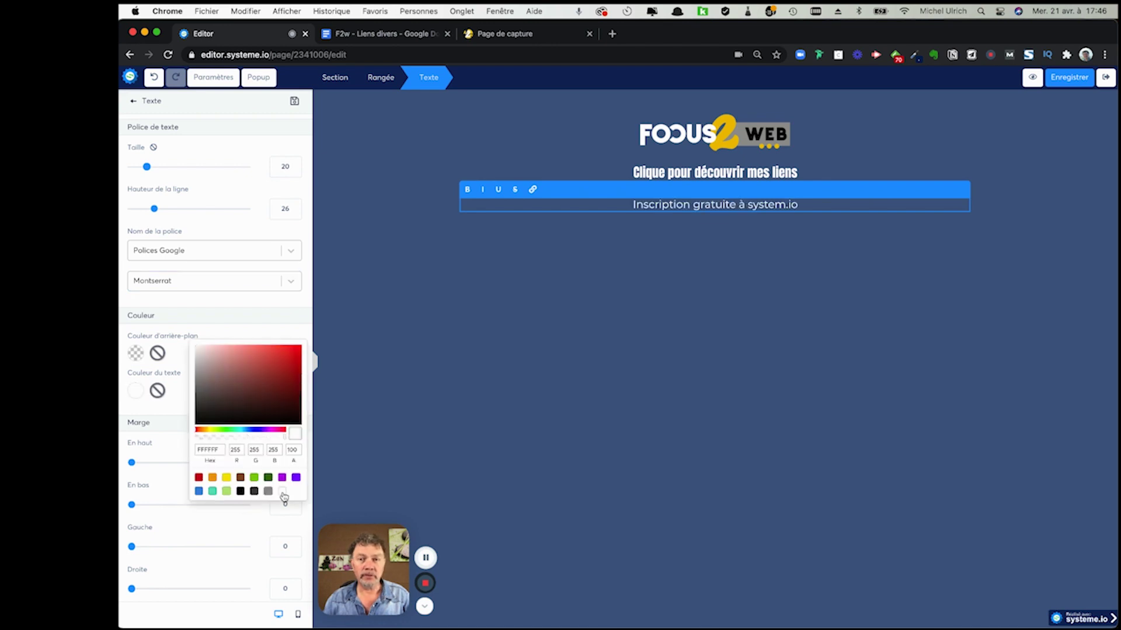
pyautogui.click(630, 255)
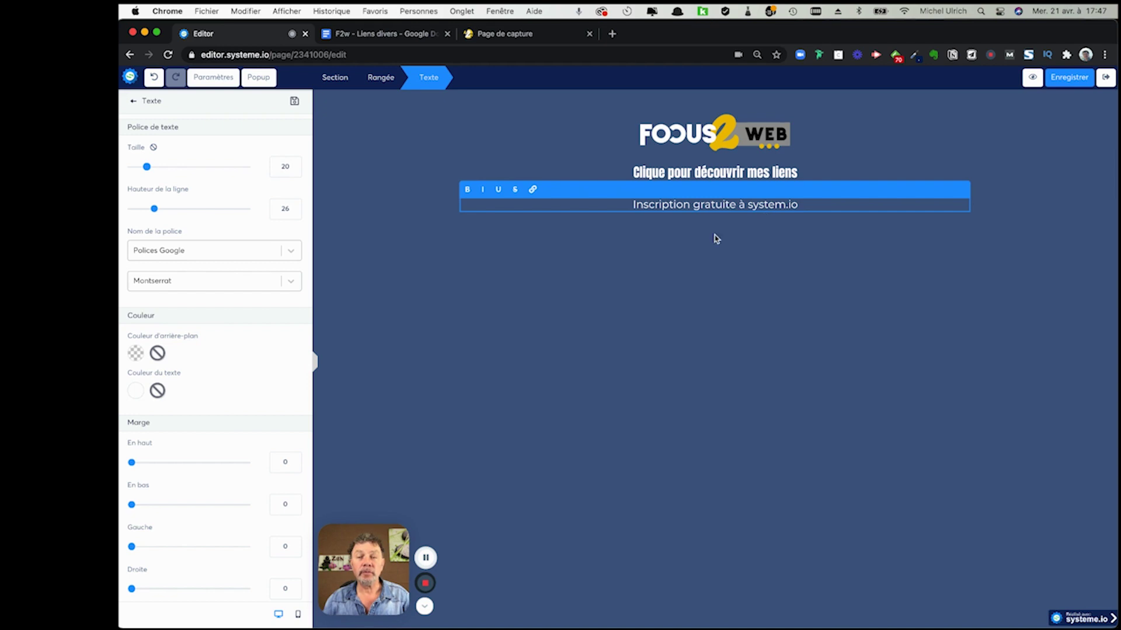
pyautogui.click(834, 241)
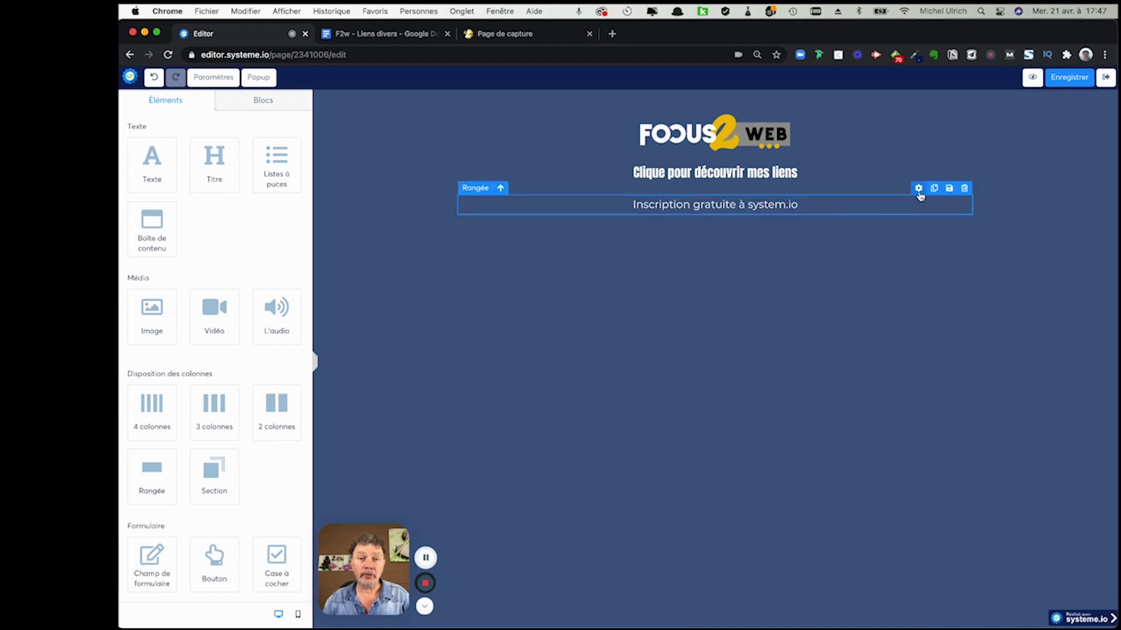
# - Give the Inscription row a yellow preset background in its Rangée settings
pyautogui.click(918, 189)
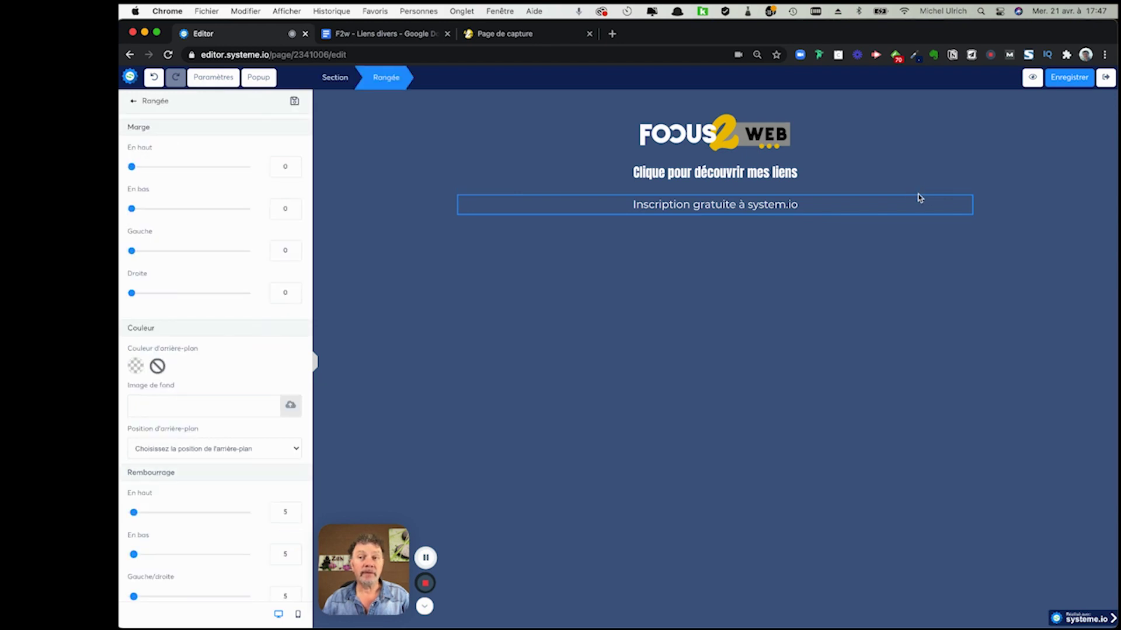
pyautogui.click(920, 205)
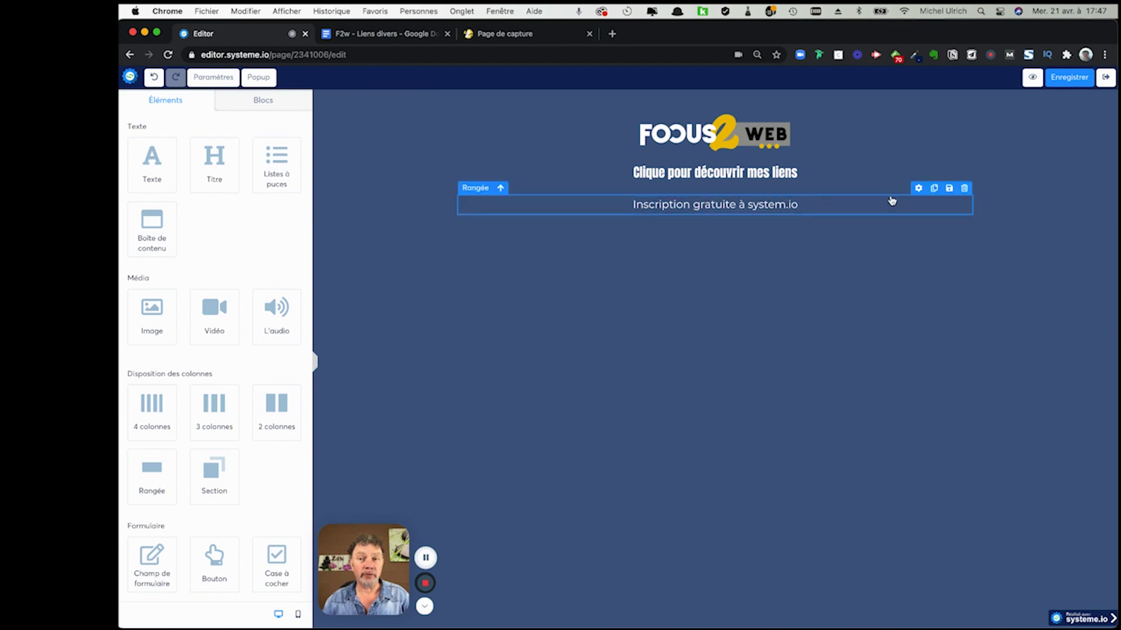
pyautogui.click(919, 188)
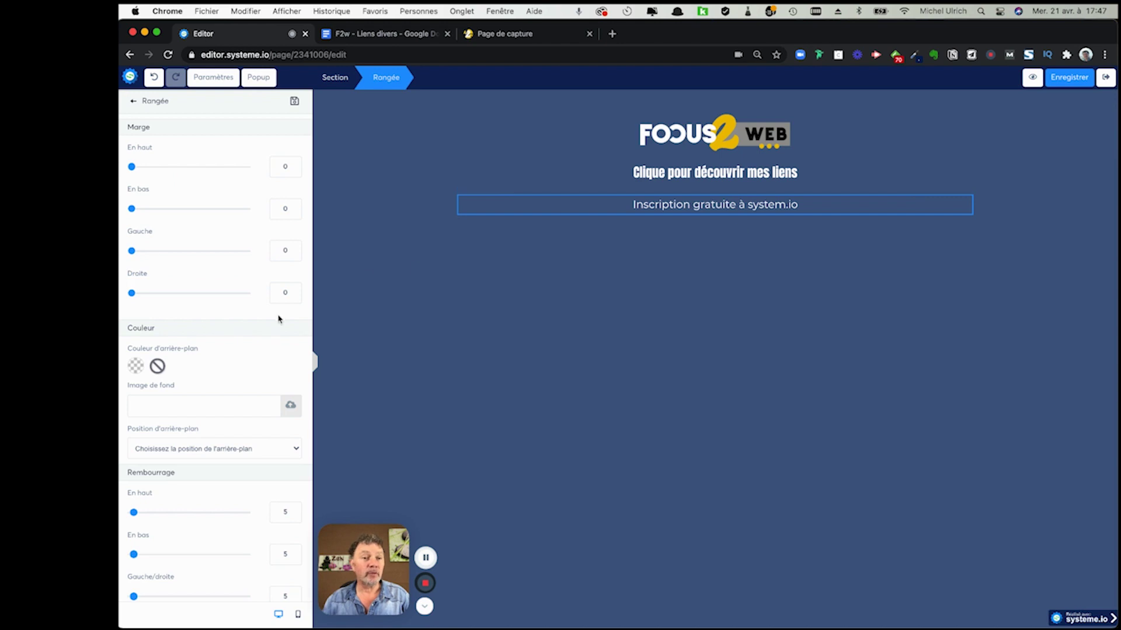
pyautogui.click(136, 366)
pyautogui.click(226, 453)
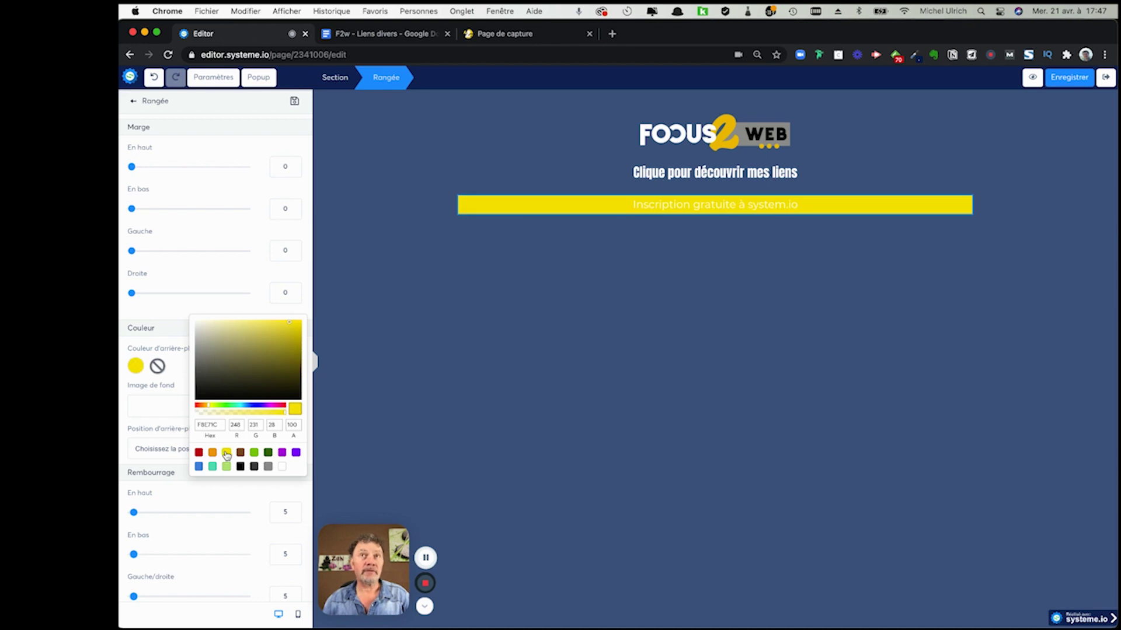
# - Copy the Jaune brand colour code #F1C417 from the notes document
pyautogui.click(382, 33)
pyautogui.click(526, 223)
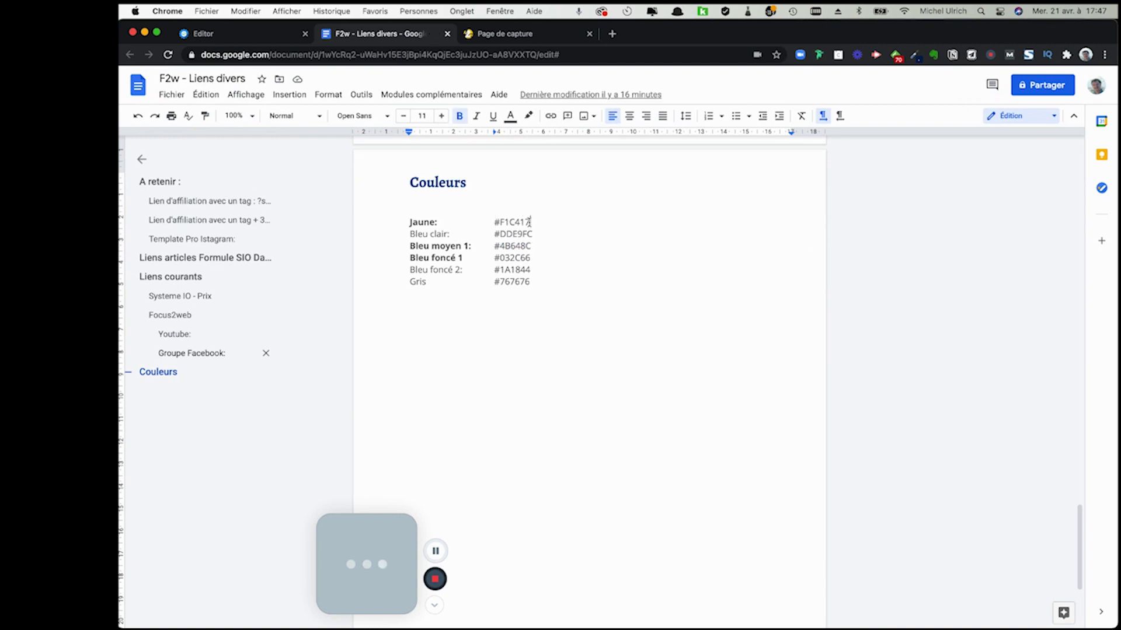
pyautogui.moveTo(529, 223); pyautogui.dragTo(489, 223)
pyautogui.hotkey('ctrl', 'c')
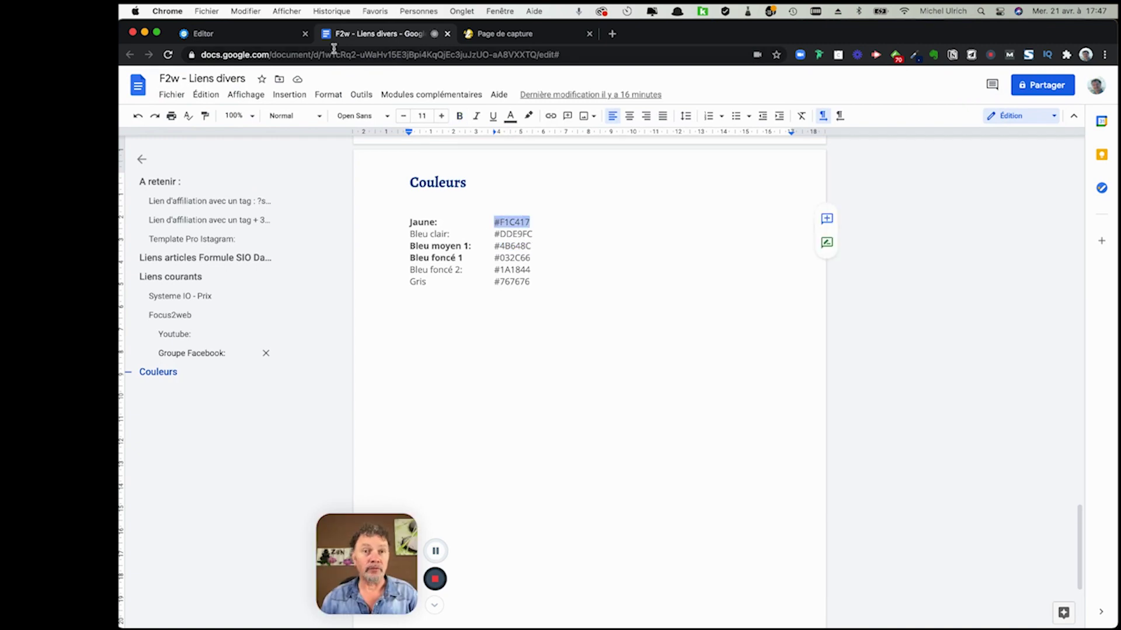
pyautogui.click(259, 35)
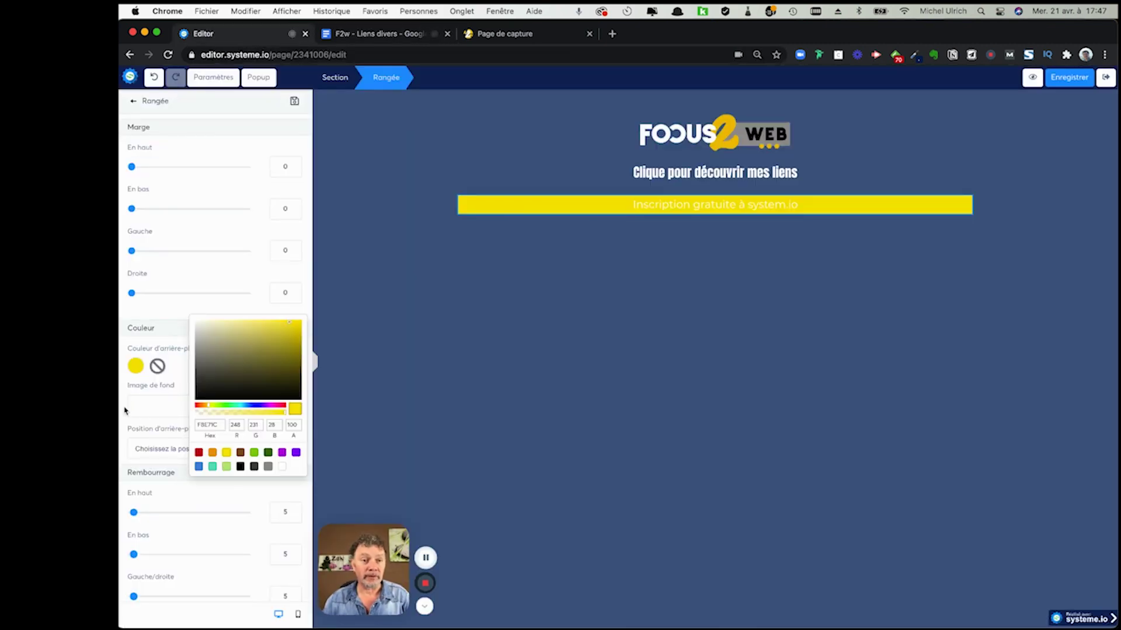
# - Paste #F1C417 as the row's hex background colour and view the published link page
pyautogui.doubleClick(211, 424)
pyautogui.hotkey('ctrl', 'v')
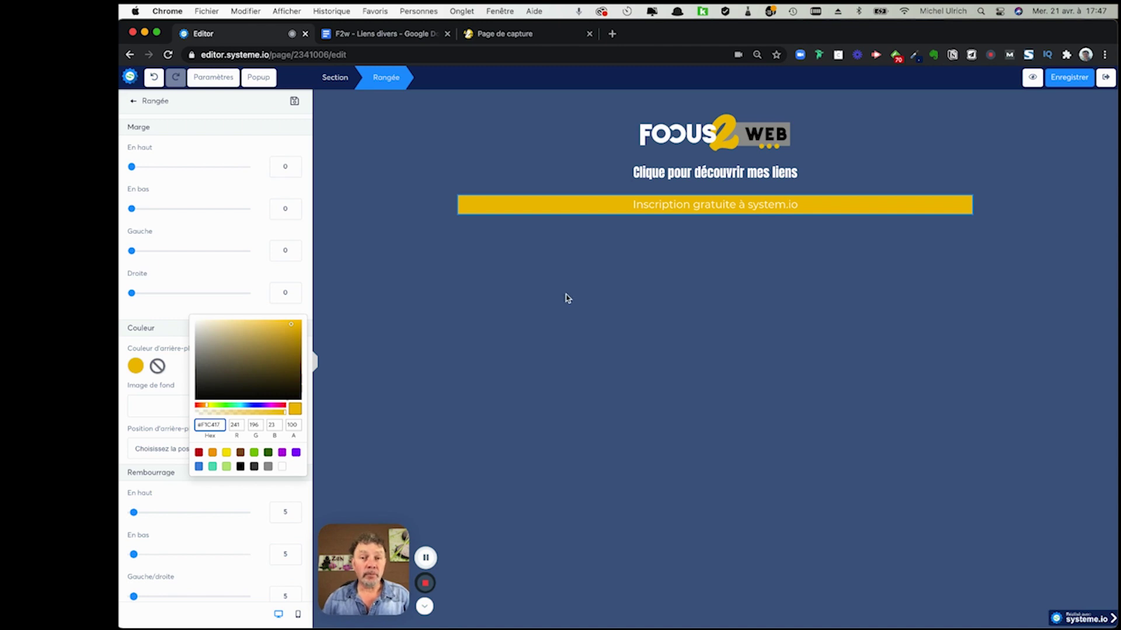
pyautogui.click(614, 266)
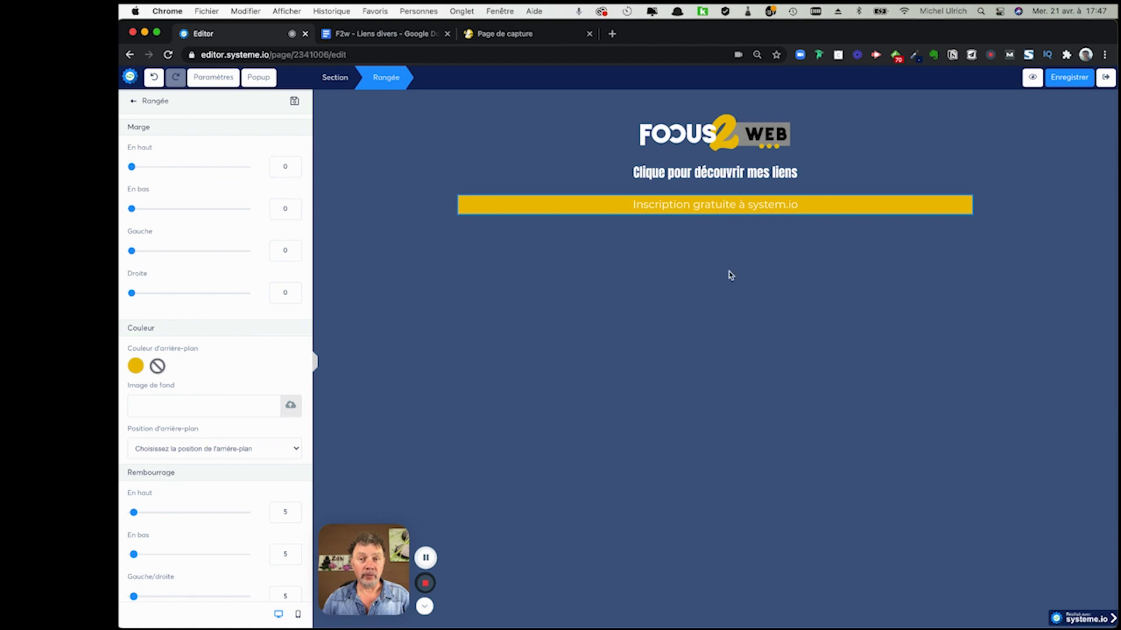
pyautogui.hotkey('ctrl', 'Right')
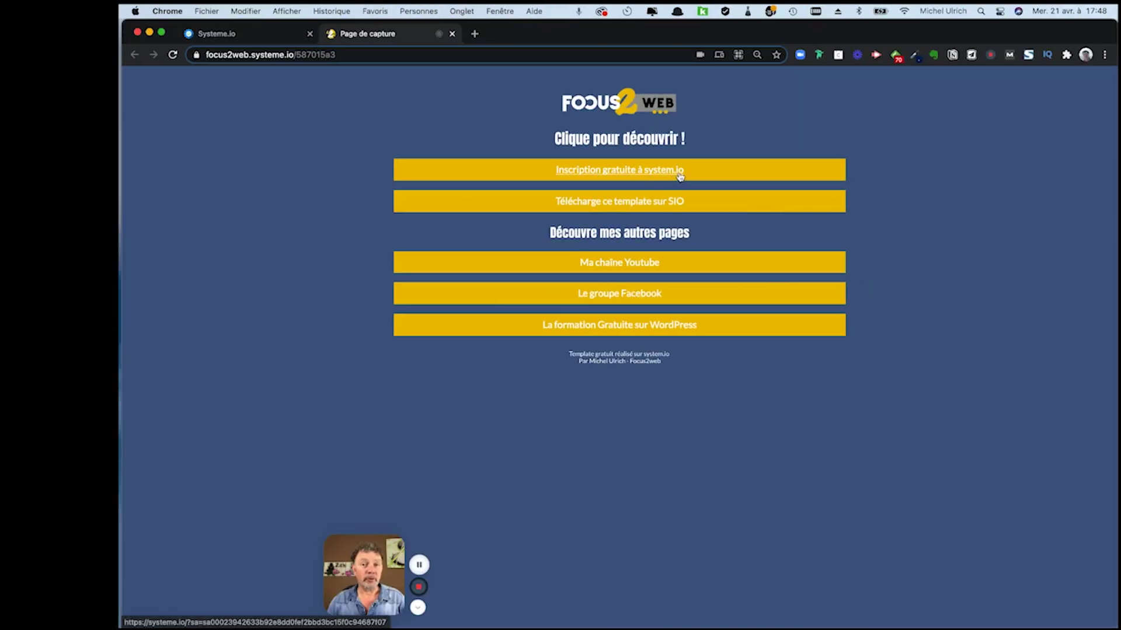
# - Set the yellow row's padding to 13 at the top and 10 at the bottom
pyautogui.hotkey('ctrl', 'Left')
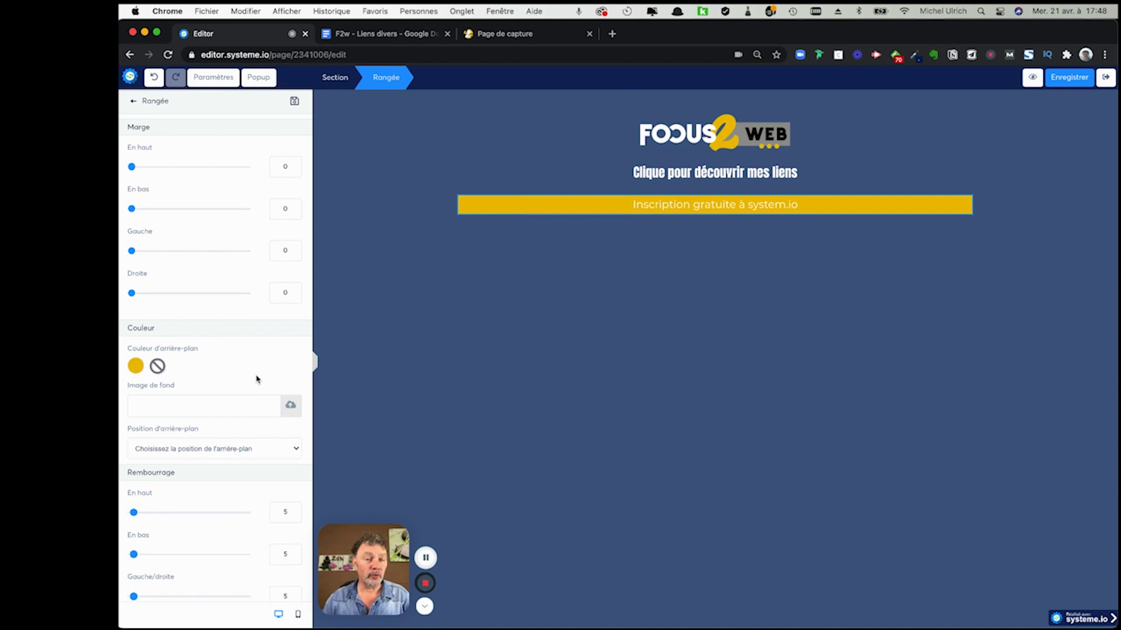
pyautogui.scroll(-3, 253, 376)
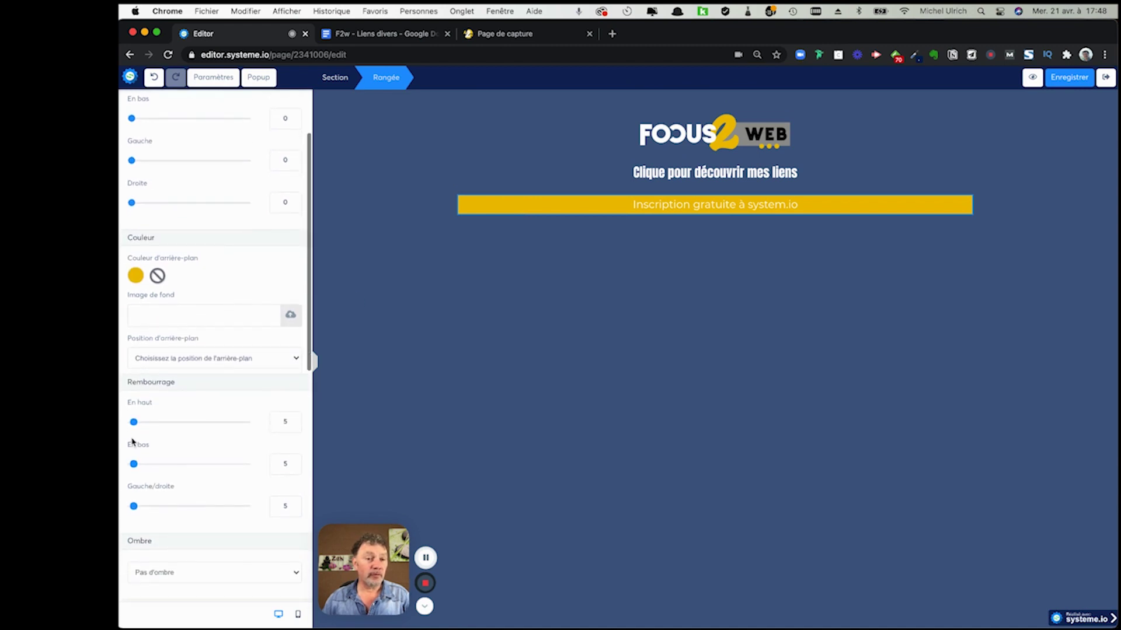
pyautogui.scroll(3, 160, 426)
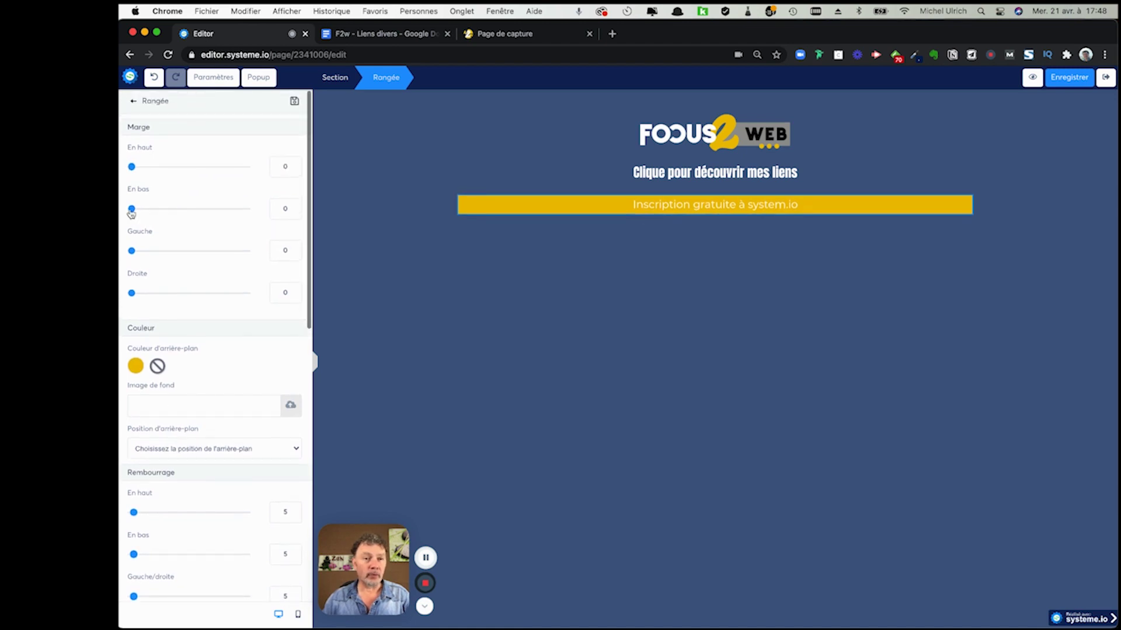
pyautogui.scroll(-3, 202, 247)
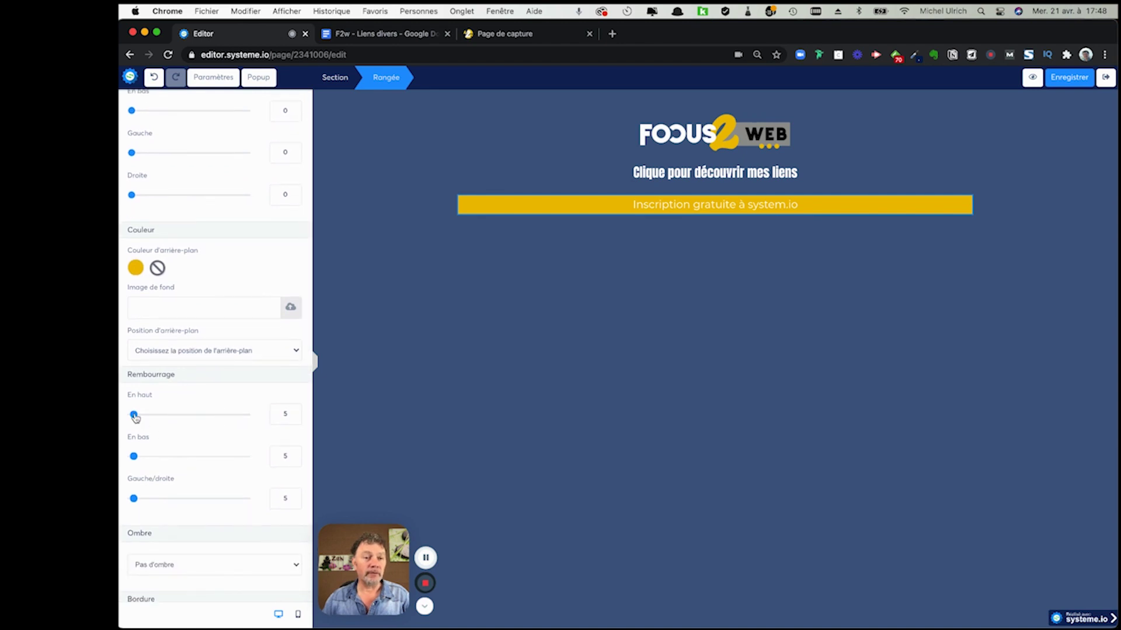
pyautogui.moveTo(134, 415)
pyautogui.mouseDown()
pyautogui.moveTo(172, 421)
pyautogui.moveTo(137, 420)
pyautogui.mouseUp()
pyautogui.moveTo(135, 462); pyautogui.dragTo(137, 462)
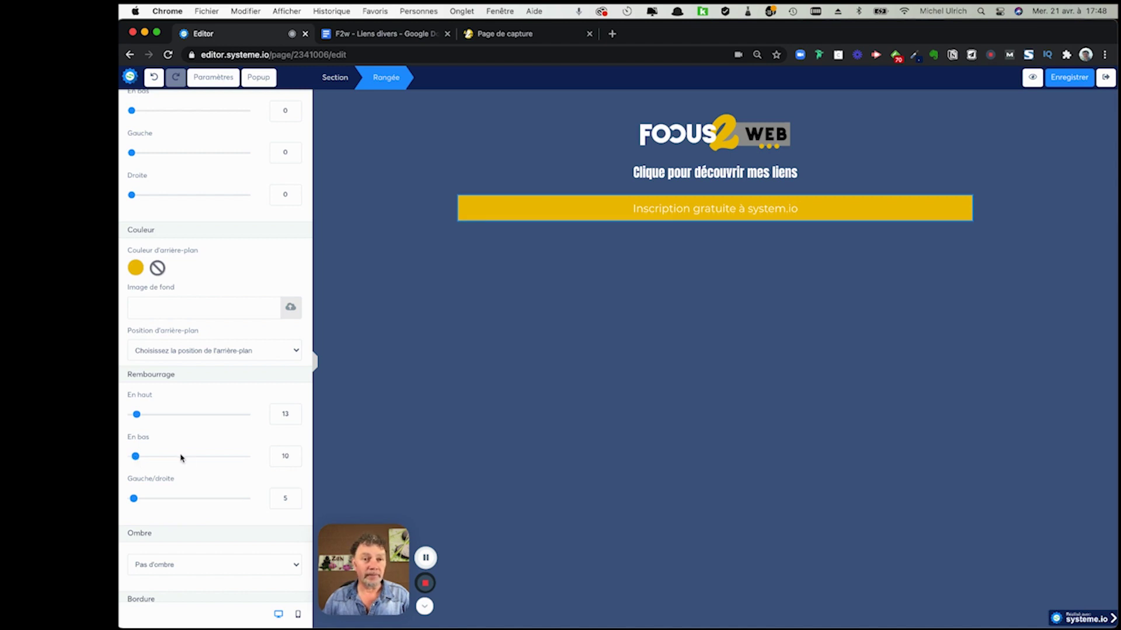
# - Give the yellow row a bottom margin of 20 and select its text for editing
pyautogui.scroll(4, 254, 210)
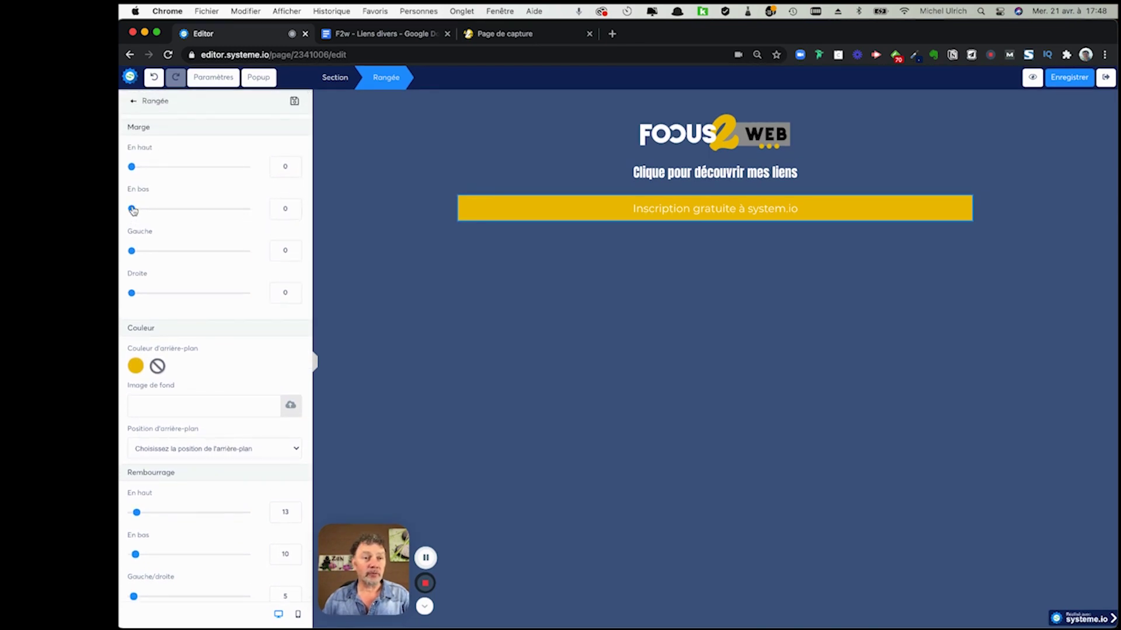
pyautogui.moveTo(134, 211); pyautogui.dragTo(143, 212)
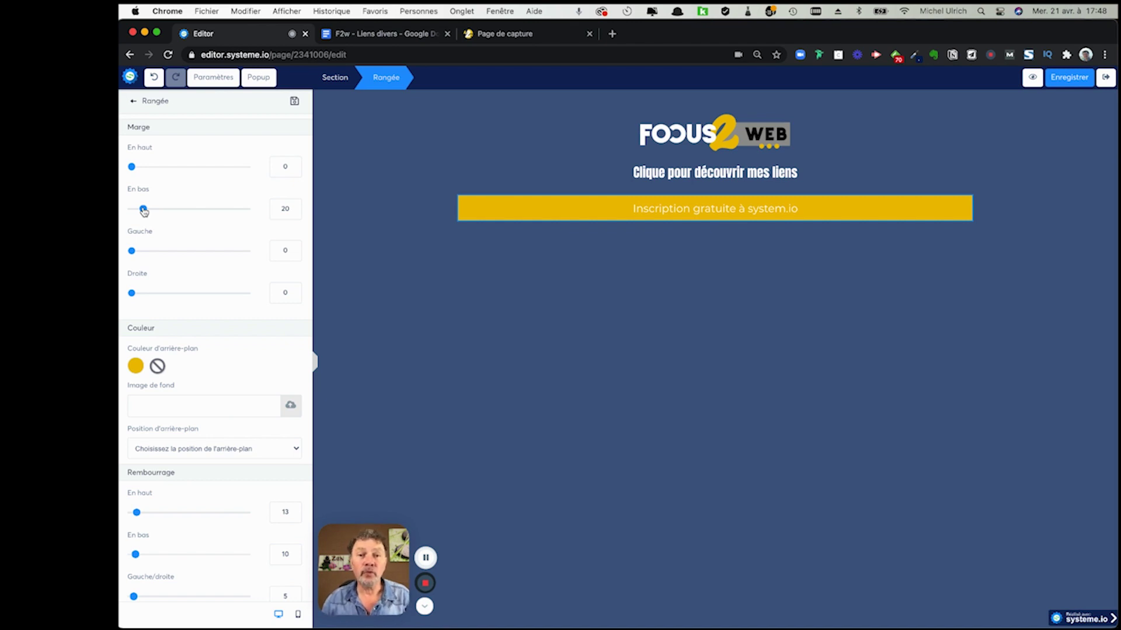
pyautogui.click(662, 213)
pyautogui.click(661, 214)
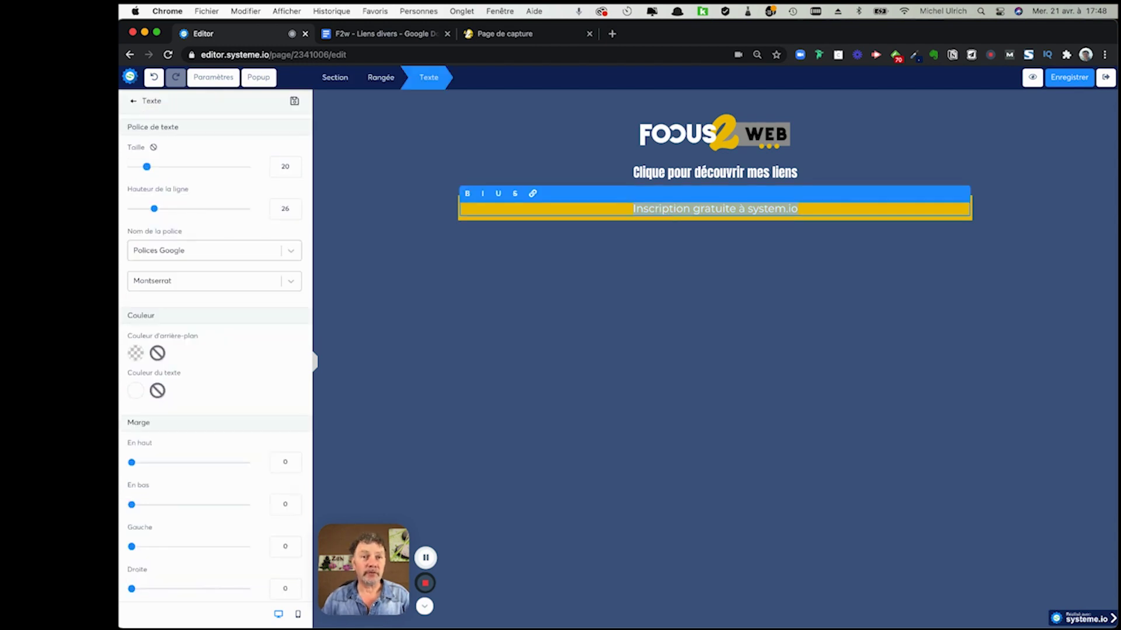
# - Copy the Systeme IO - Prix pricing URL from the Liens courants section of the notes
pyautogui.click(358, 35)
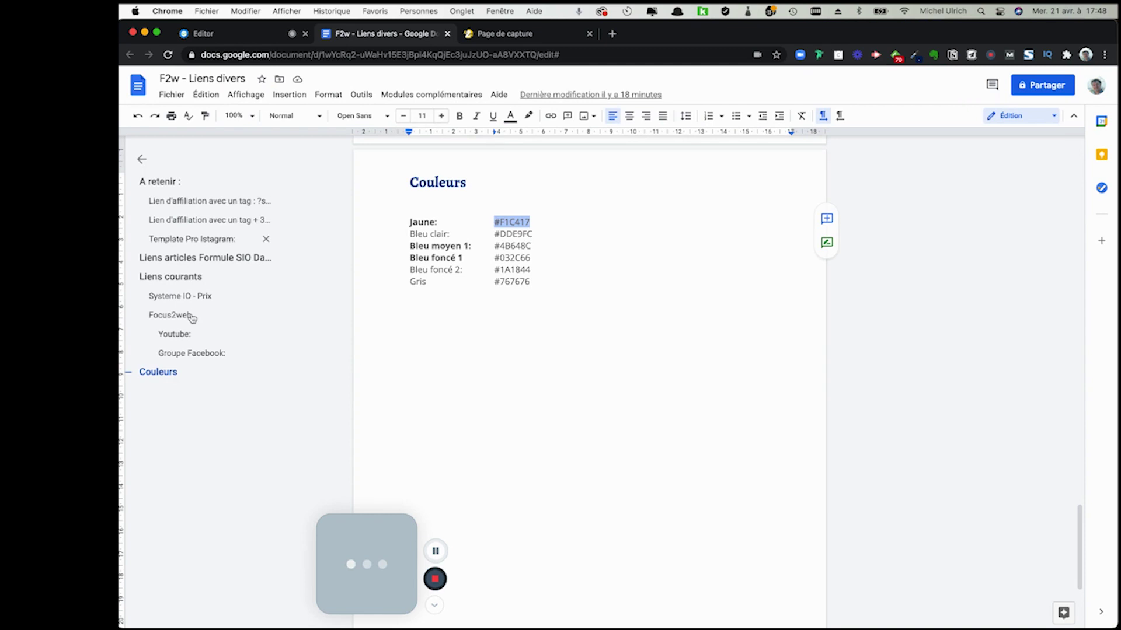
pyautogui.click(185, 278)
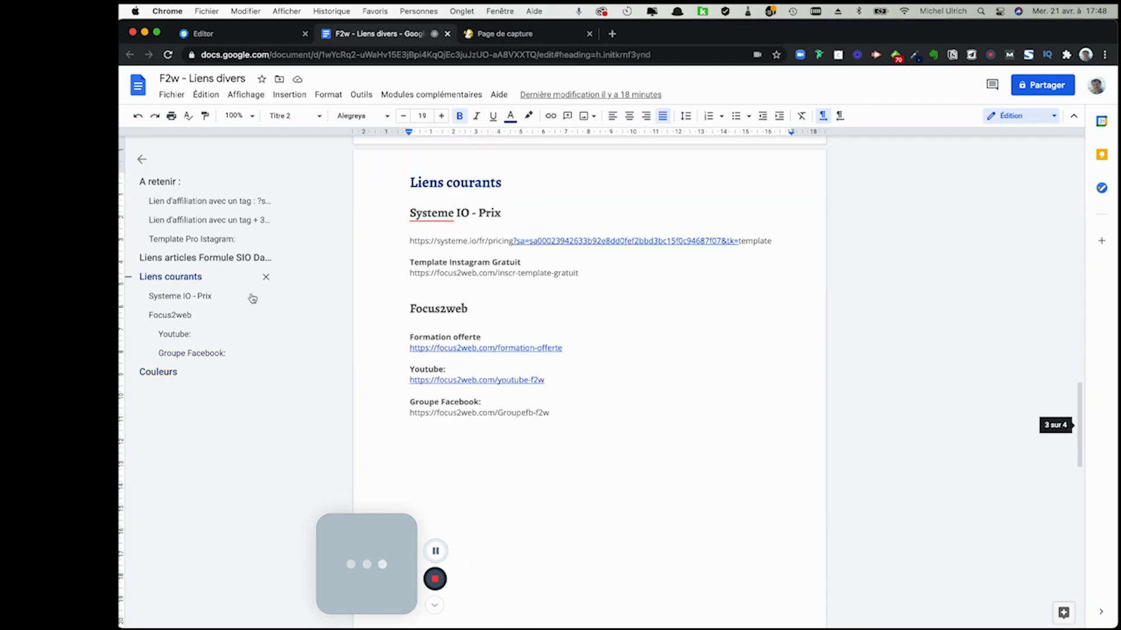
pyautogui.click(781, 241)
pyautogui.moveTo(771, 241); pyautogui.dragTo(414, 244)
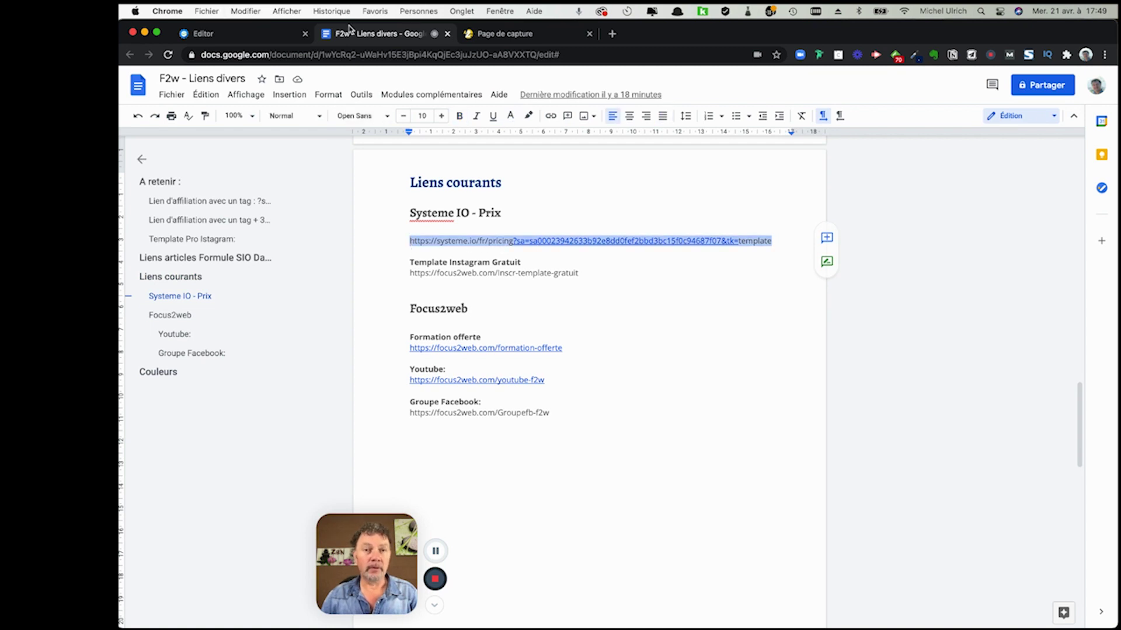
pyautogui.click(260, 34)
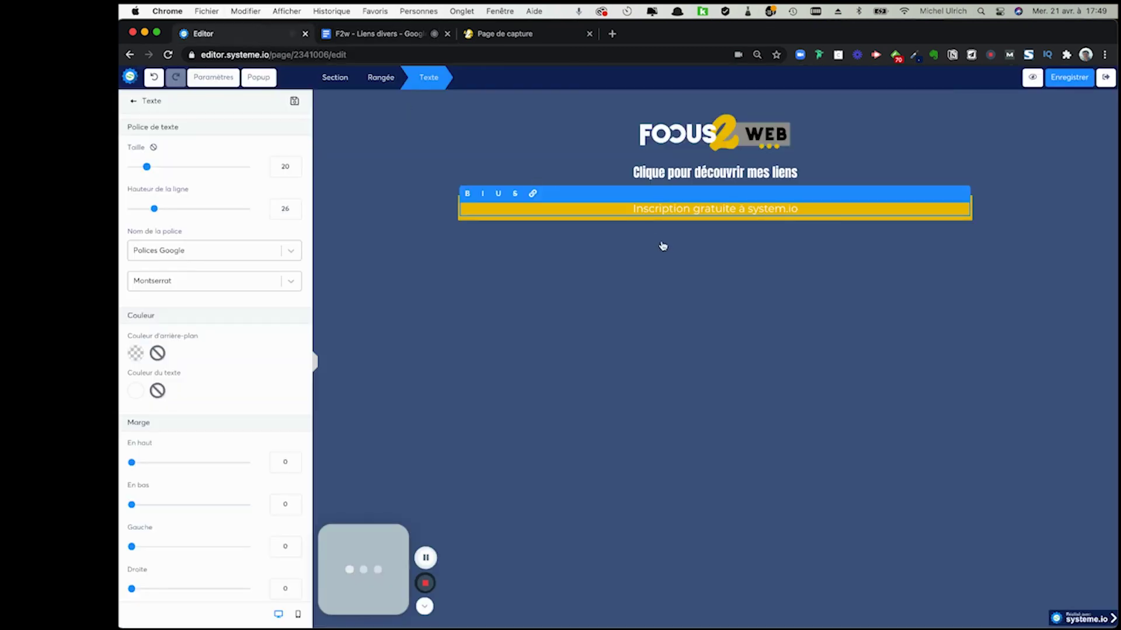
# - Link the 'Inscription gratuite à system.io' text to the pasted Systeme.io pricing URL
pyautogui.tripleClick(630, 207)
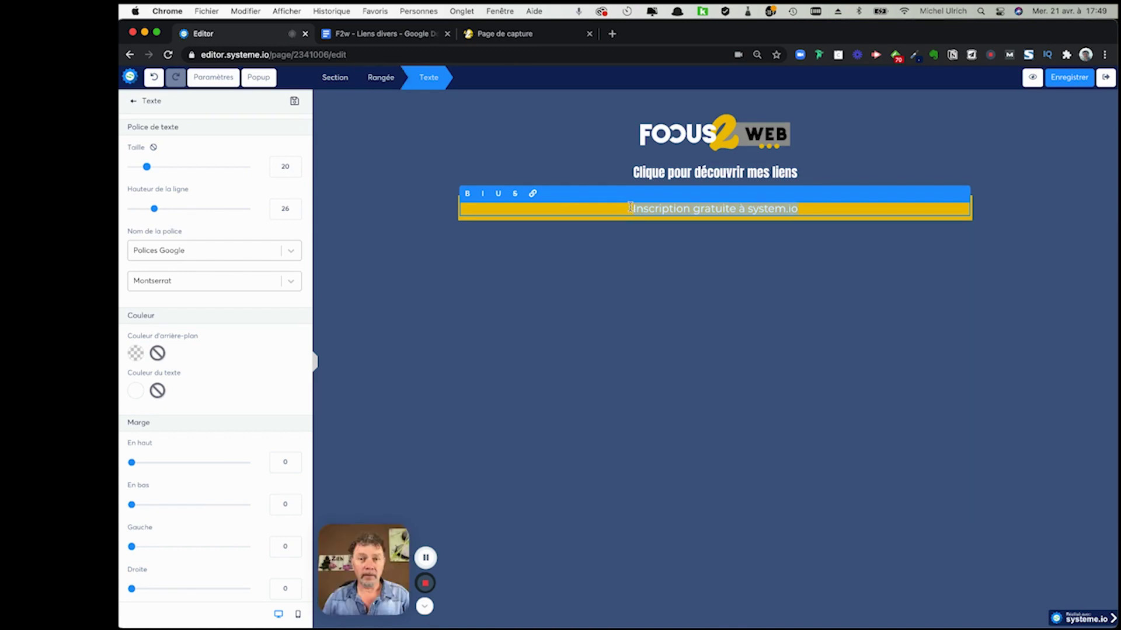
pyautogui.click(533, 195)
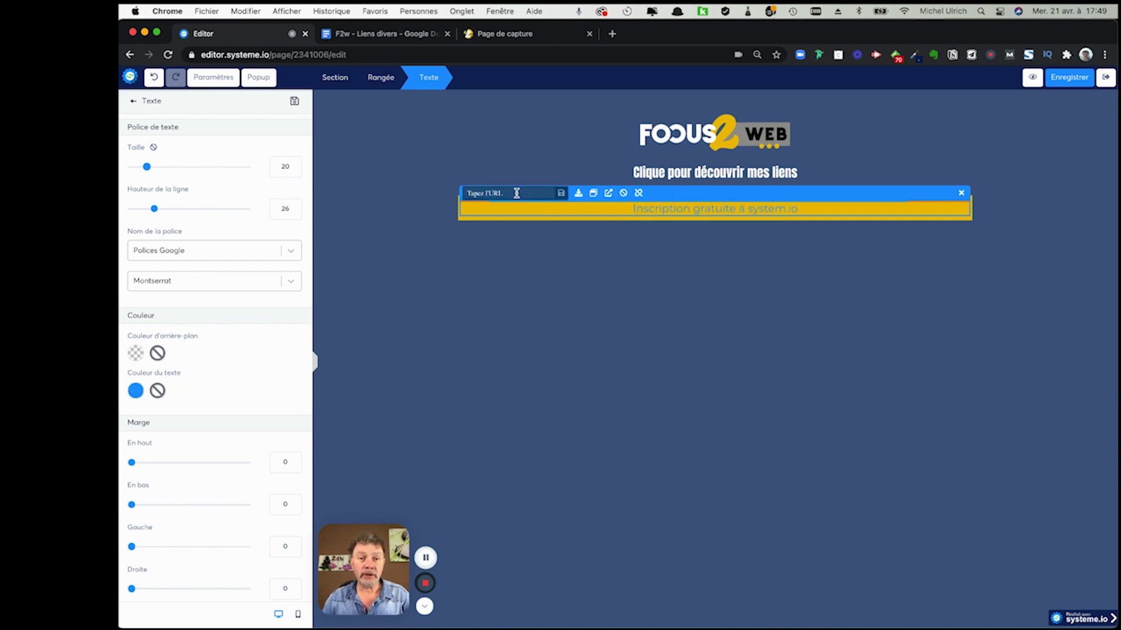
pyautogui.press('super+v')
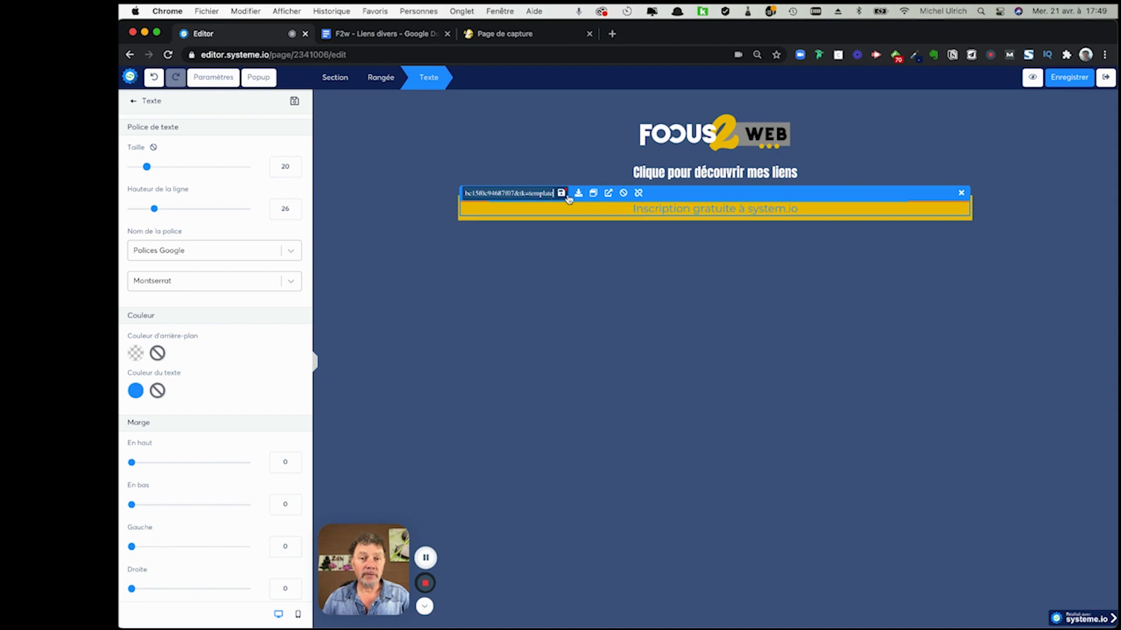
pyautogui.click(609, 194)
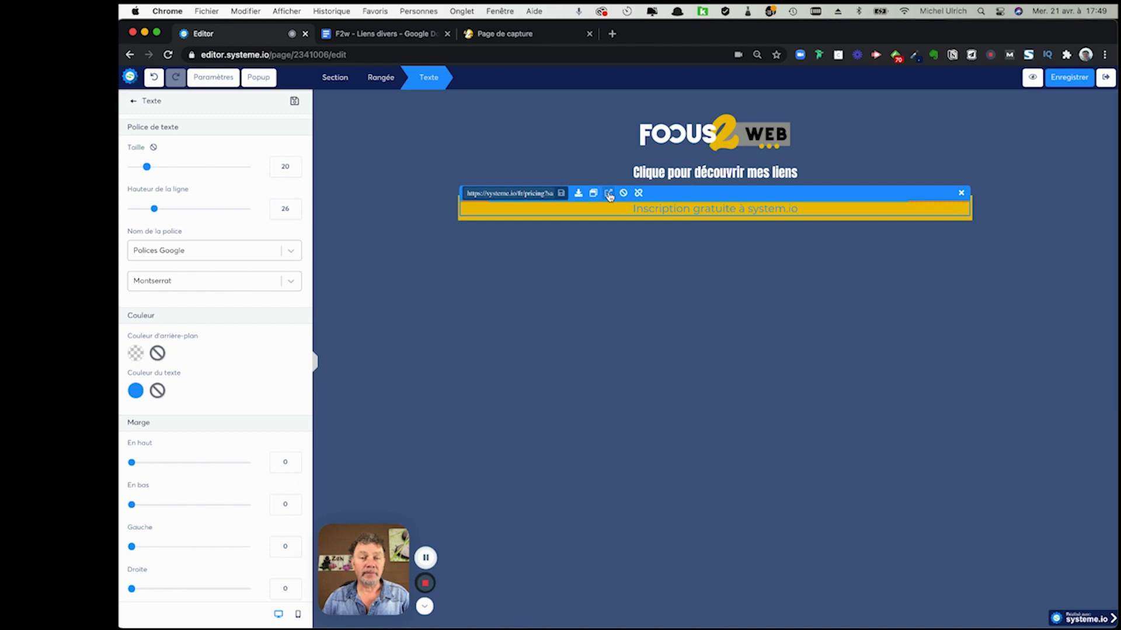
pyautogui.click(720, 212)
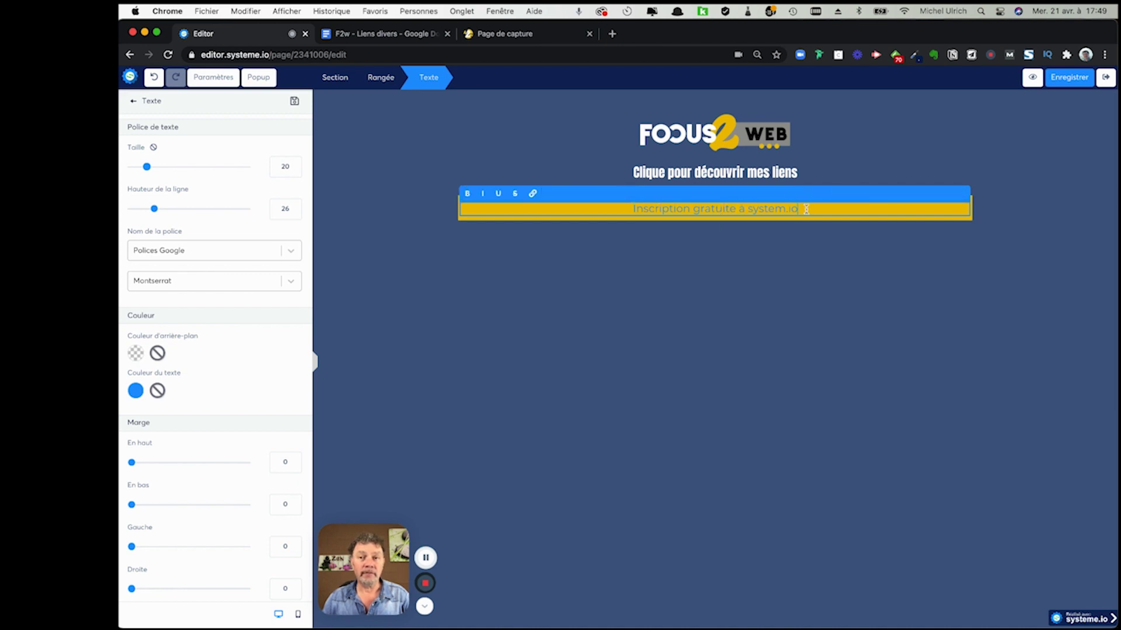
# - Make the linked button text white
pyautogui.moveTo(805, 209); pyautogui.dragTo(633, 209)
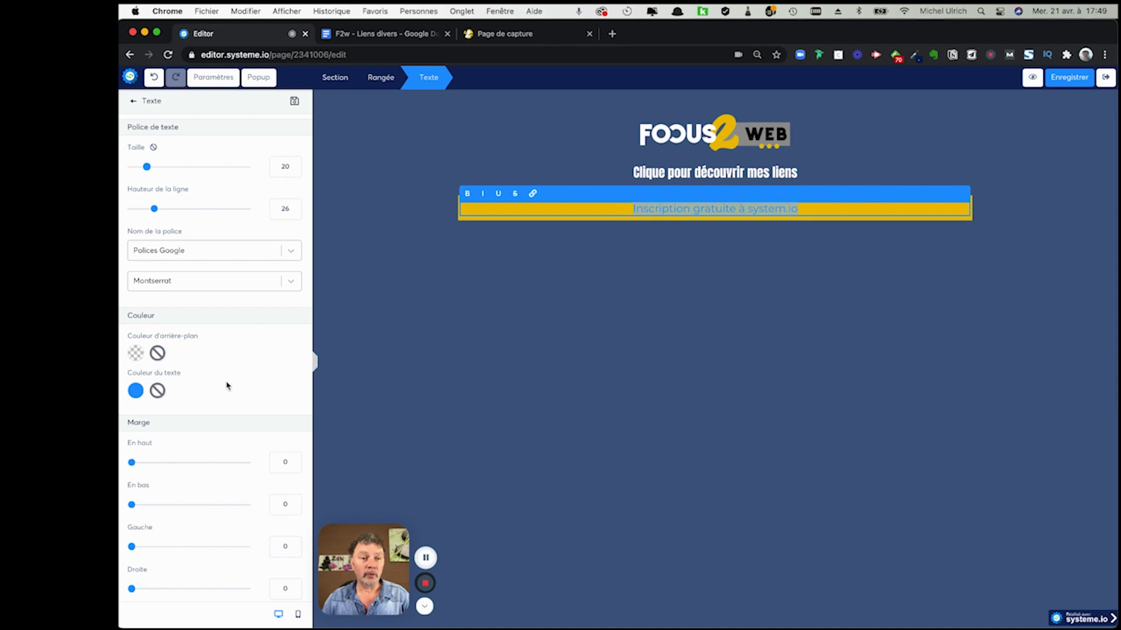
pyautogui.click(136, 391)
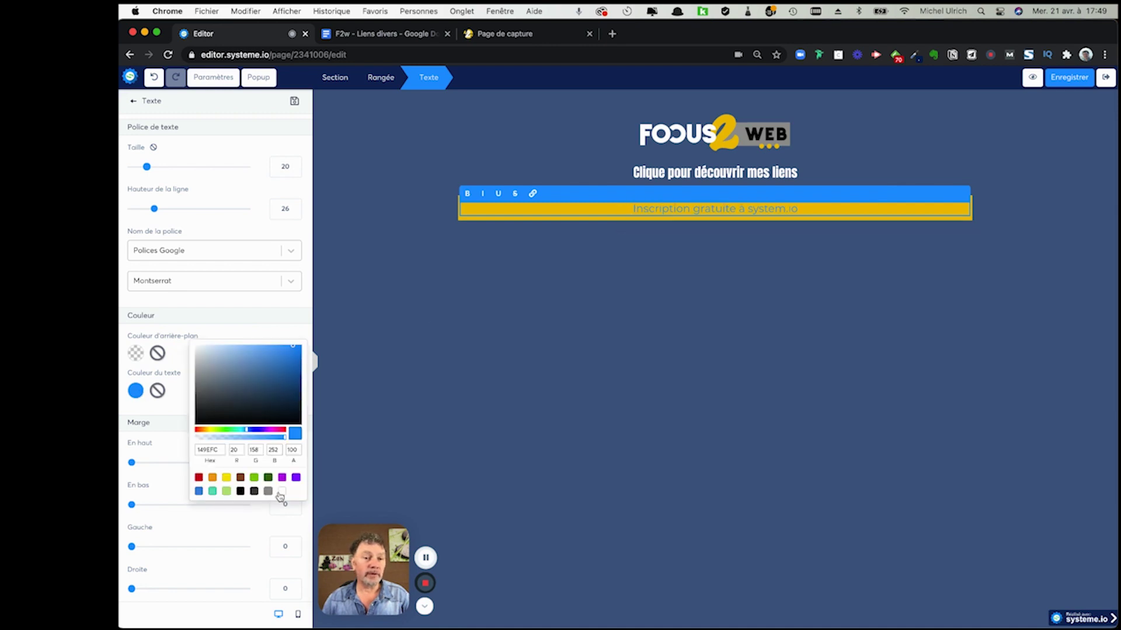
pyautogui.click(282, 492)
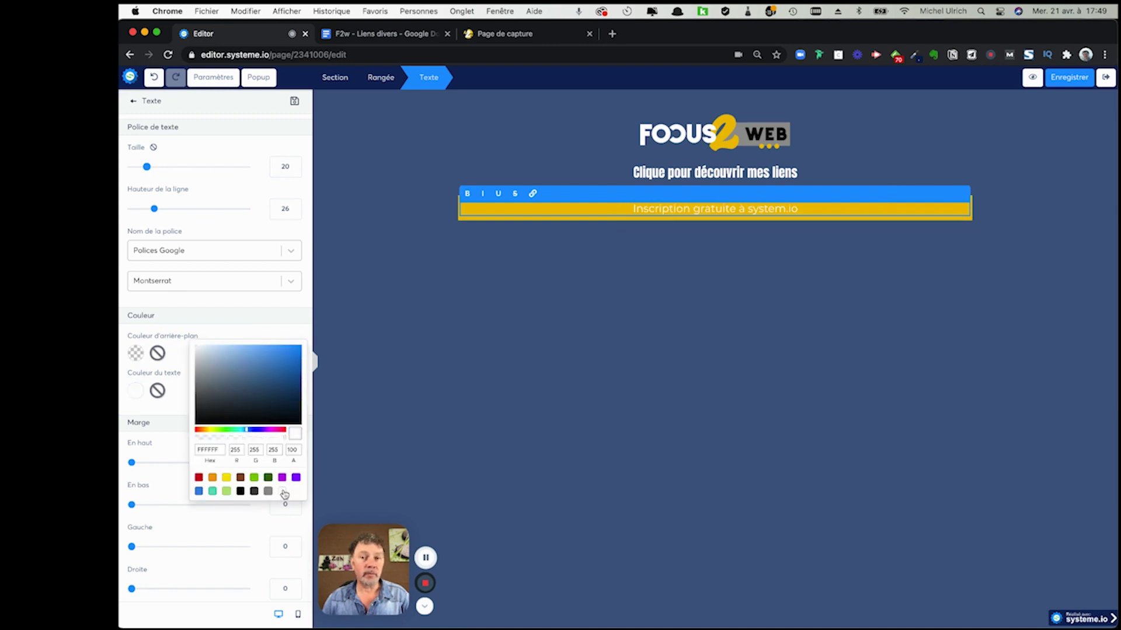
pyautogui.click(411, 287)
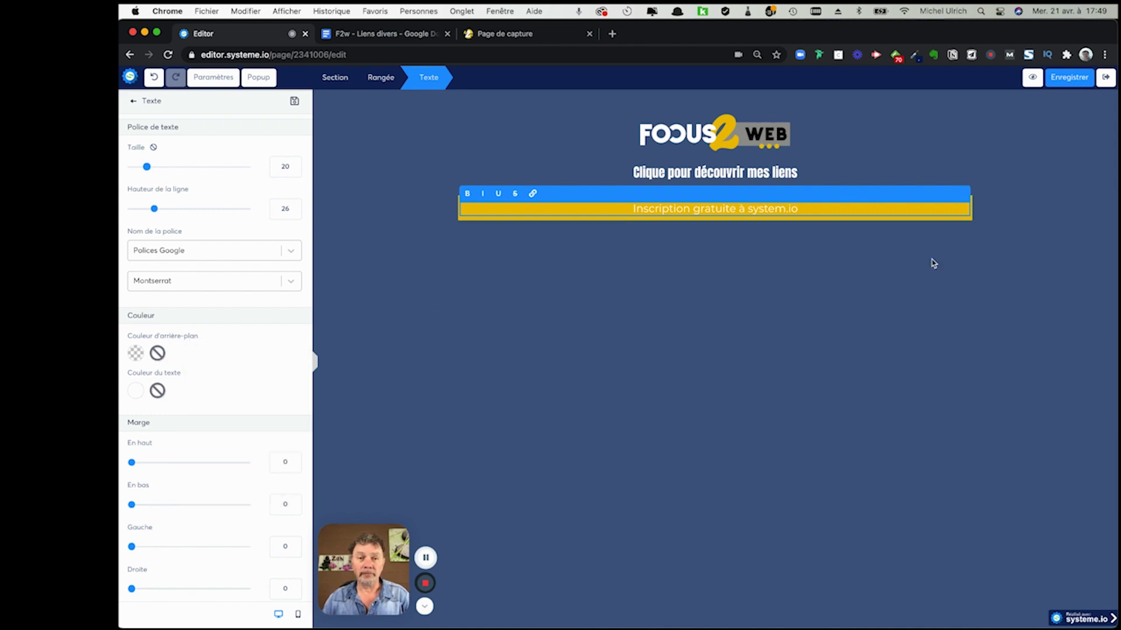
pyautogui.click(1010, 235)
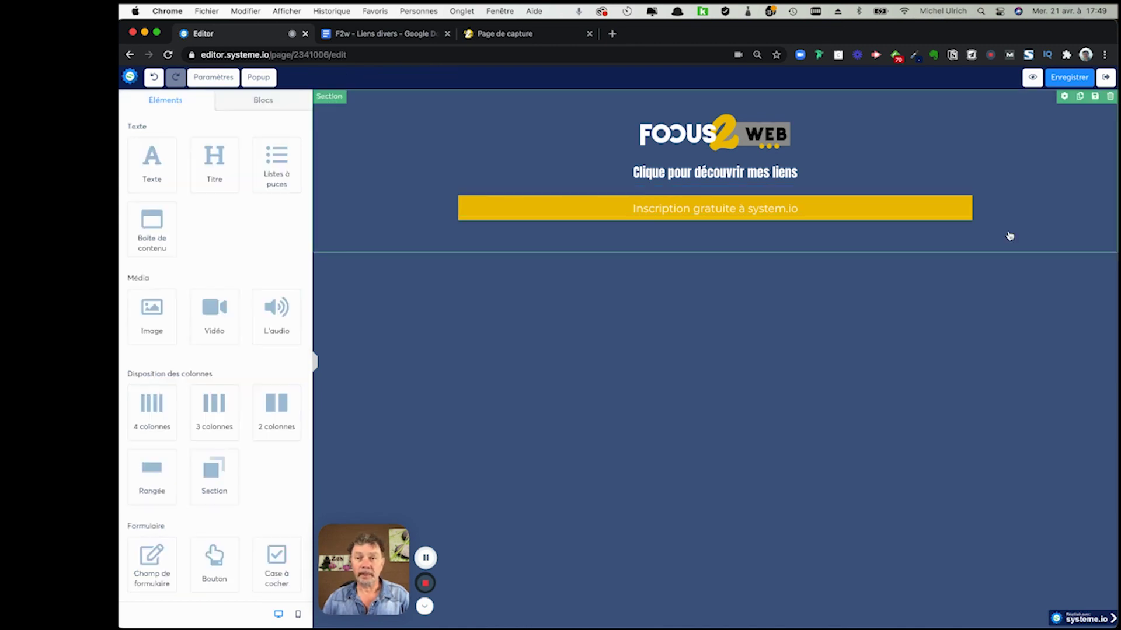
# - Check that the pricing link is attached to the button text
pyautogui.click(771, 207)
pyautogui.click(771, 207)
pyautogui.click(739, 204)
pyautogui.click(750, 211)
pyautogui.click(796, 212)
pyautogui.click(793, 214)
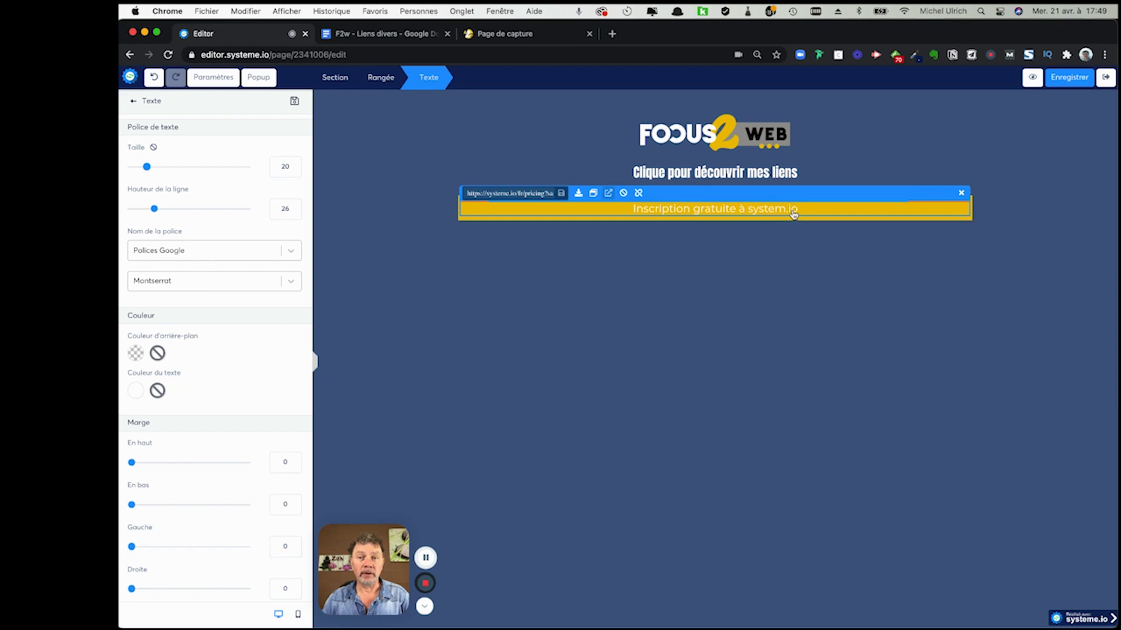
pyautogui.click(794, 214)
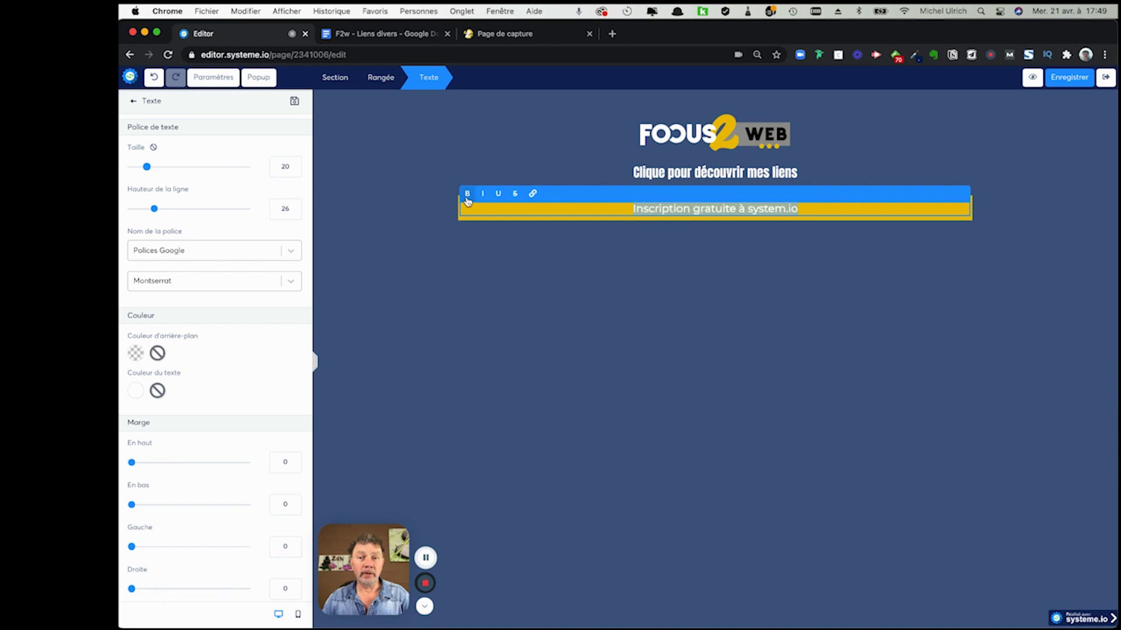
pyautogui.click(586, 270)
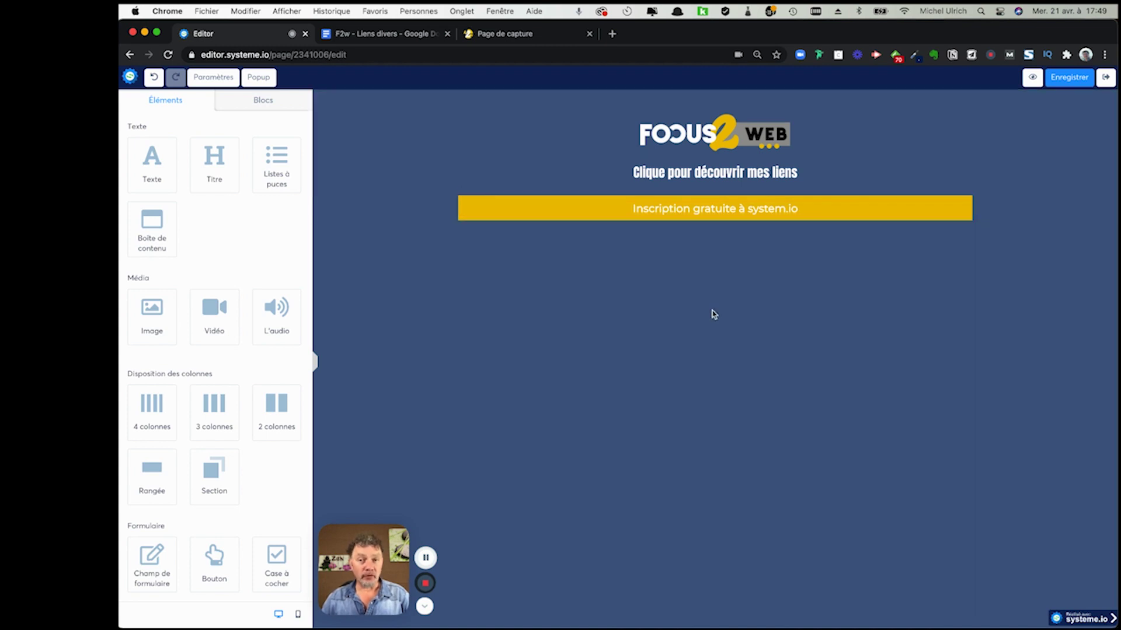
# - Compare with the published page, then duplicate the yellow Inscription row
pyautogui.hotkey('ctrl', 'Right')
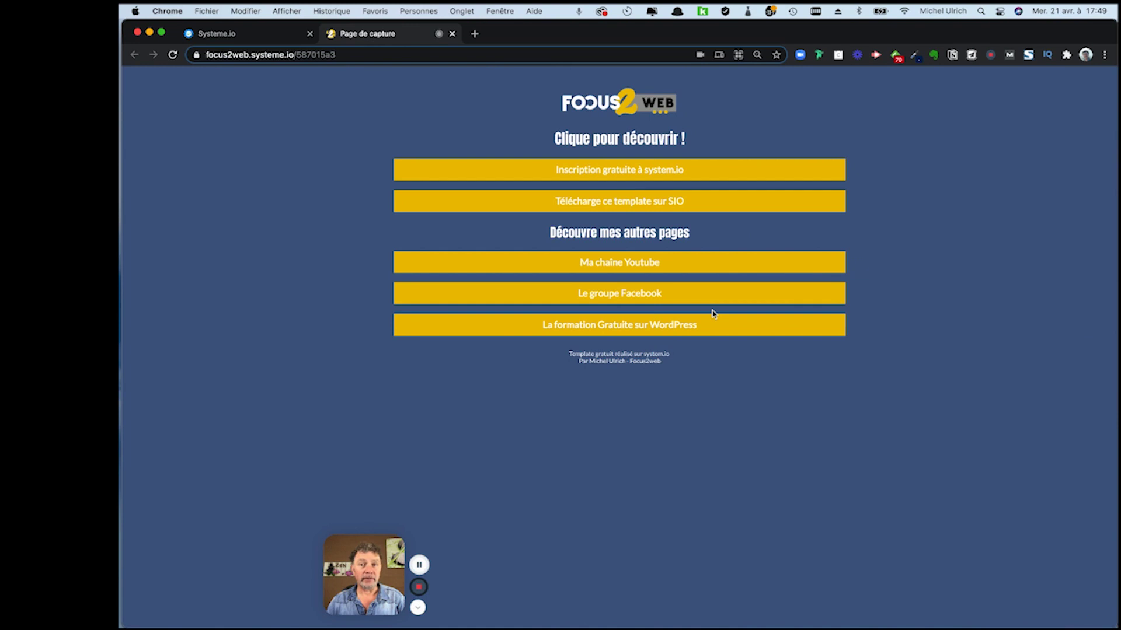
pyautogui.hotkey('ctrl', 'Left')
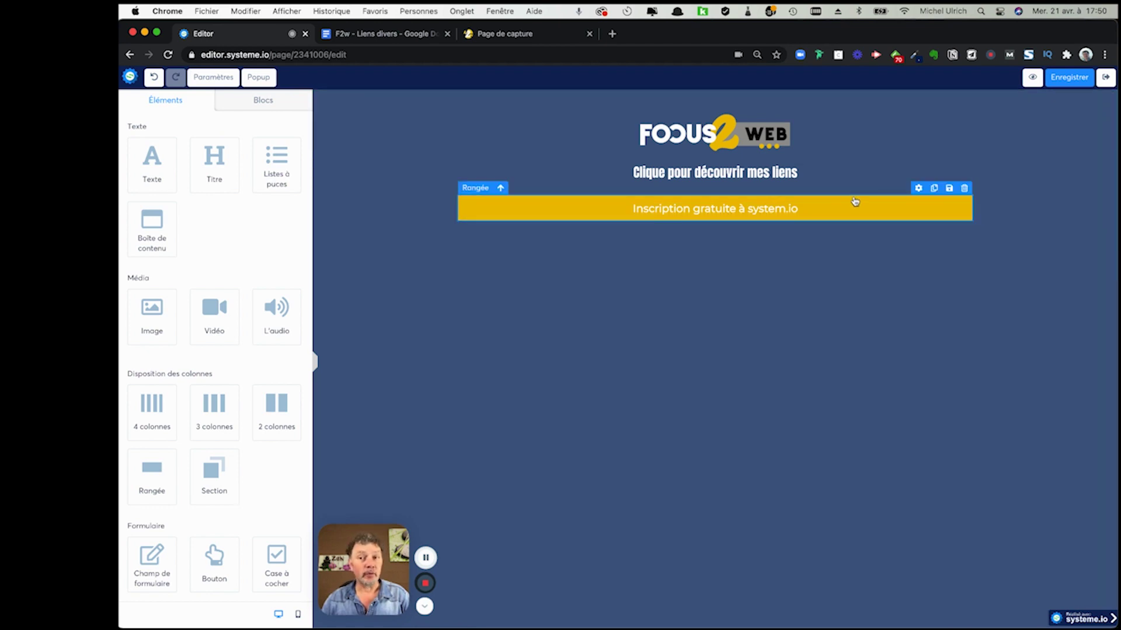
pyautogui.click(934, 188)
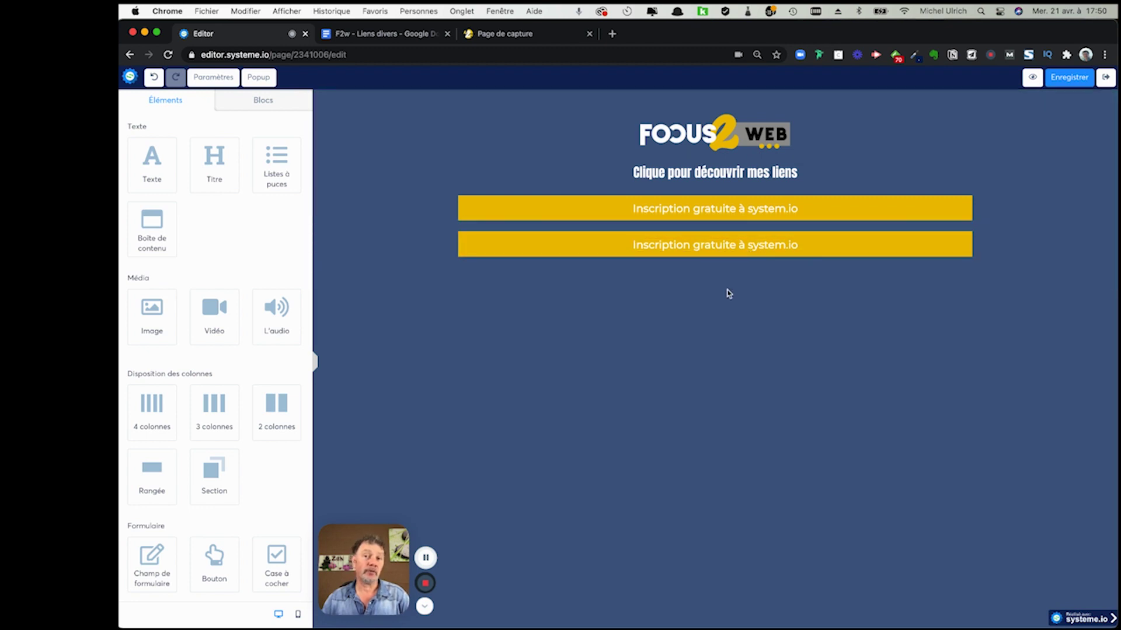
pyautogui.click(725, 247)
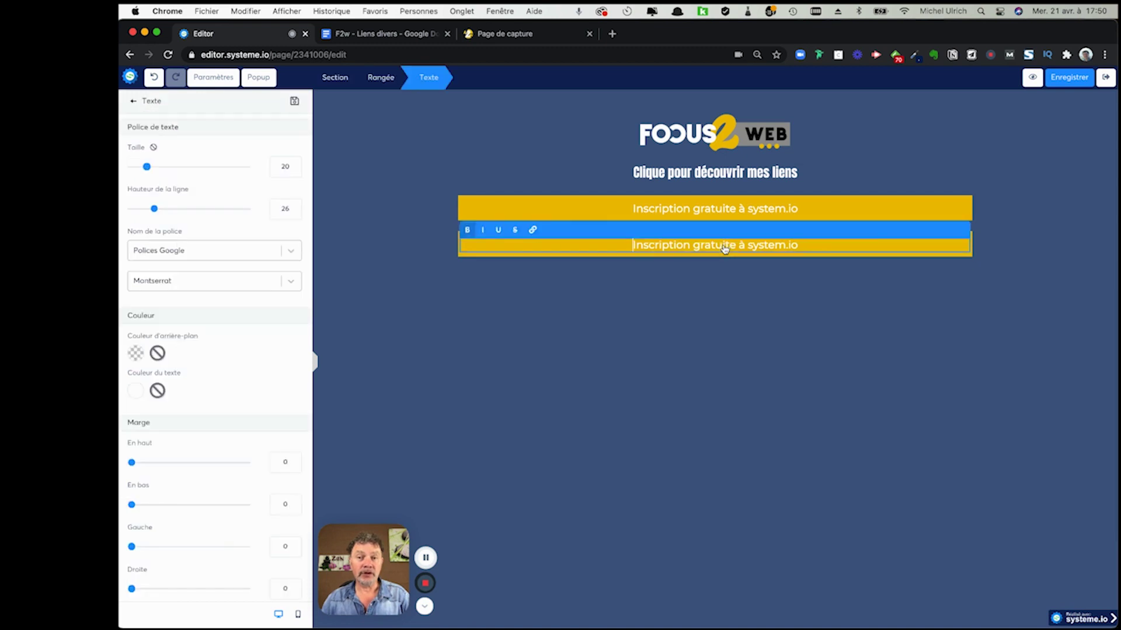
# - Copy the label 'Télécharge ce template sur SIO' from the published link page
pyautogui.click(761, 249)
pyautogui.tripleClick(799, 247)
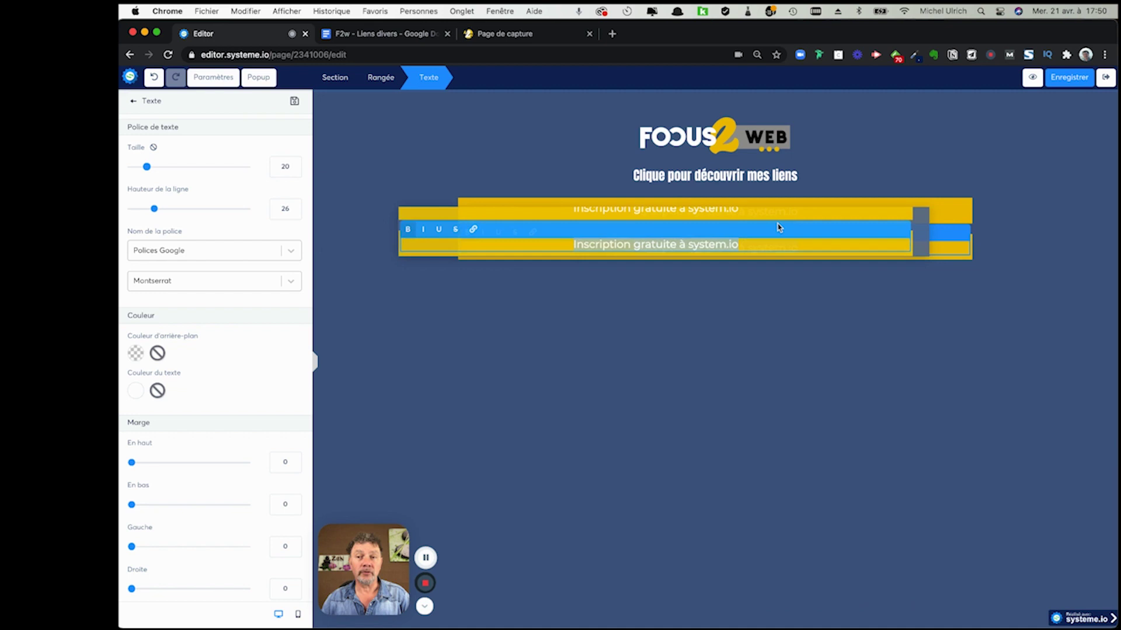
pyautogui.click(773, 245)
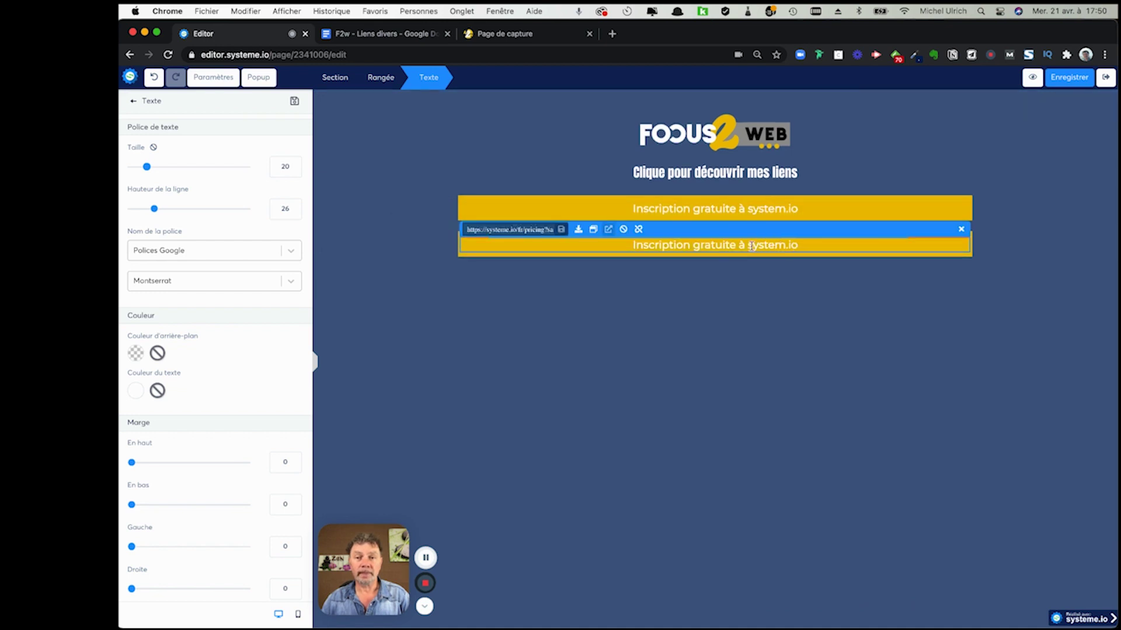
pyautogui.click(639, 250)
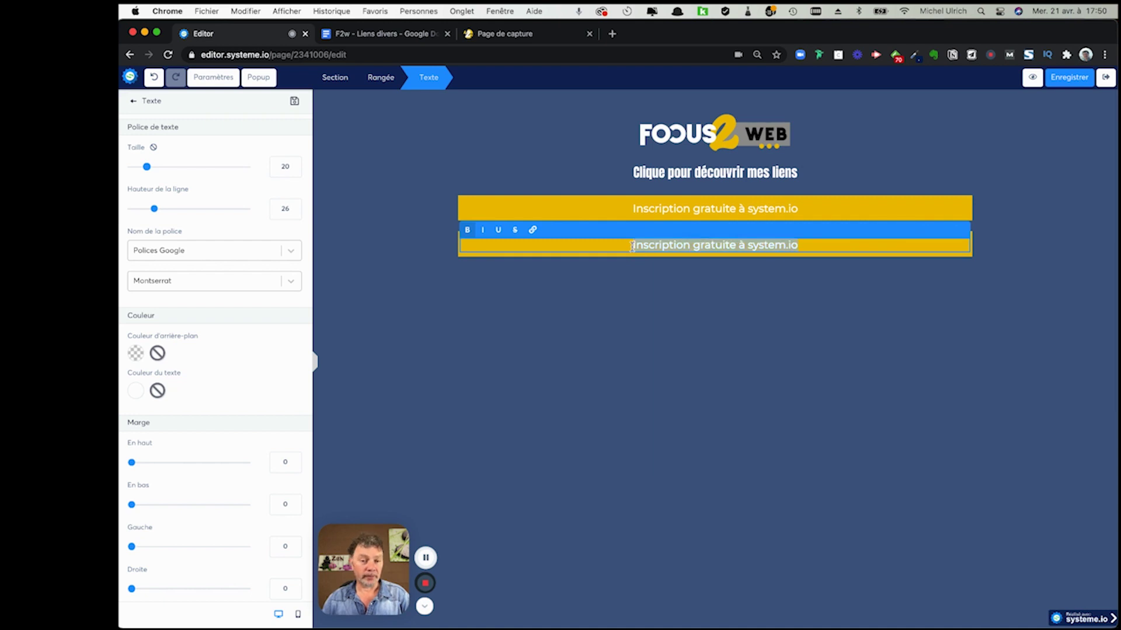
pyautogui.hotkey('ctrl', 'Right')
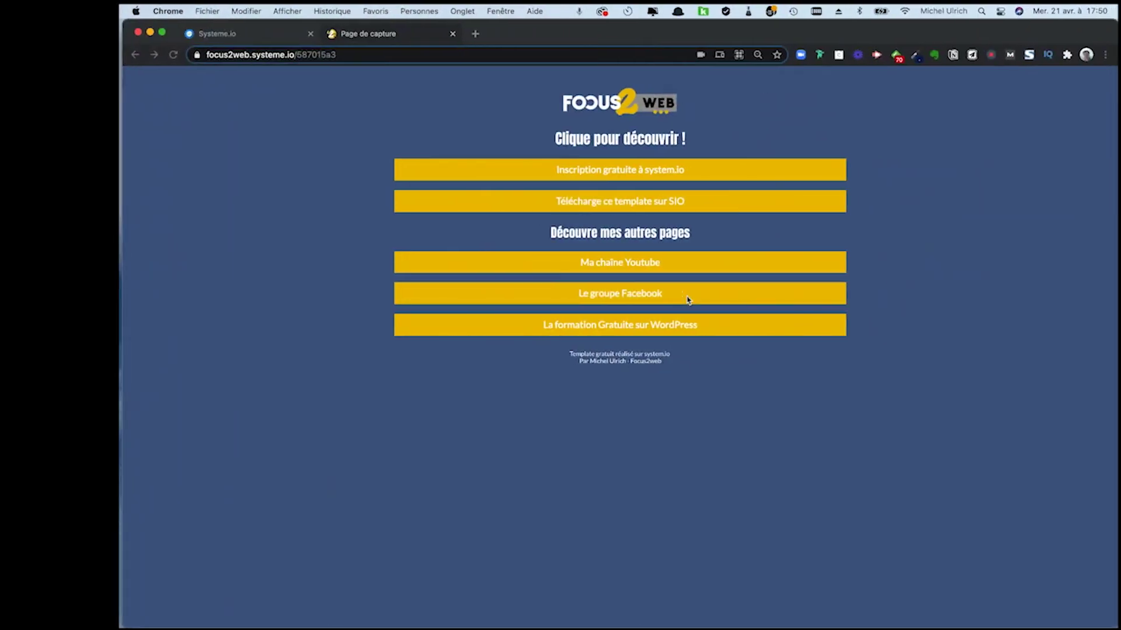
pyautogui.moveTo(702, 202); pyautogui.dragTo(555, 200)
pyautogui.press('super+c')
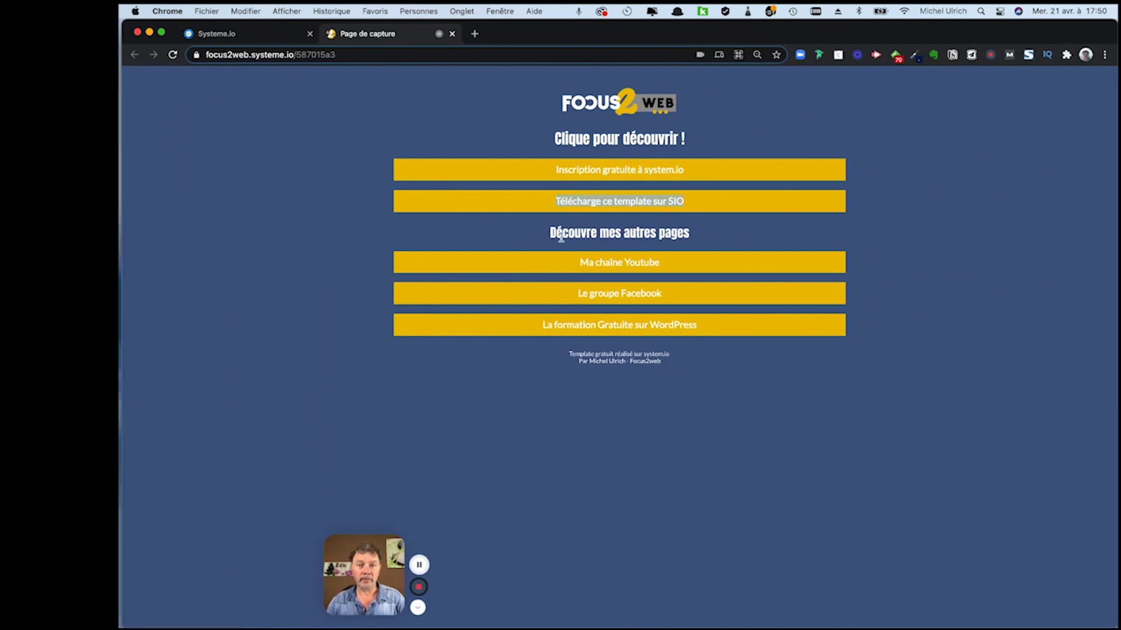
pyautogui.hotkey('ctrl', 'Left')
# - Replace the second row's label with 'Télécharge ce template sur SIO'
pyautogui.click(675, 244)
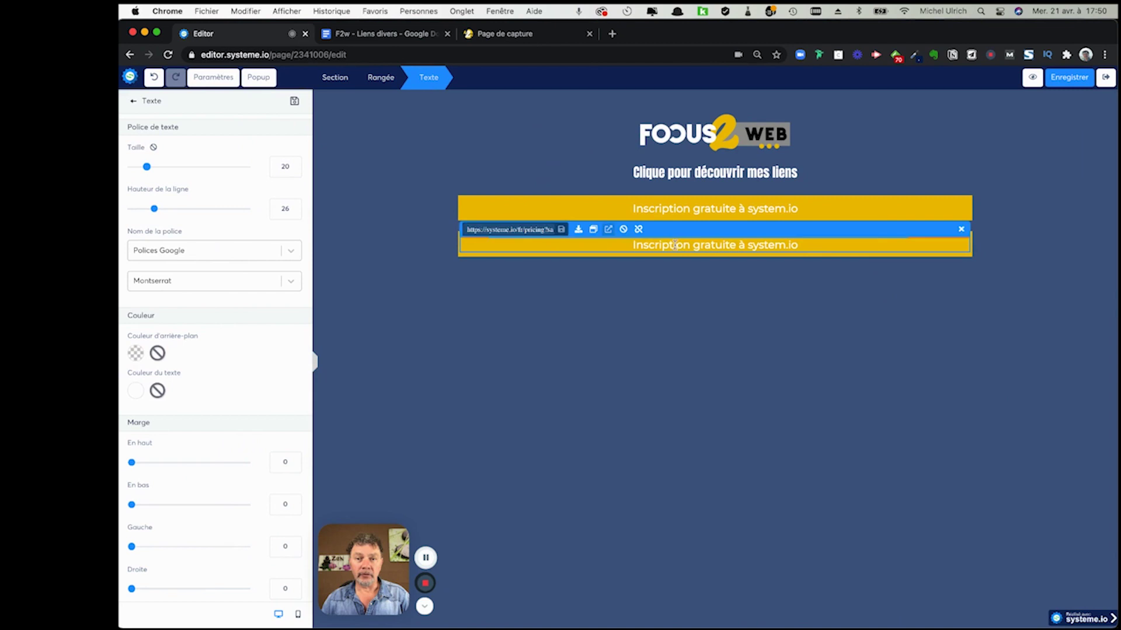
pyautogui.click(675, 247)
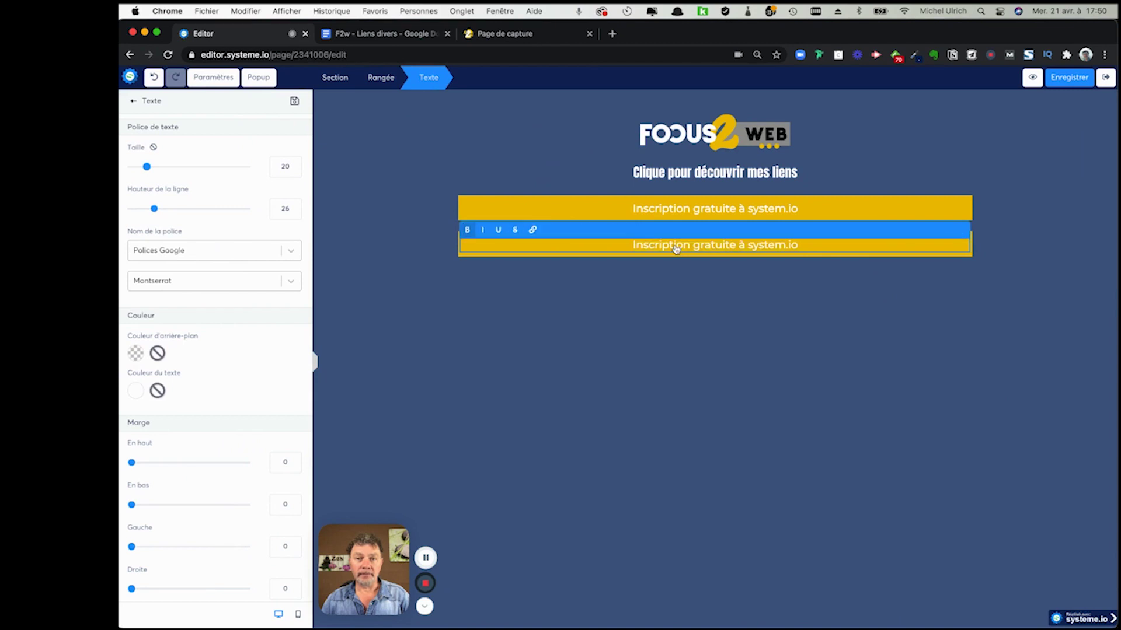
pyautogui.tripleClick(675, 248)
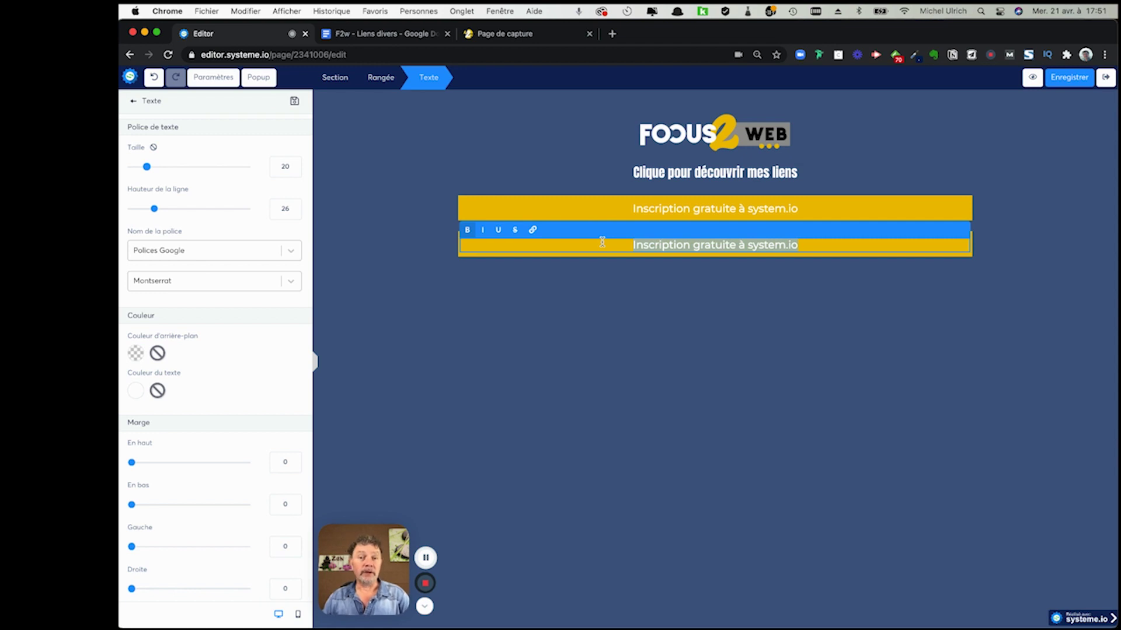
pyautogui.press('super+v')
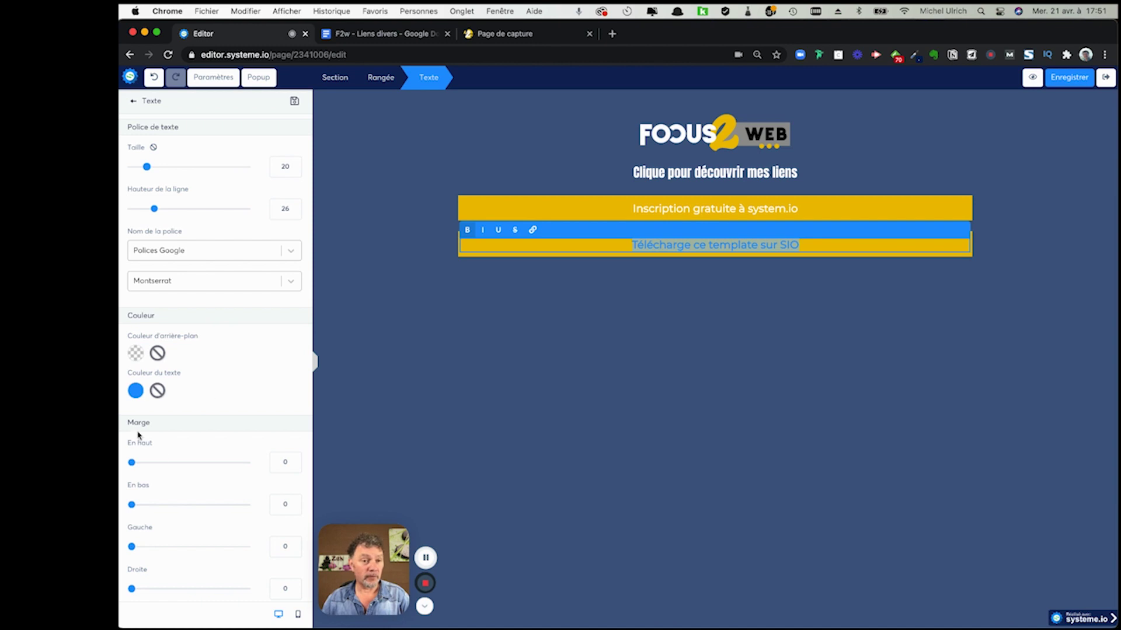
# - Make the new label white and compare with the published page
pyautogui.click(140, 393)
pyautogui.click(282, 491)
pyautogui.click(903, 352)
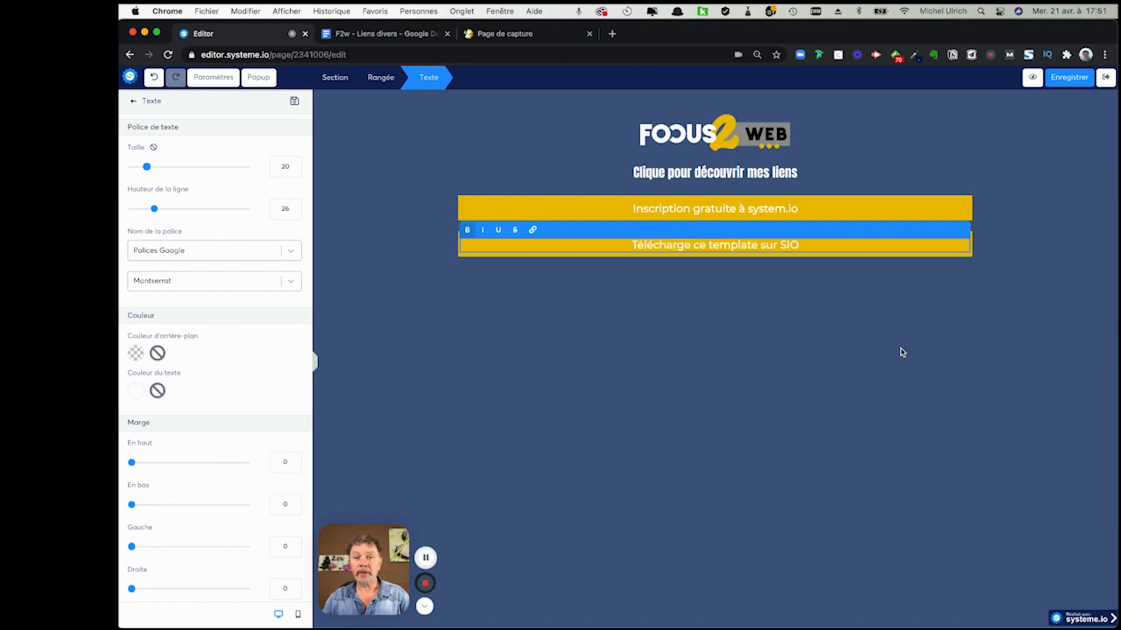
pyautogui.click(1011, 293)
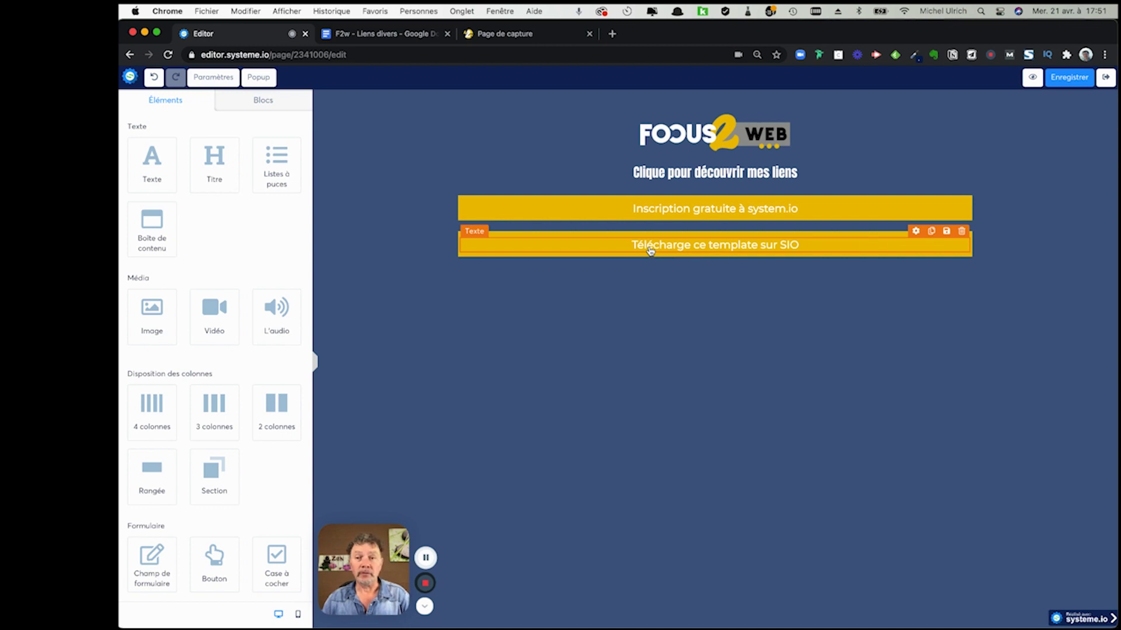
pyautogui.hotkey('ctrl', 'Right')
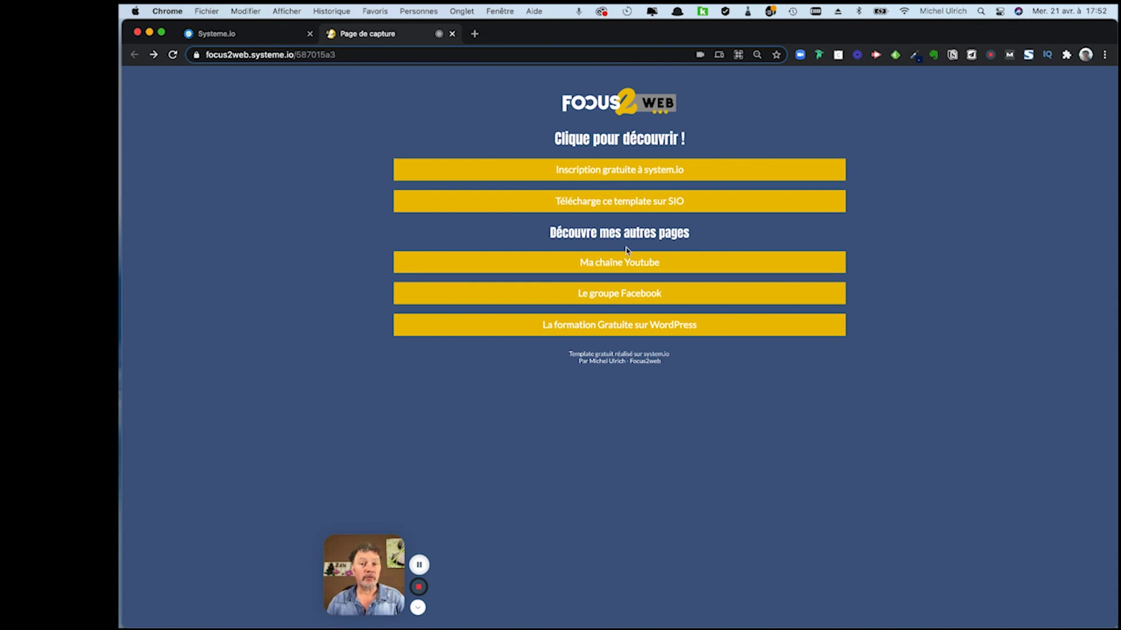
# - Duplicate the title heading and move the copy below the yellow buttons
pyautogui.hotkey('ctrl', 'Left')
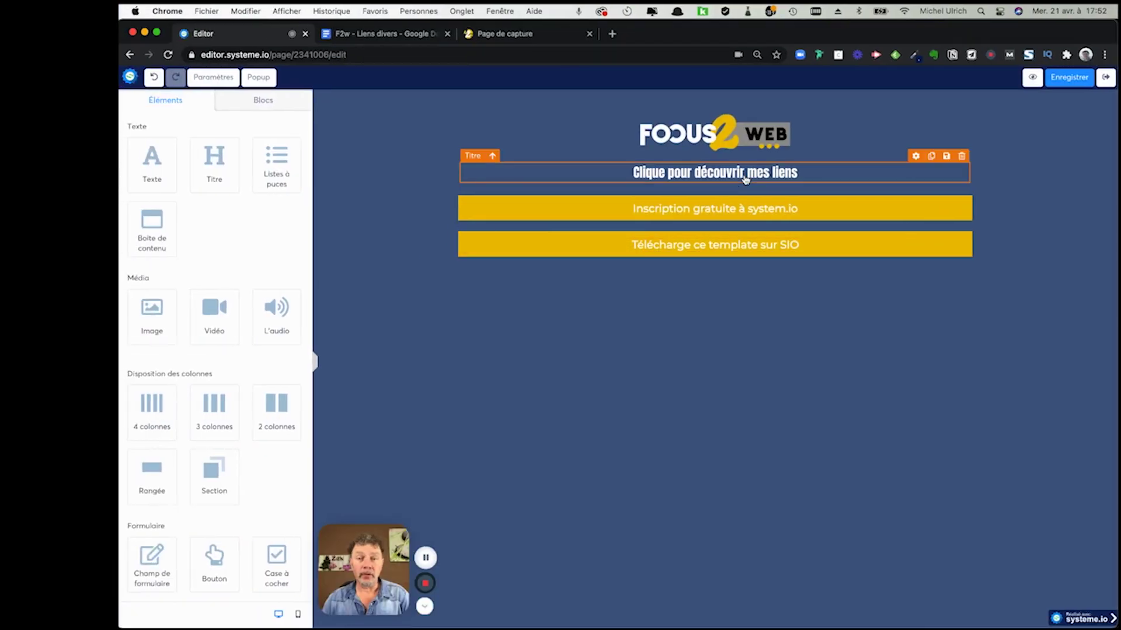
pyautogui.press('super+z')
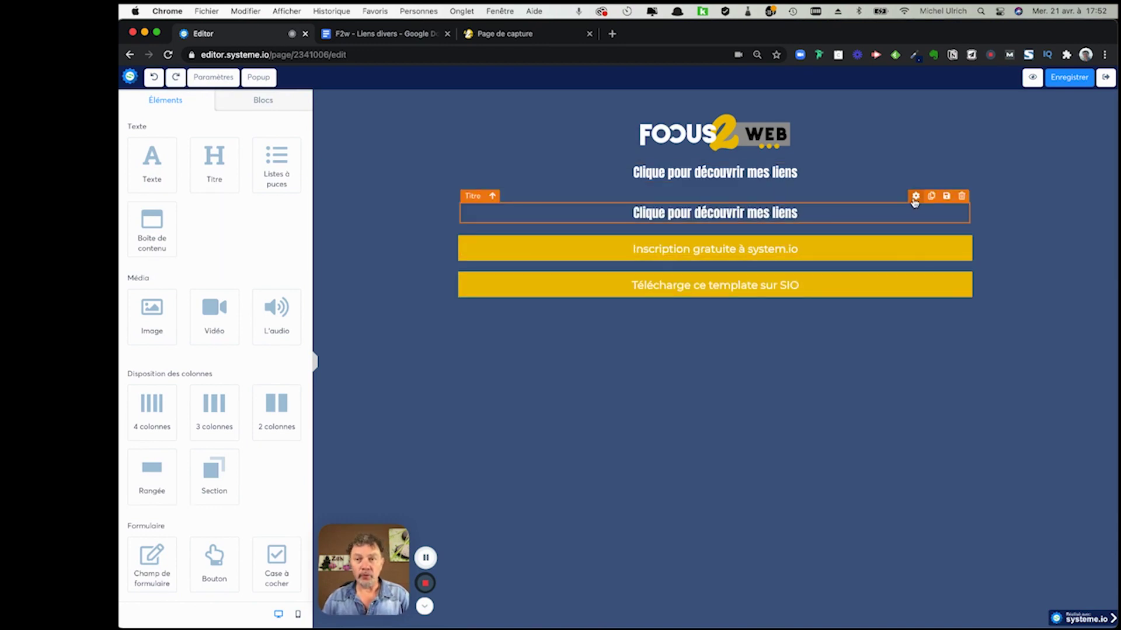
pyautogui.moveTo(916, 208); pyautogui.dragTo(923, 302)
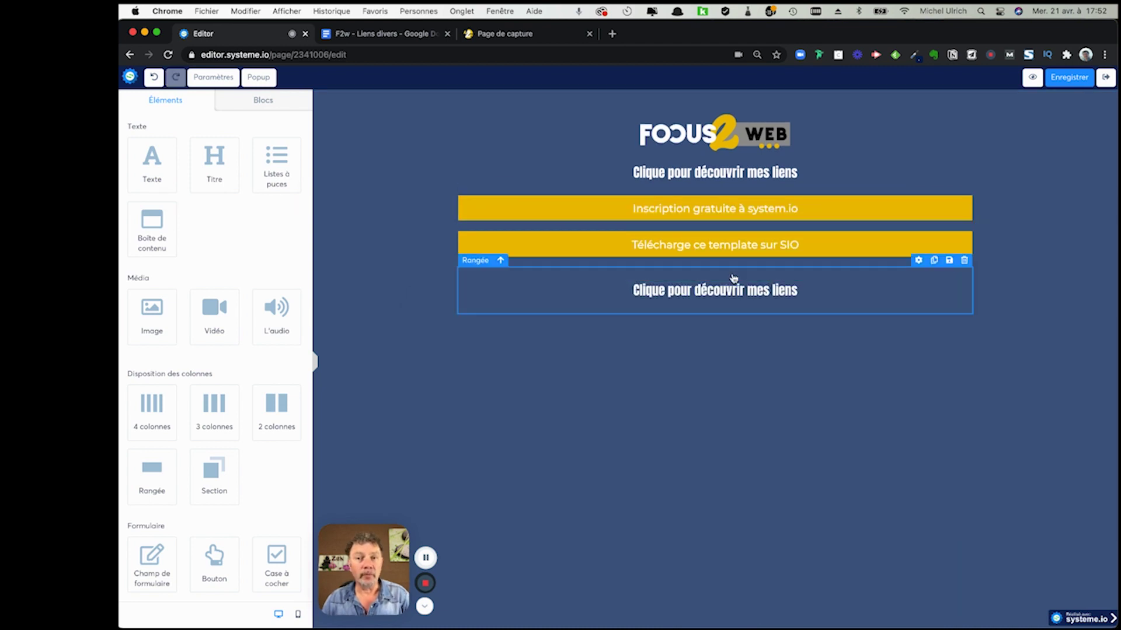
# - Retype the copied heading as 'Découvrez mes autres liens' and duplicate the Télécharge row
pyautogui.click(744, 294)
pyautogui.tripleClick(772, 292)
pyautogui.write('Déc')
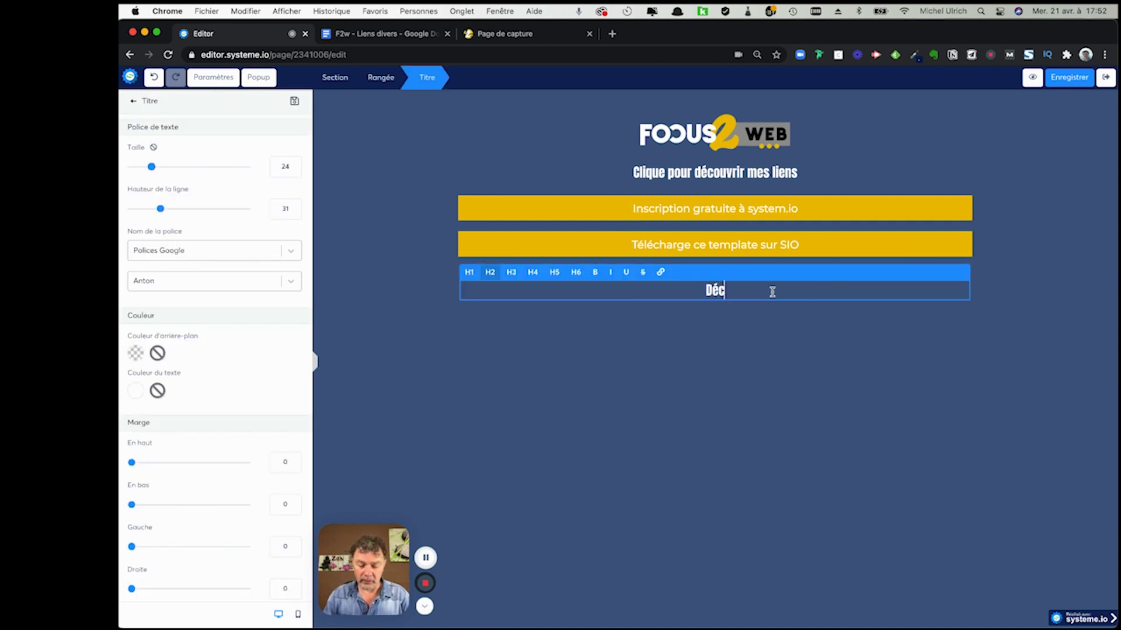
pyautogui.write('v')
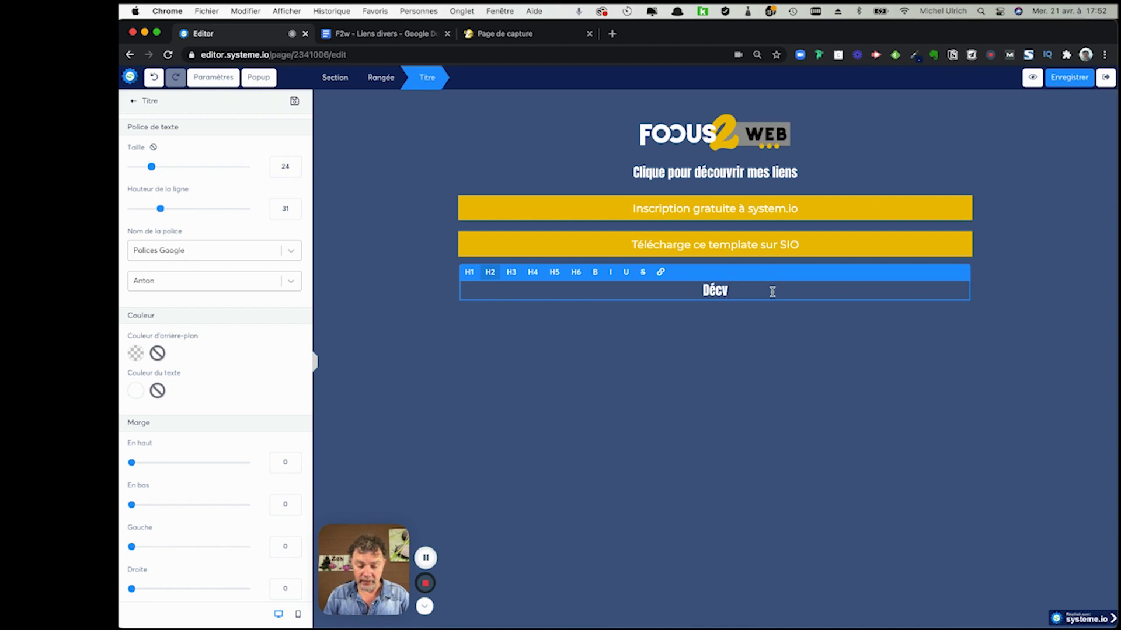
pyautogui.press('BackSpace')
pyautogui.write('ouvrez mes autres liens')
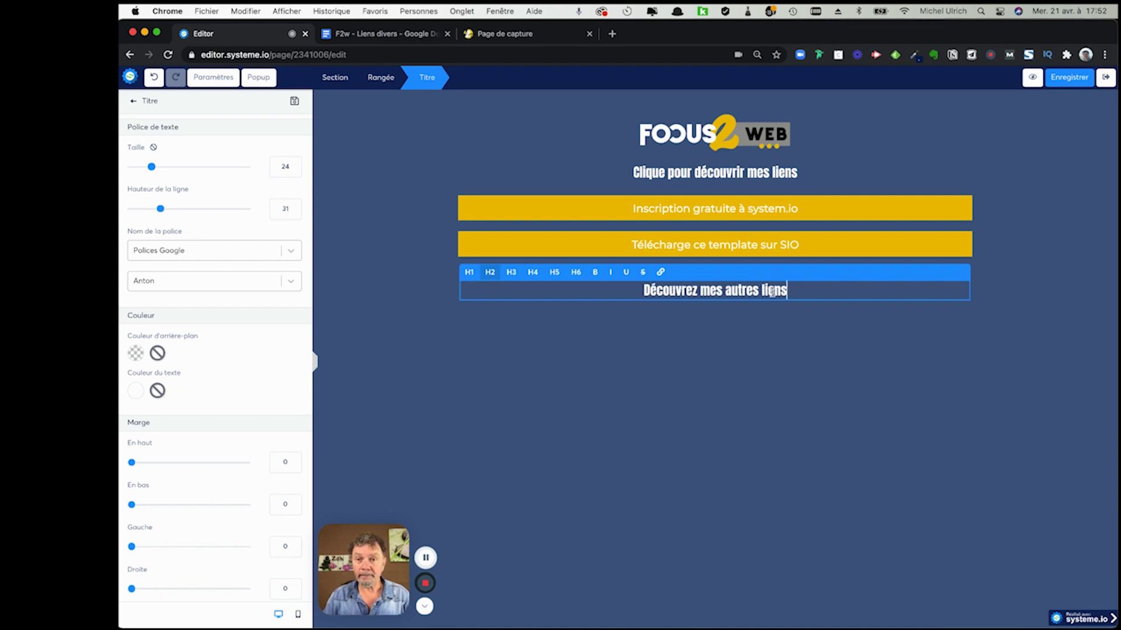
pyautogui.click(860, 335)
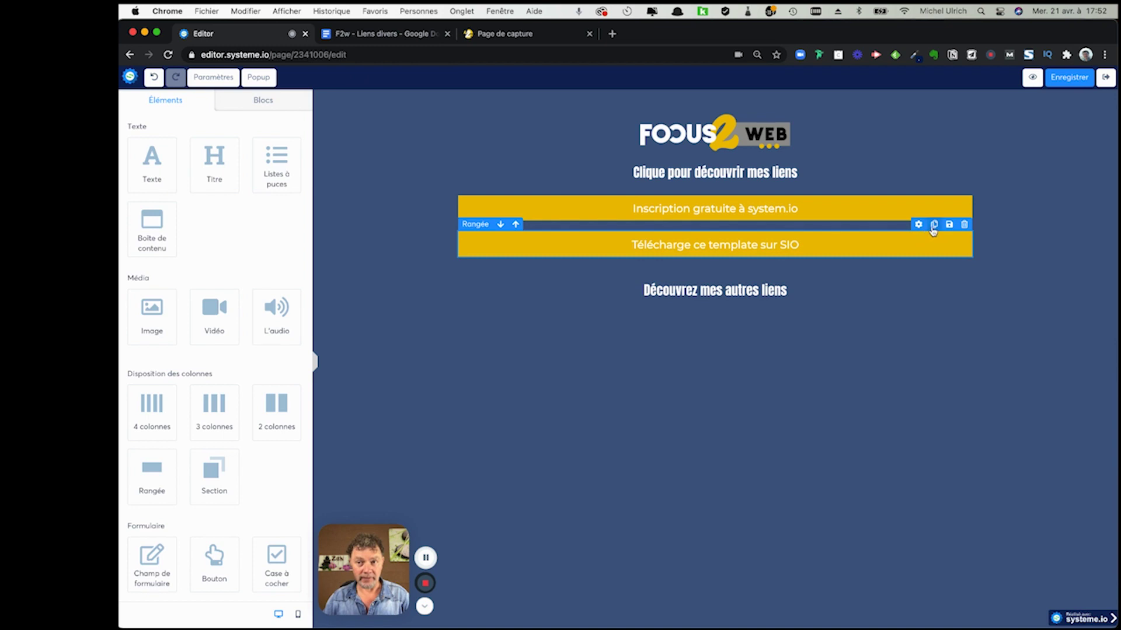
pyautogui.click(933, 225)
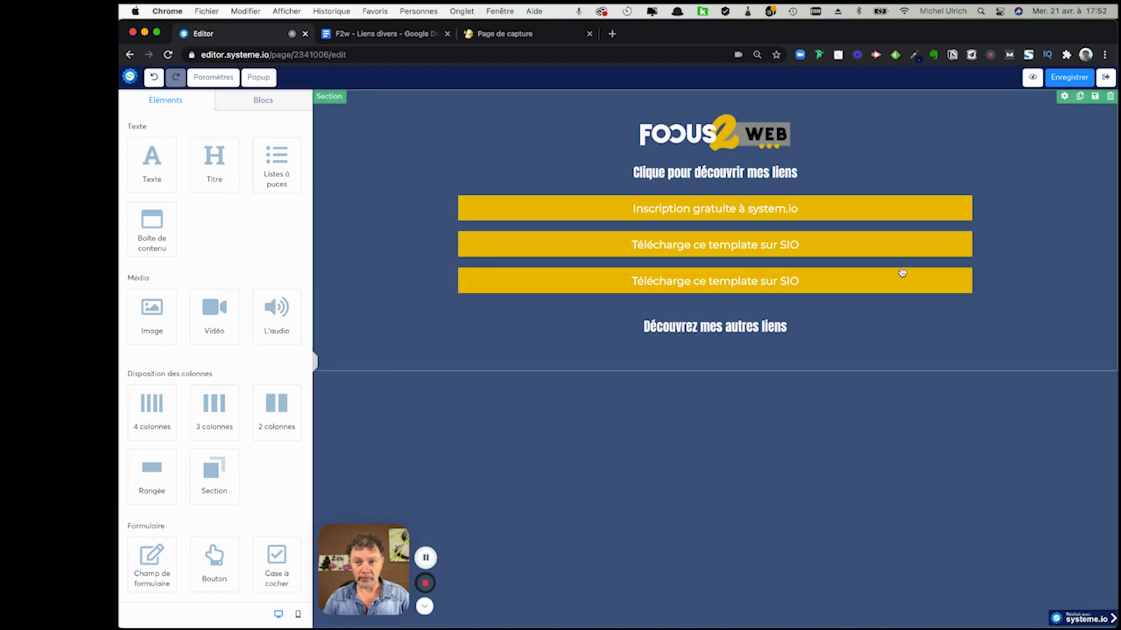
# - Move the duplicated yellow row under 'Découvrez mes autres liens' and relabel it 'Ma chaîne Youtube'
pyautogui.moveTo(938, 269)
pyautogui.moveTo(934, 265); pyautogui.dragTo(930, 335)
pyautogui.moveTo(801, 325); pyautogui.dragTo(625, 328)
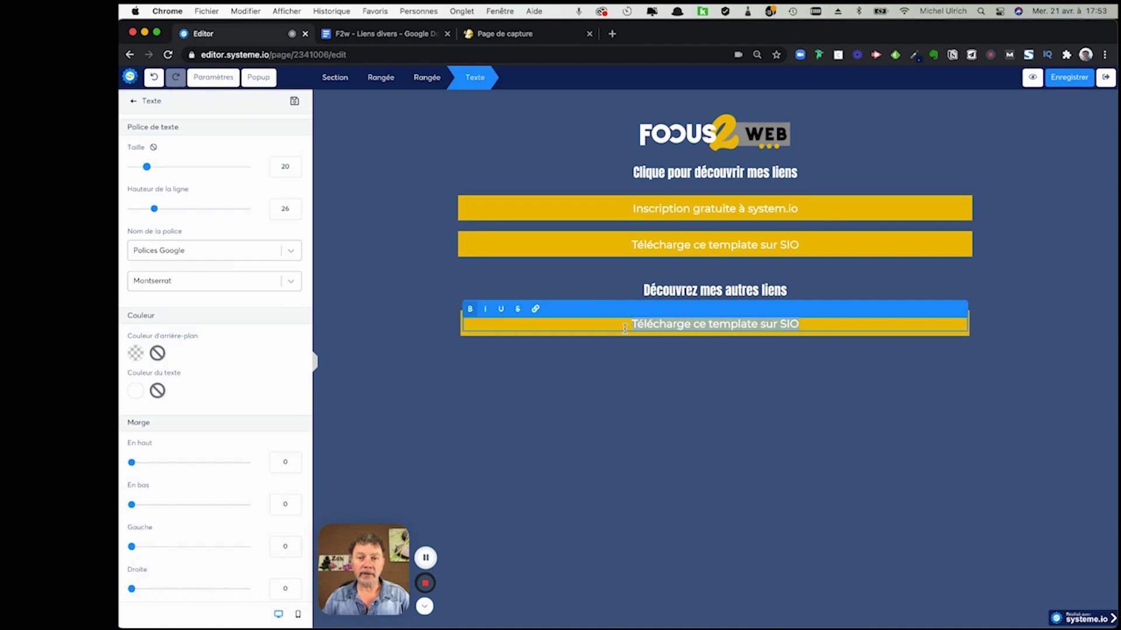
pyautogui.write('Ma ch')
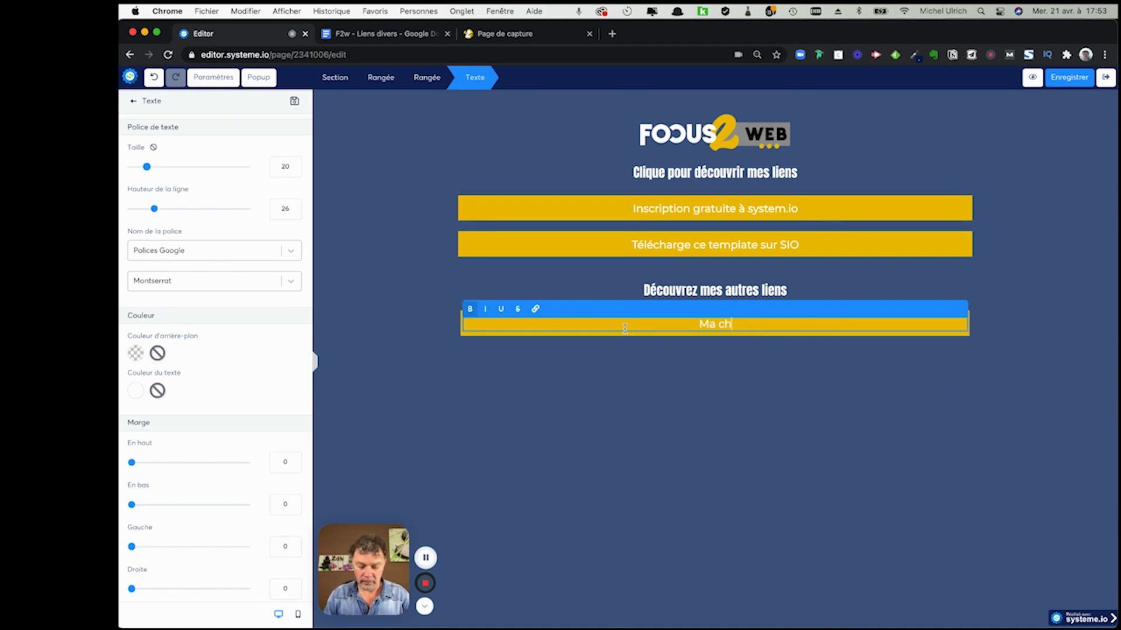
pyautogui.write('aîne Youtube')
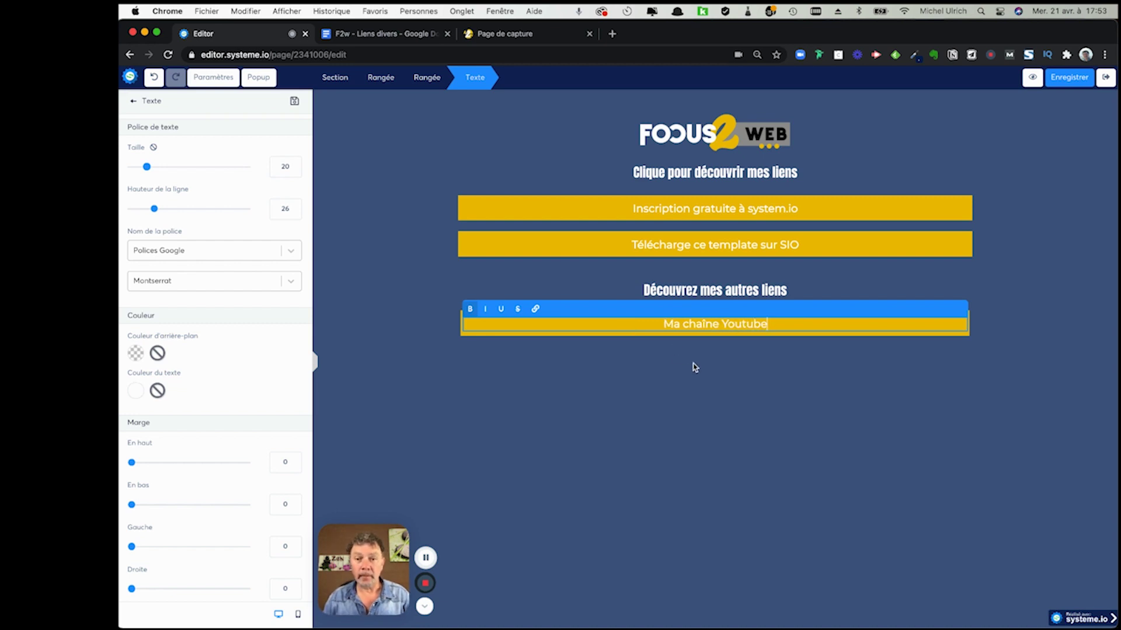
pyautogui.click(694, 368)
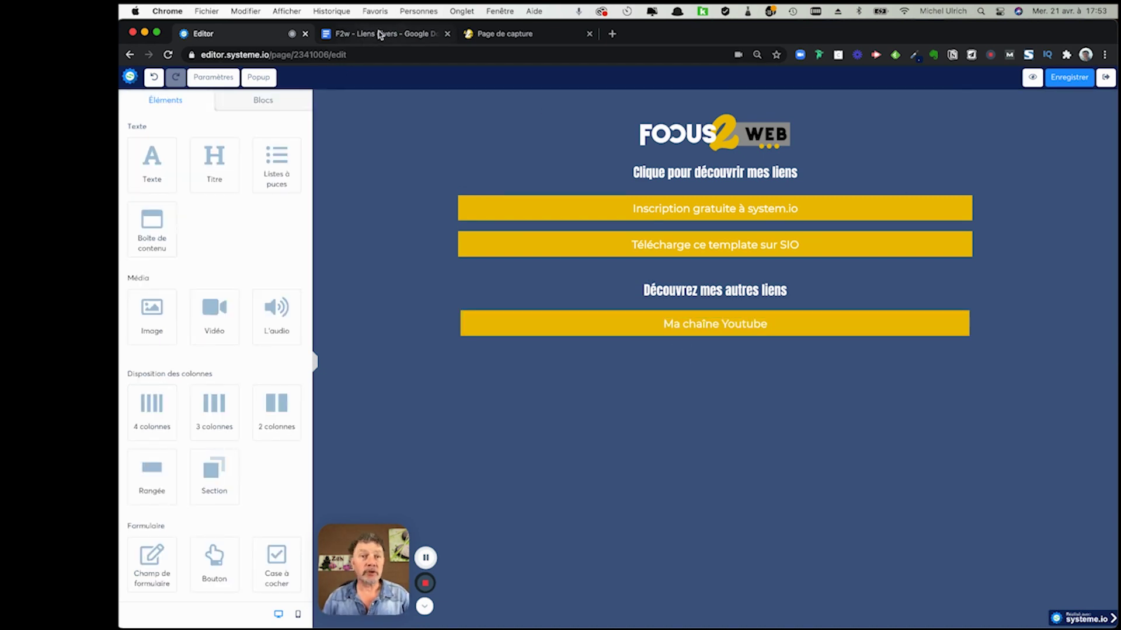
# - Copy the YouTube link from the F2w - Liens divers notes document
pyautogui.click(381, 36)
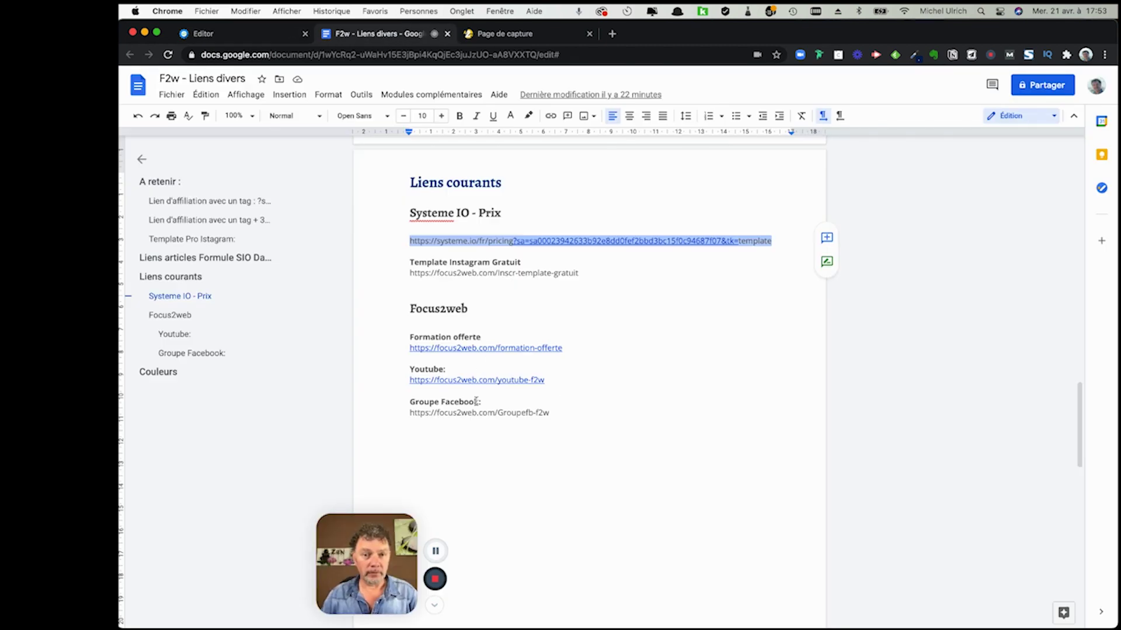
pyautogui.moveTo(559, 383); pyautogui.dragTo(384, 384)
pyautogui.press('super+c')
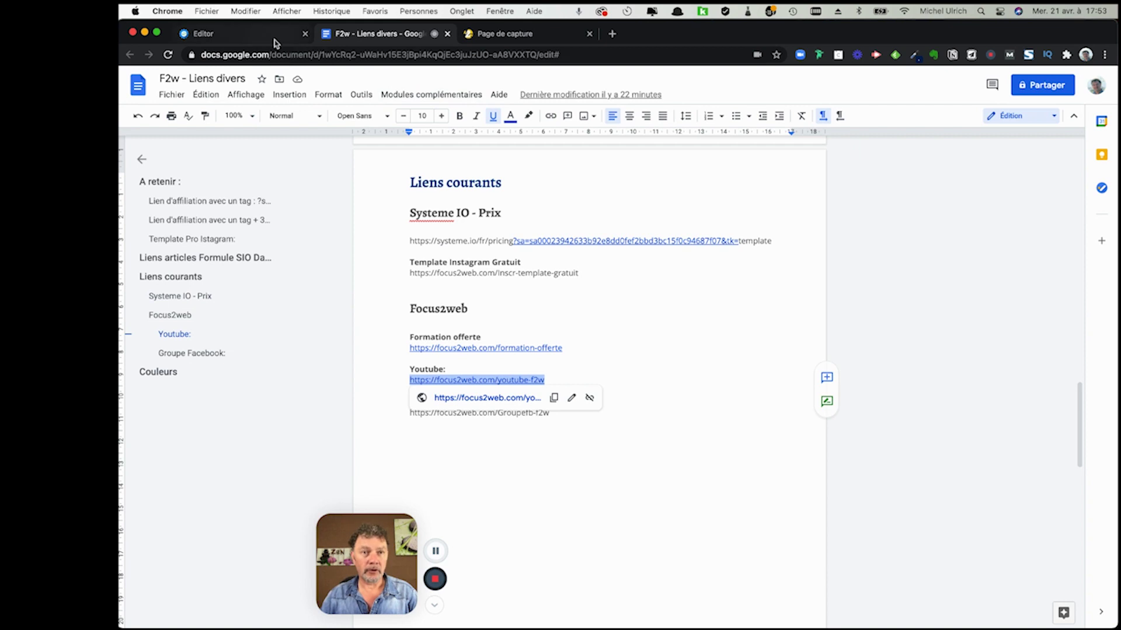
pyautogui.click(274, 40)
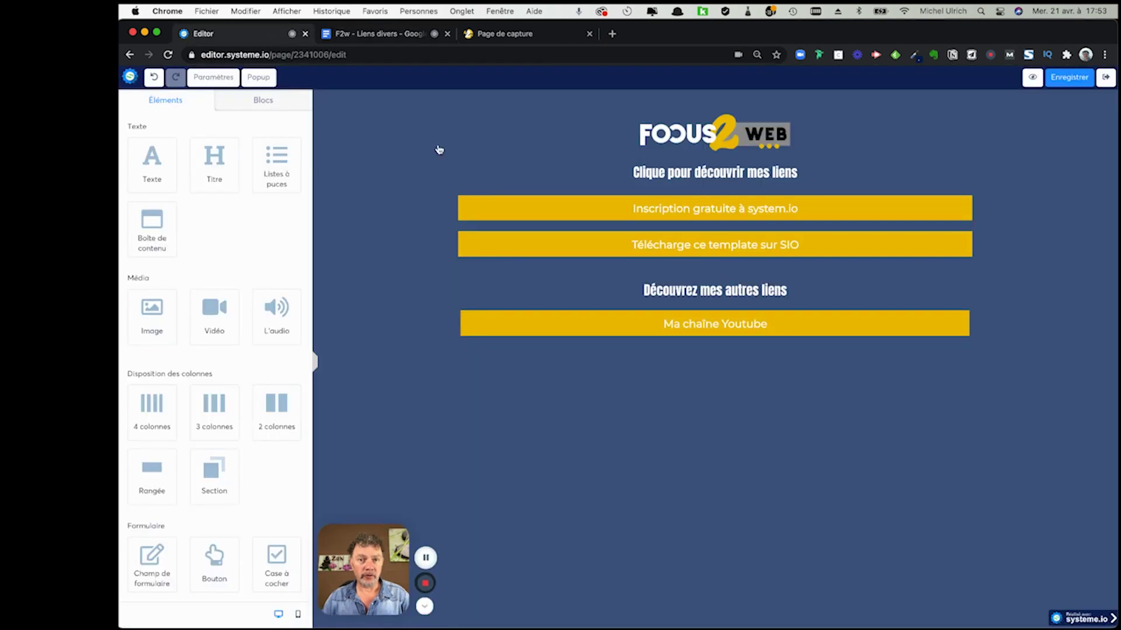
# - Link the 'Ma chaîne Youtube' button text to the pasted YouTube address
pyautogui.click(751, 330)
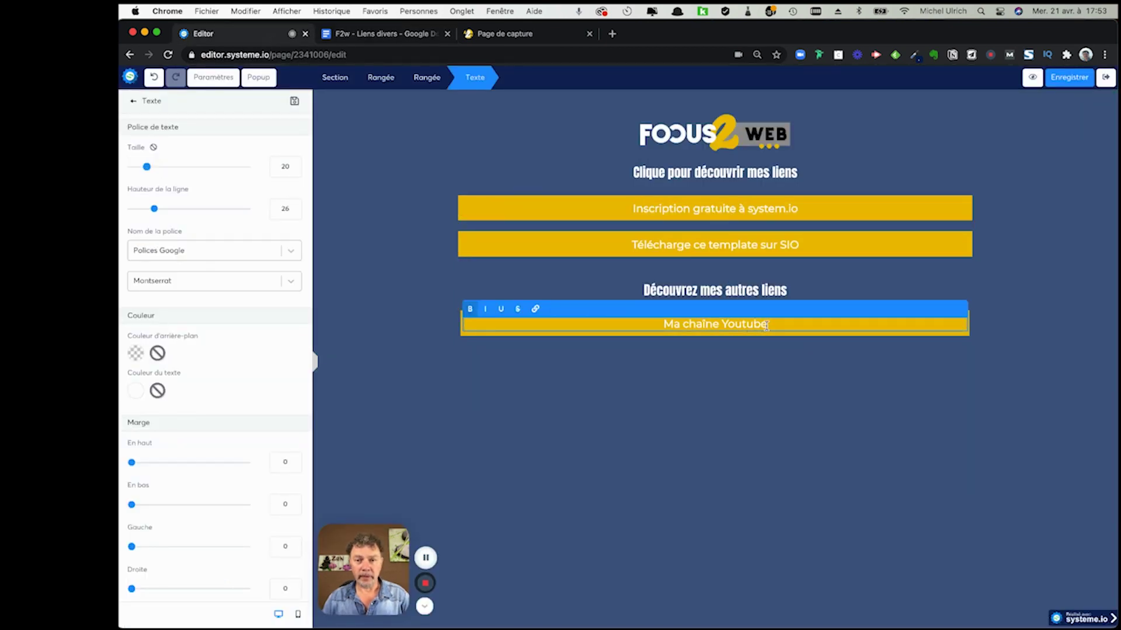
pyautogui.click(535, 309)
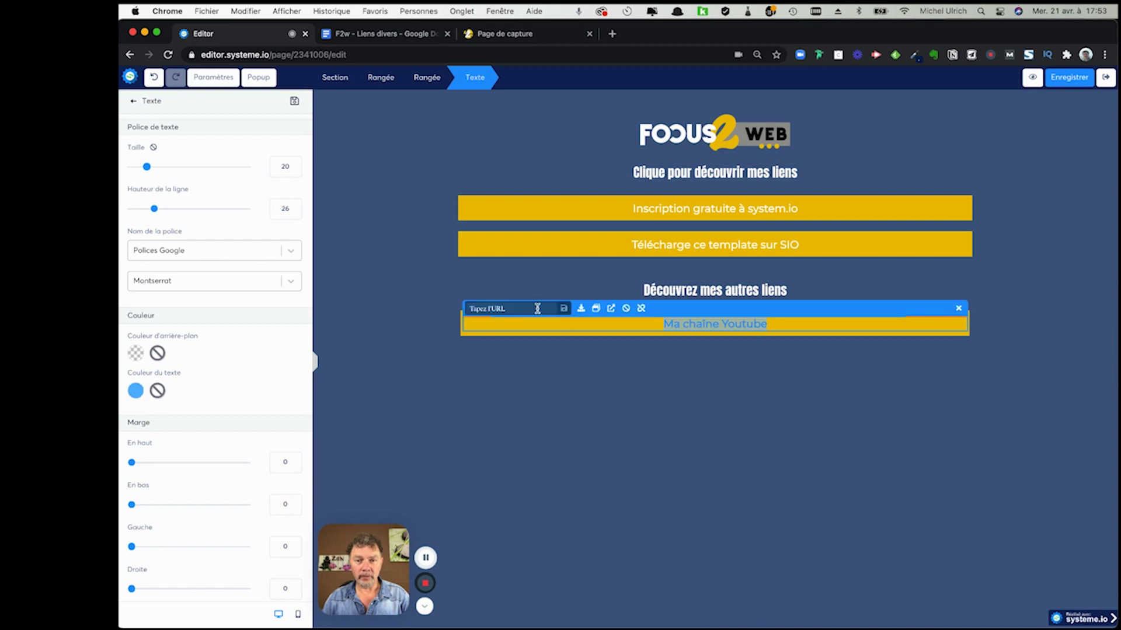
pyautogui.press('super+v')
pyautogui.press('Return')
pyautogui.click(1051, 384)
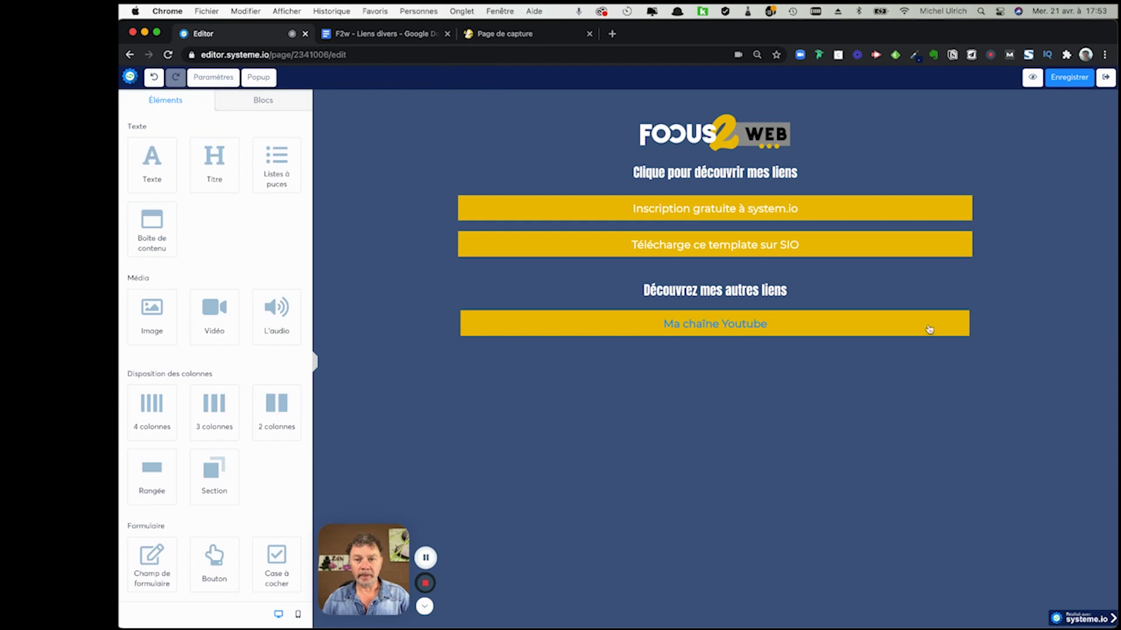
# - Make the 'Ma chaîne Youtube' text white and duplicate that row twice
pyautogui.tripleClick(772, 325)
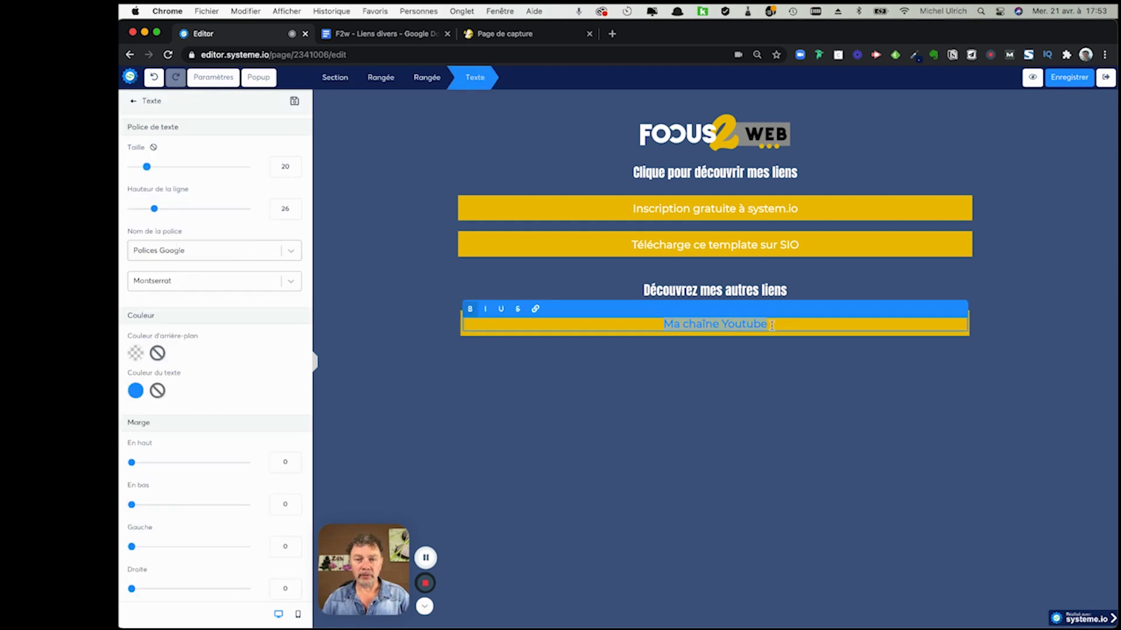
pyautogui.click(136, 391)
pyautogui.click(282, 490)
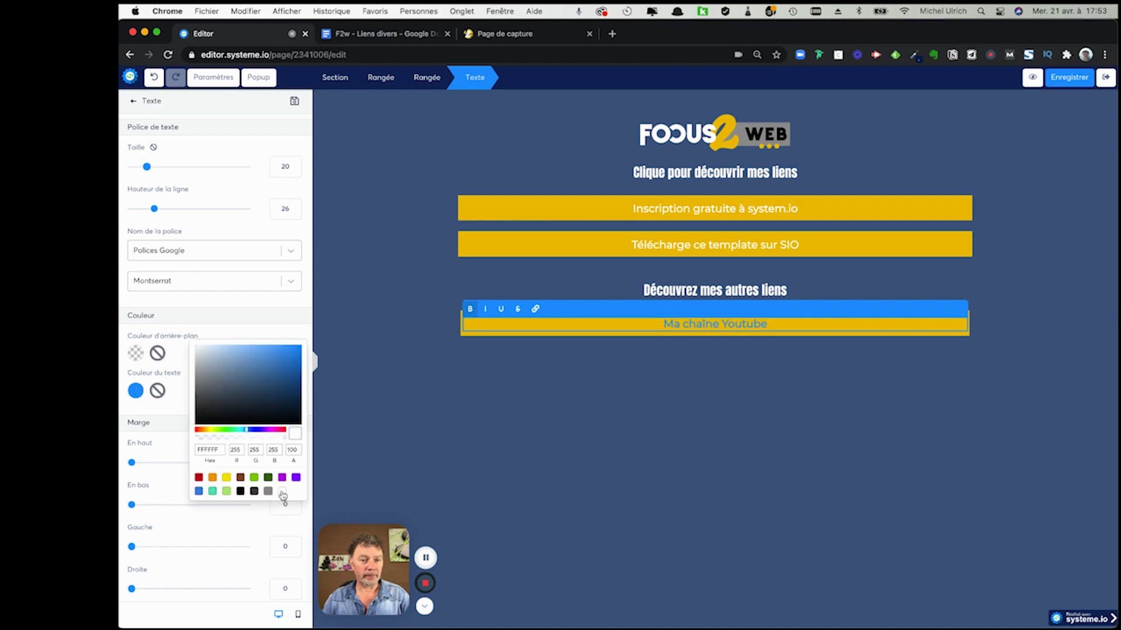
pyautogui.click(705, 382)
pyautogui.click(1013, 313)
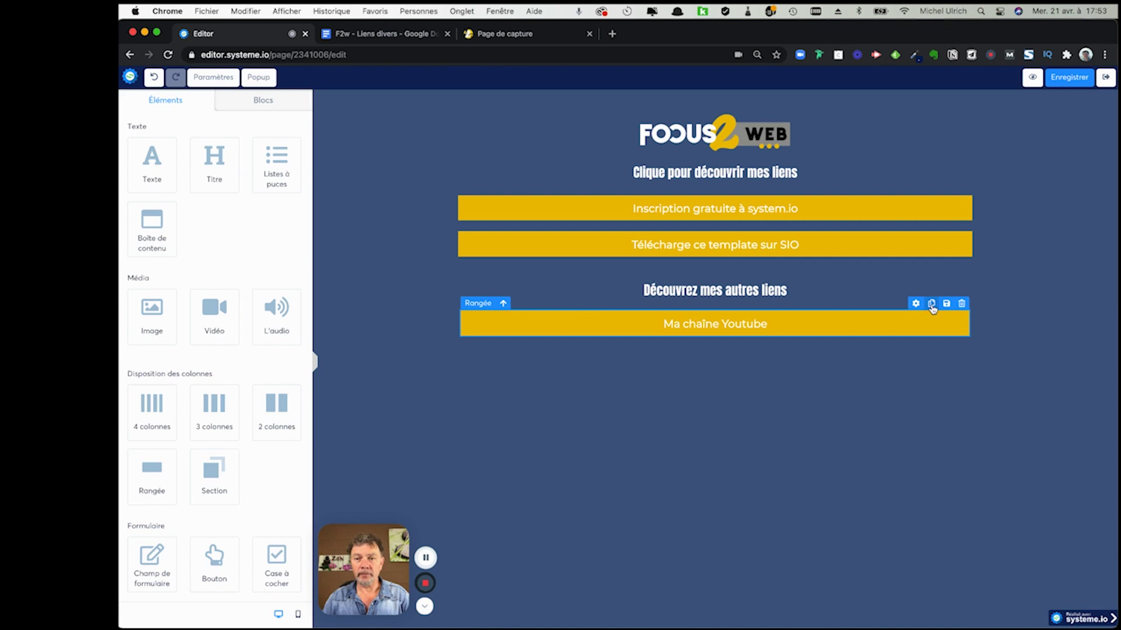
pyautogui.click(931, 305)
pyautogui.click(931, 304)
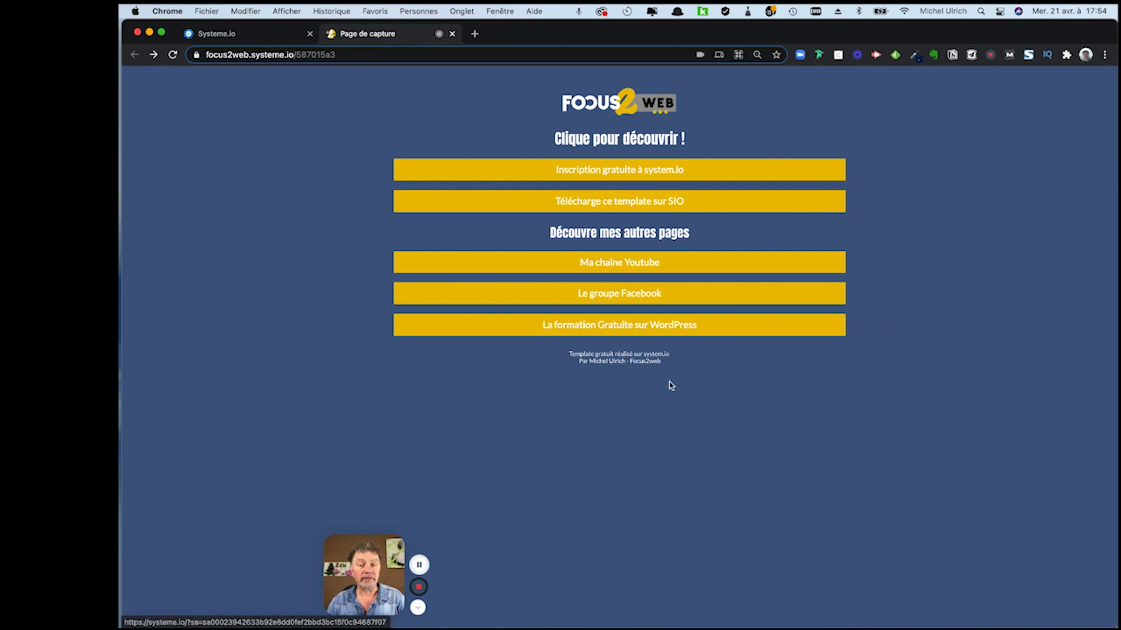
pyautogui.hotkey('ctrl', 'Left')
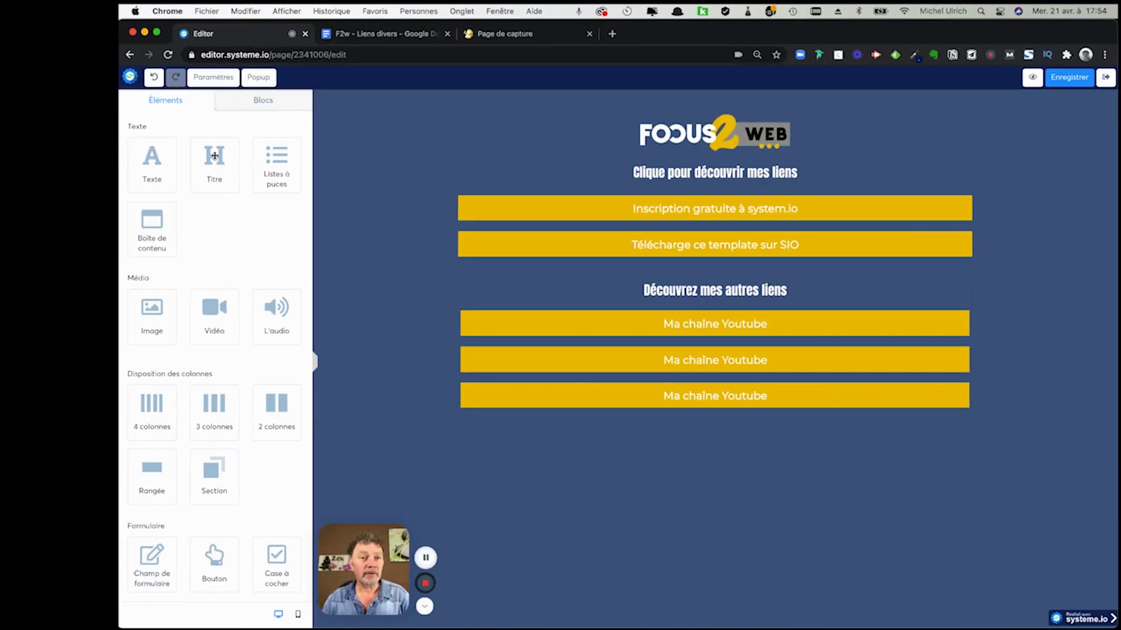
pyautogui.moveTo(151, 162); pyautogui.dragTo(706, 421)
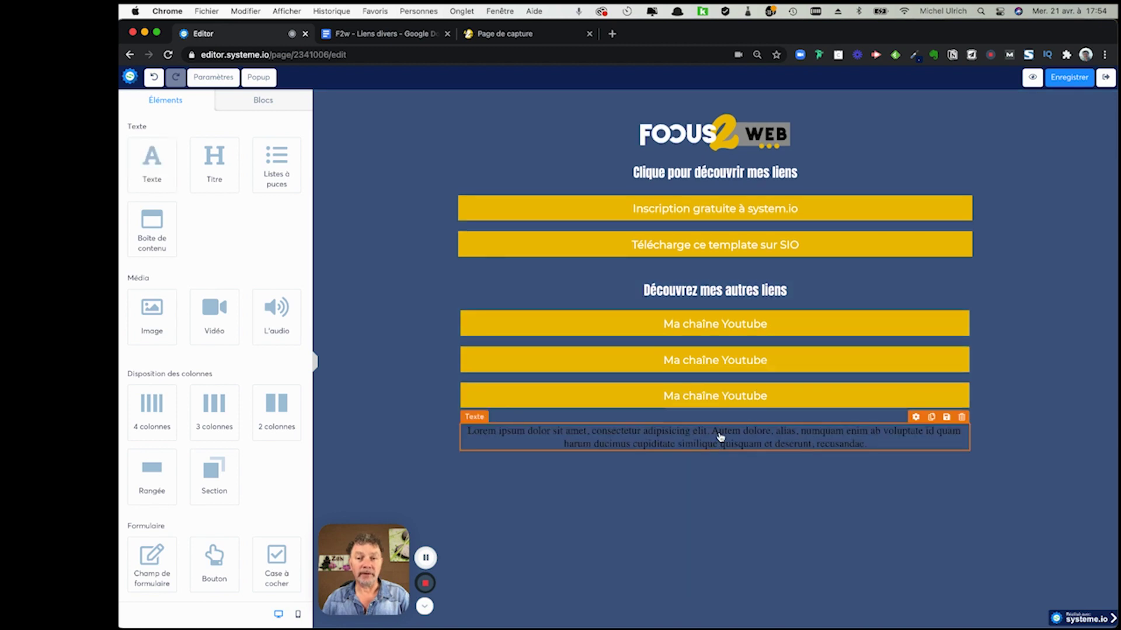
# - Replace the Lorem ipsum placeholder with the pasted 'Template gratuit réalisé sur system.io' credit footer
pyautogui.doubleClick(720, 434)
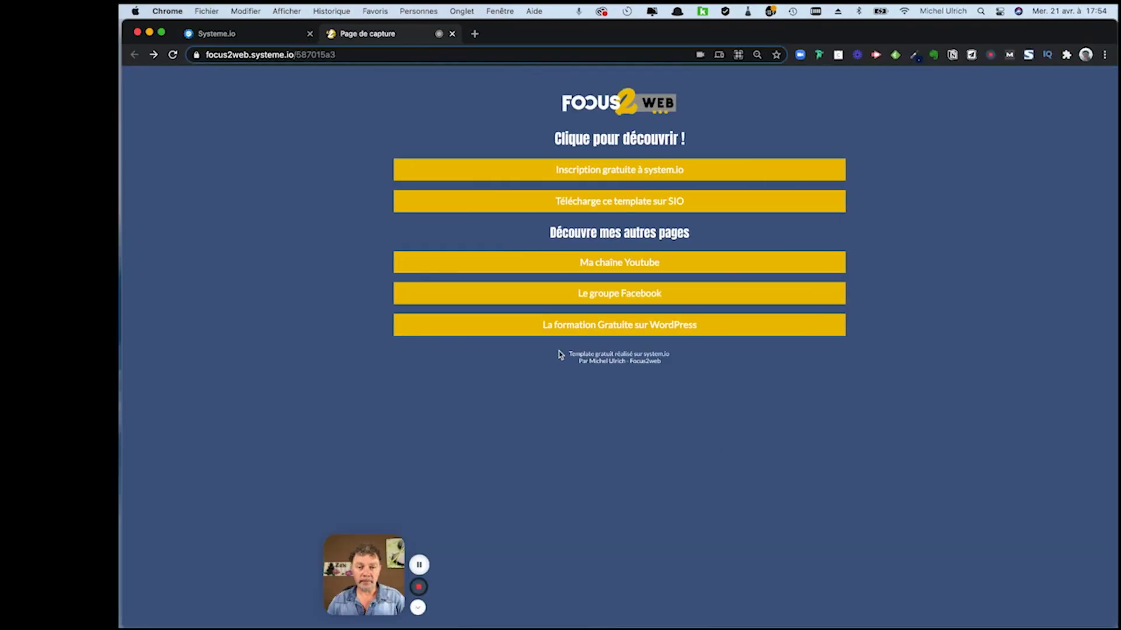
pyautogui.moveTo(559, 354); pyautogui.dragTo(671, 367)
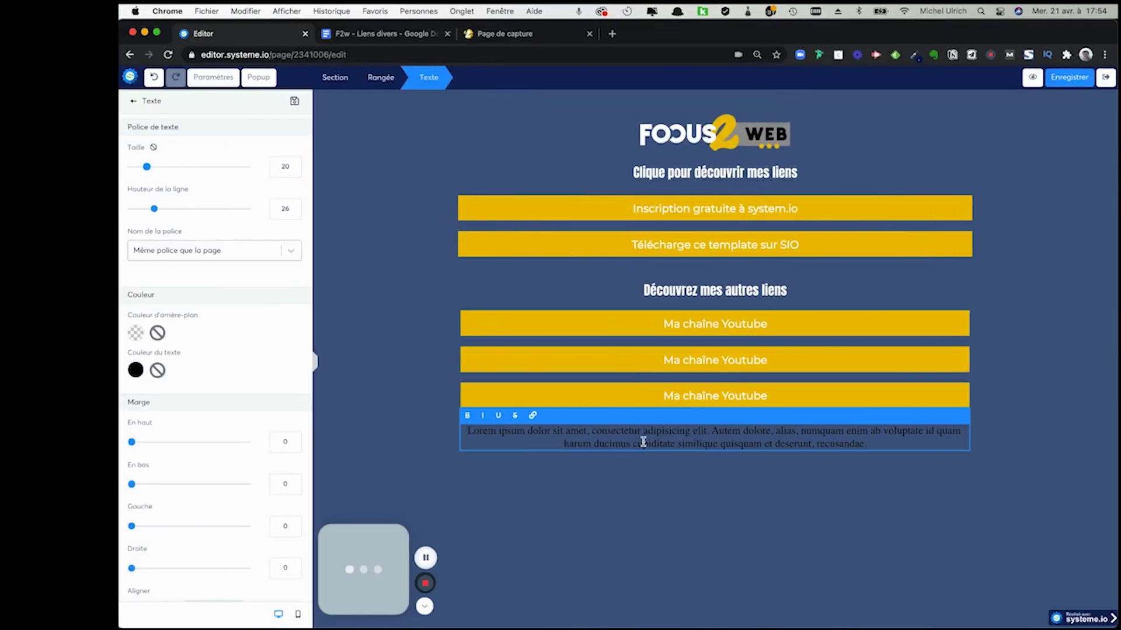
pyautogui.tripleClick(642, 441)
pyautogui.press('super+v')
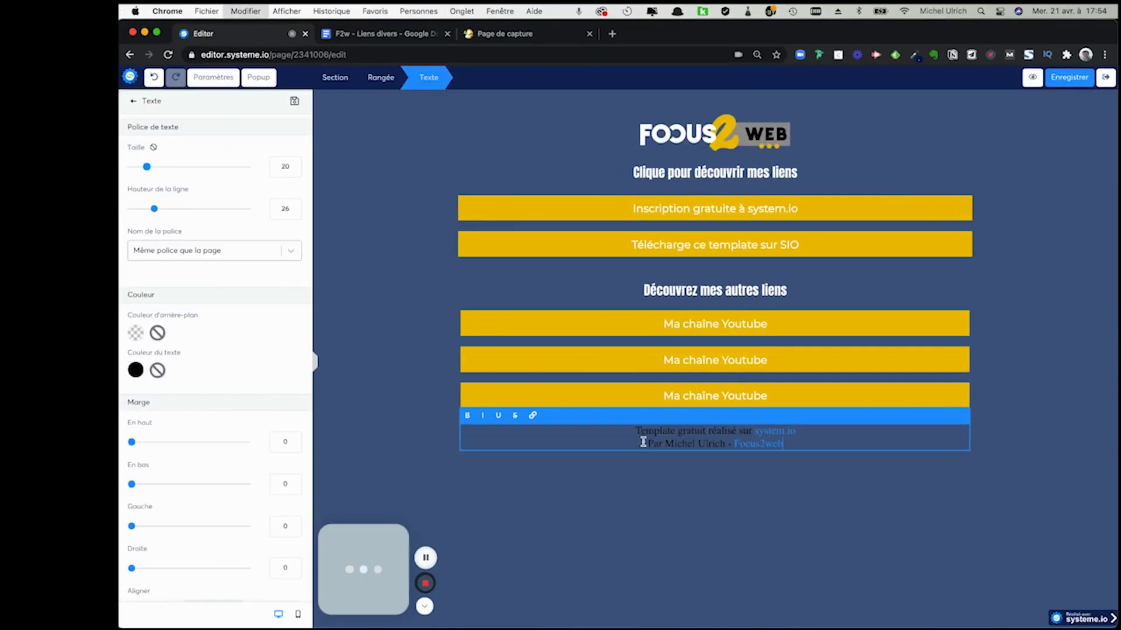
# - Make both footer lines white at size 14 and save the page
pyautogui.moveTo(795, 442); pyautogui.dragTo(635, 431)
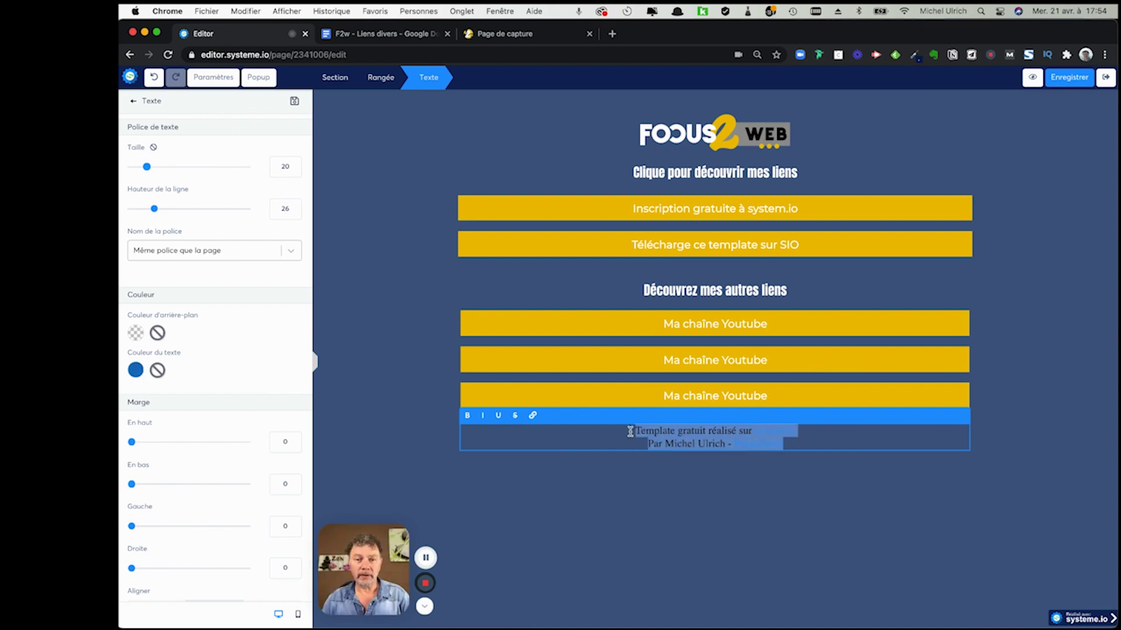
pyautogui.click(135, 370)
pyautogui.click(281, 471)
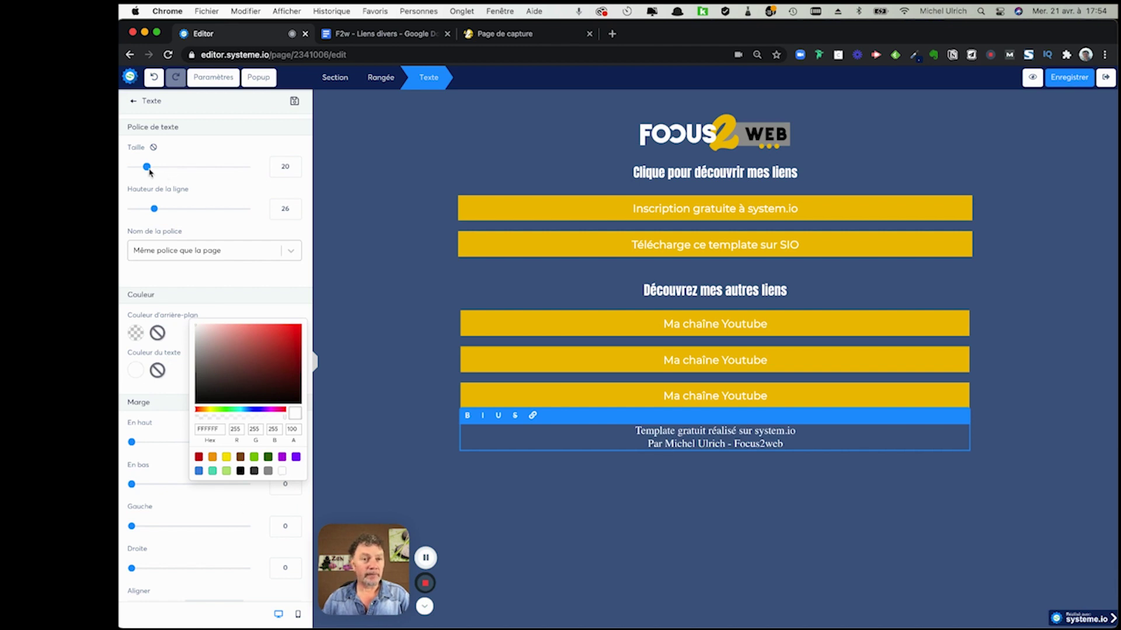
pyautogui.moveTo(145, 167); pyautogui.dragTo(140, 170)
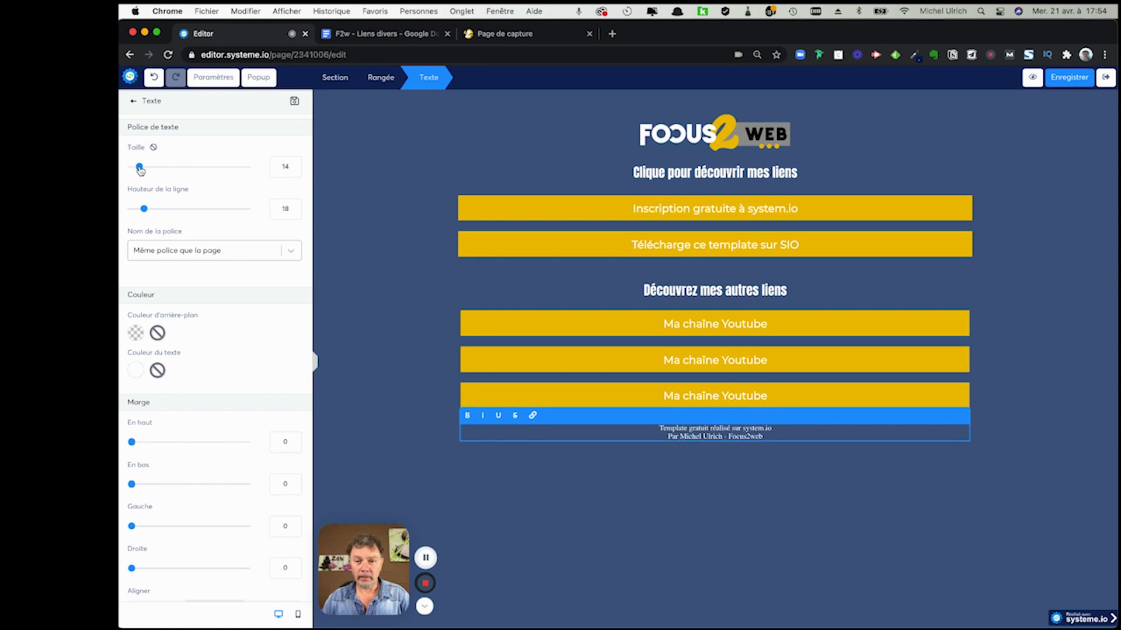
pyautogui.click(370, 335)
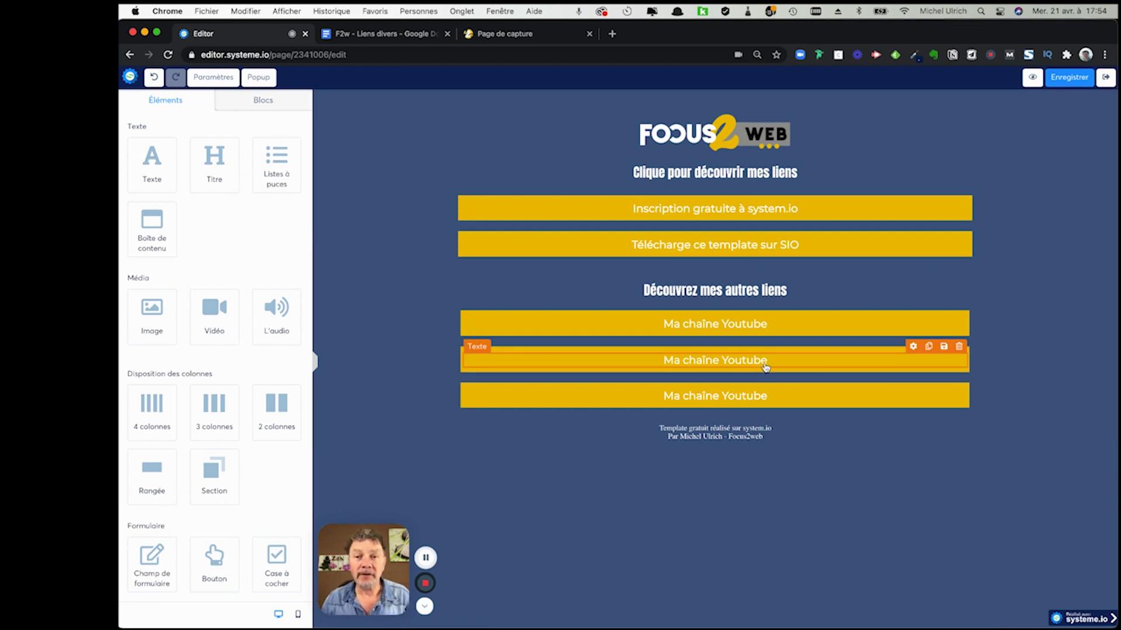
pyautogui.click(1065, 80)
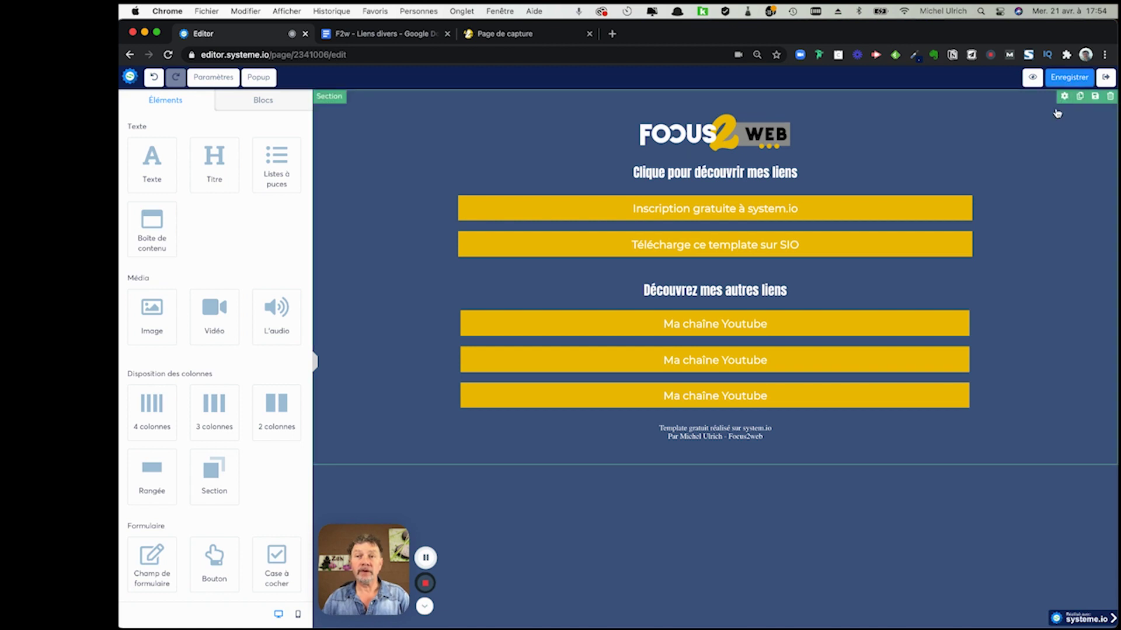
# - Preview the Focus2web link page in a new tab, then go back to the editor
pyautogui.click(1032, 79)
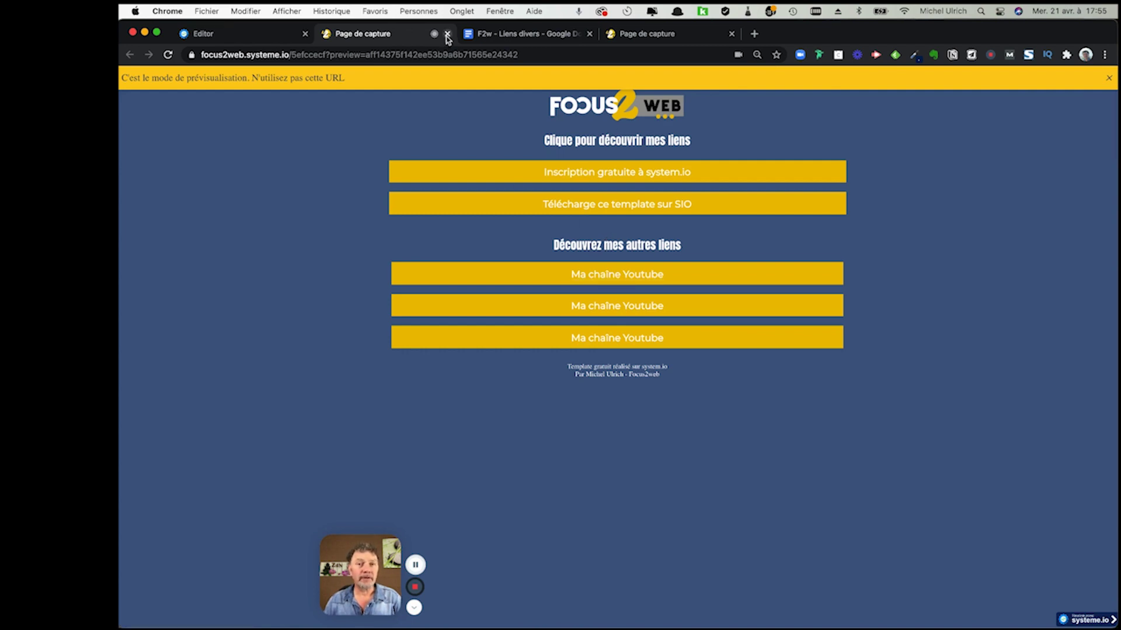
pyautogui.click(252, 34)
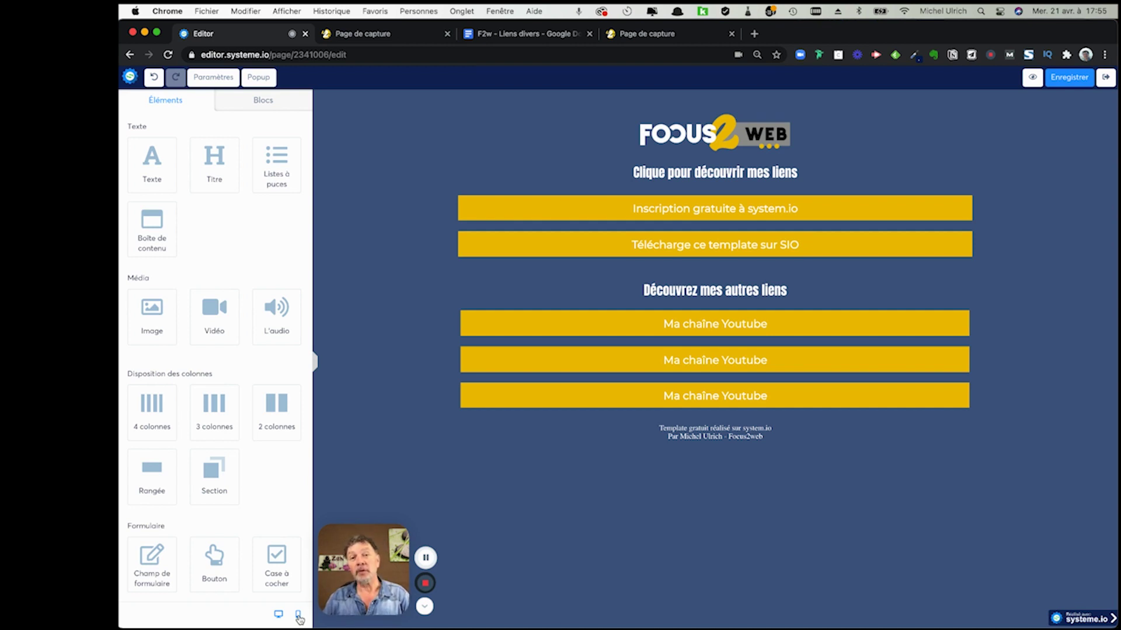
# - Switch the editor canvas to the mobile phone layout
pyautogui.click(298, 616)
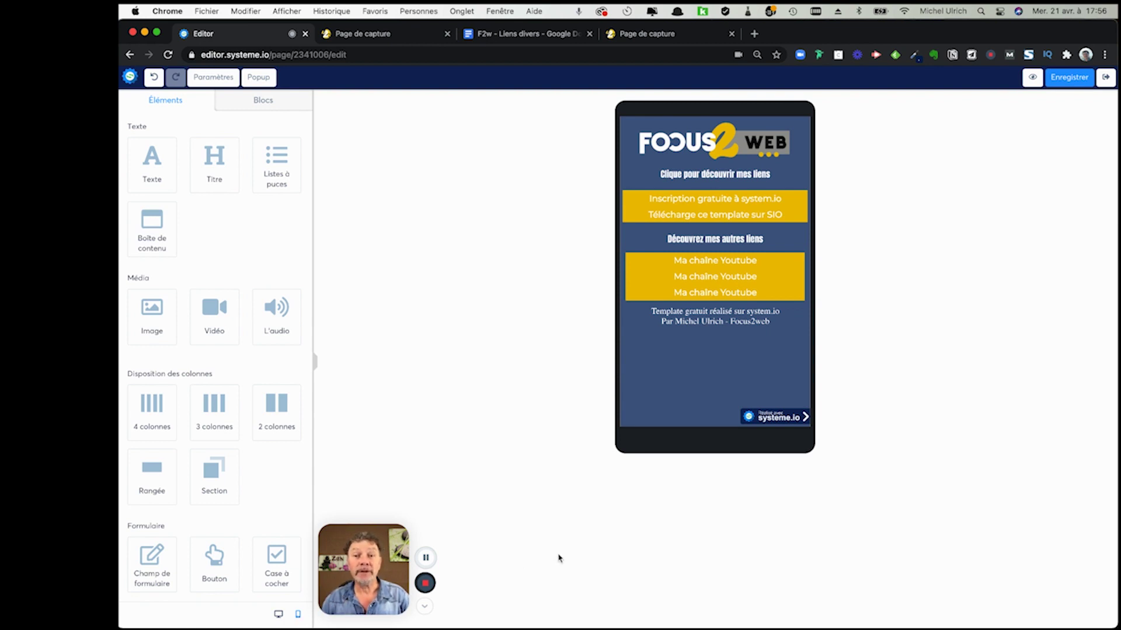
# - Enlarge the 'Clique pour découvrir mes liens' heading from size 16 to about 23
pyautogui.click(743, 174)
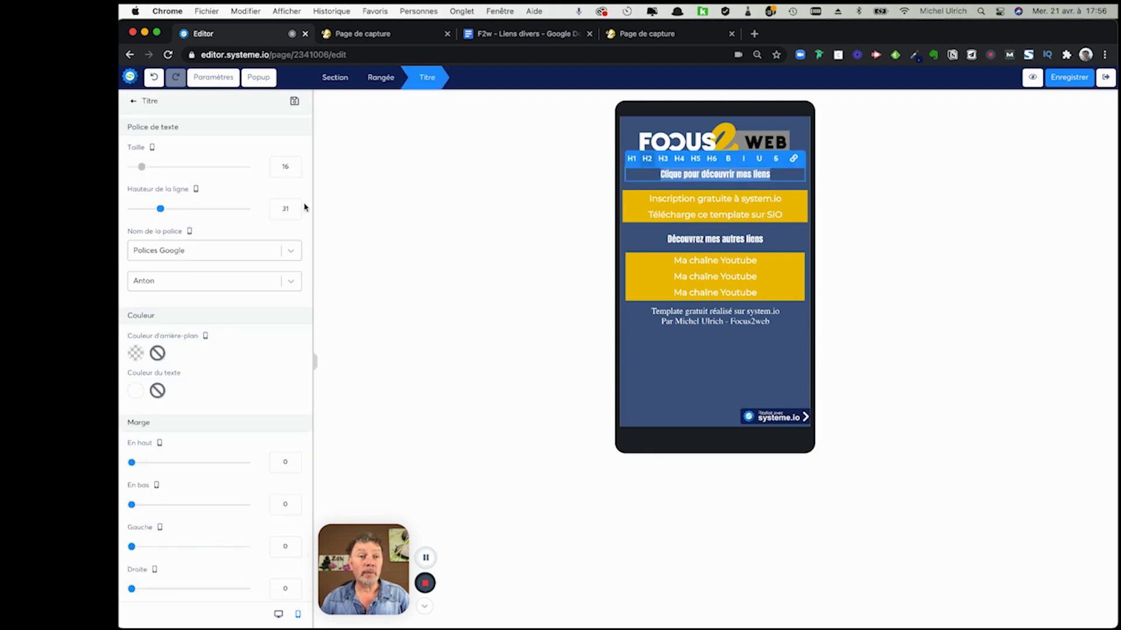
pyautogui.click(142, 169)
pyautogui.moveTo(143, 170); pyautogui.dragTo(150, 171)
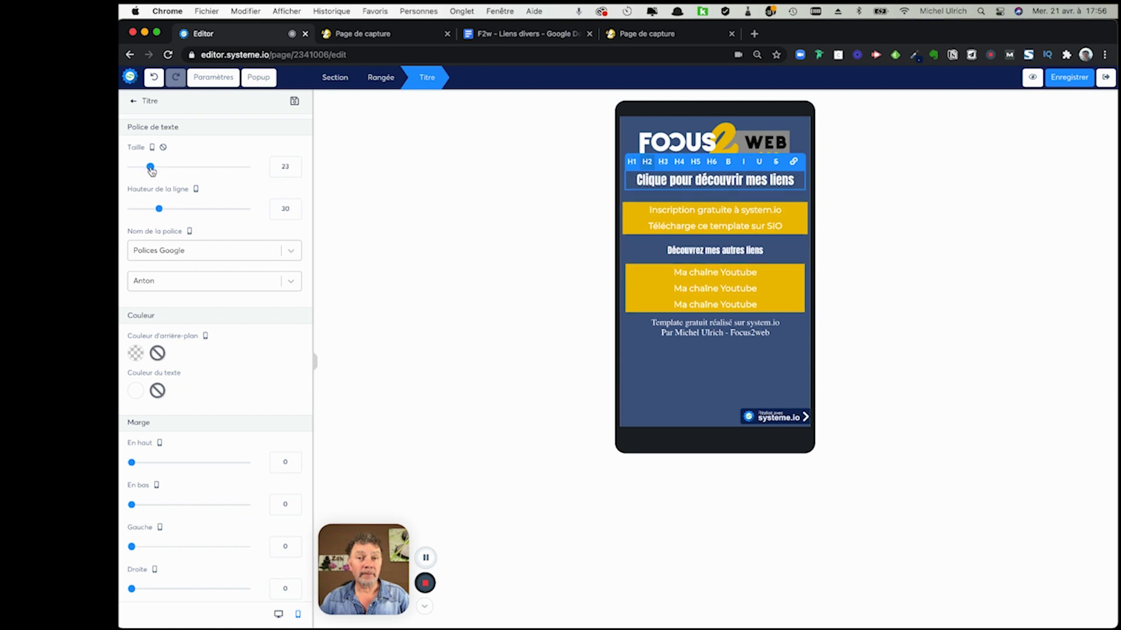
pyautogui.click(700, 259)
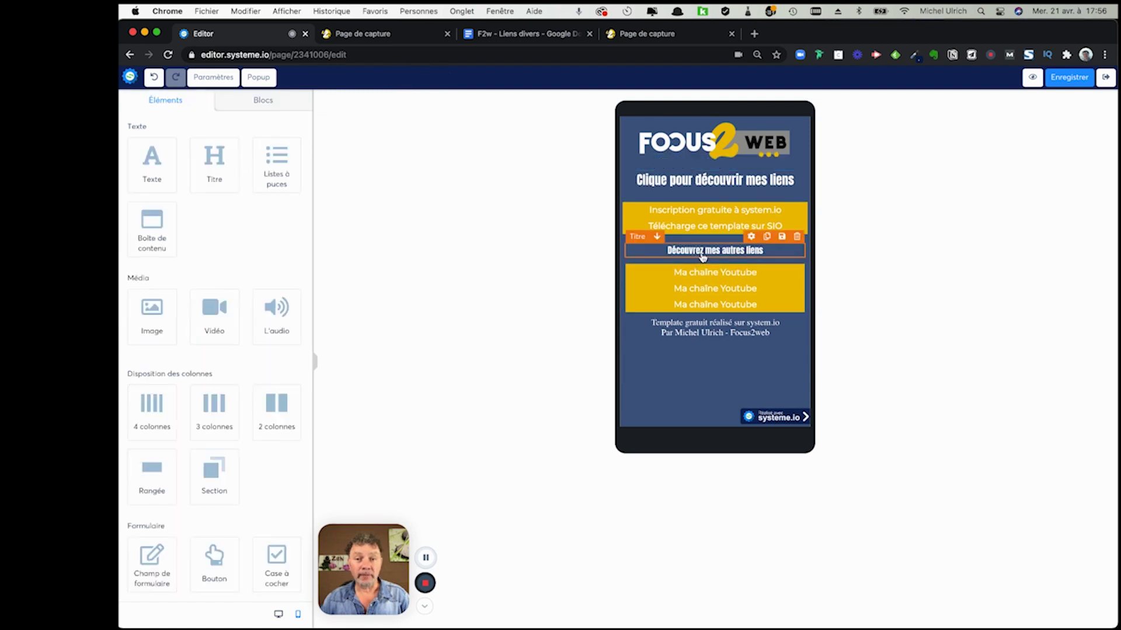
# - Enlarge the 'Découvrez mes autres liens' heading from size 16 to 24
pyautogui.click(703, 258)
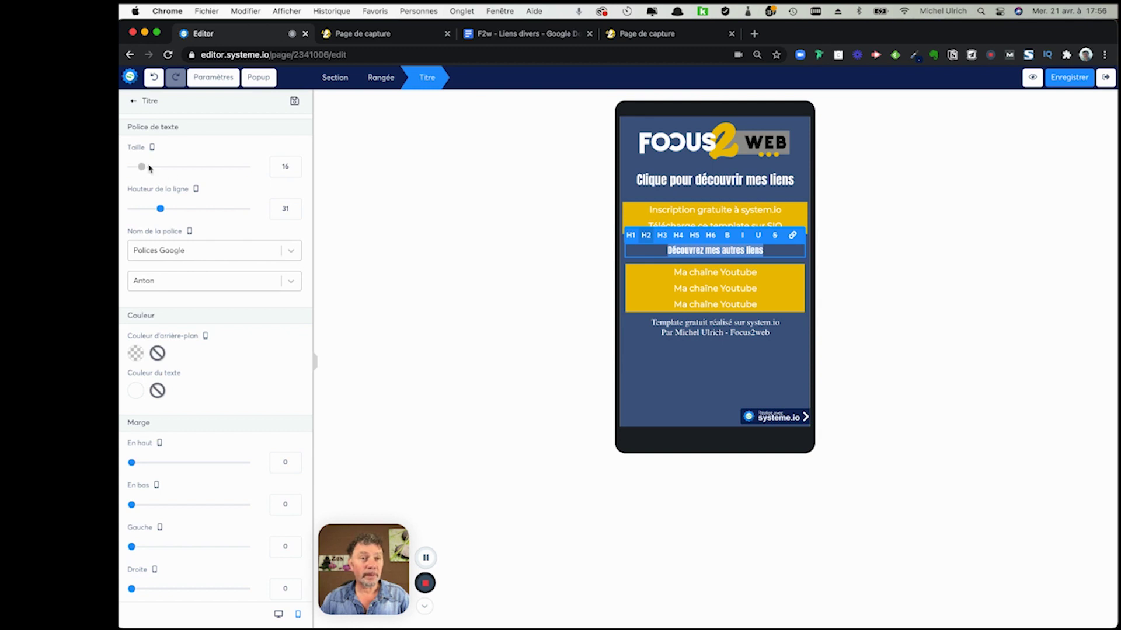
pyautogui.moveTo(144, 170); pyautogui.dragTo(152, 169)
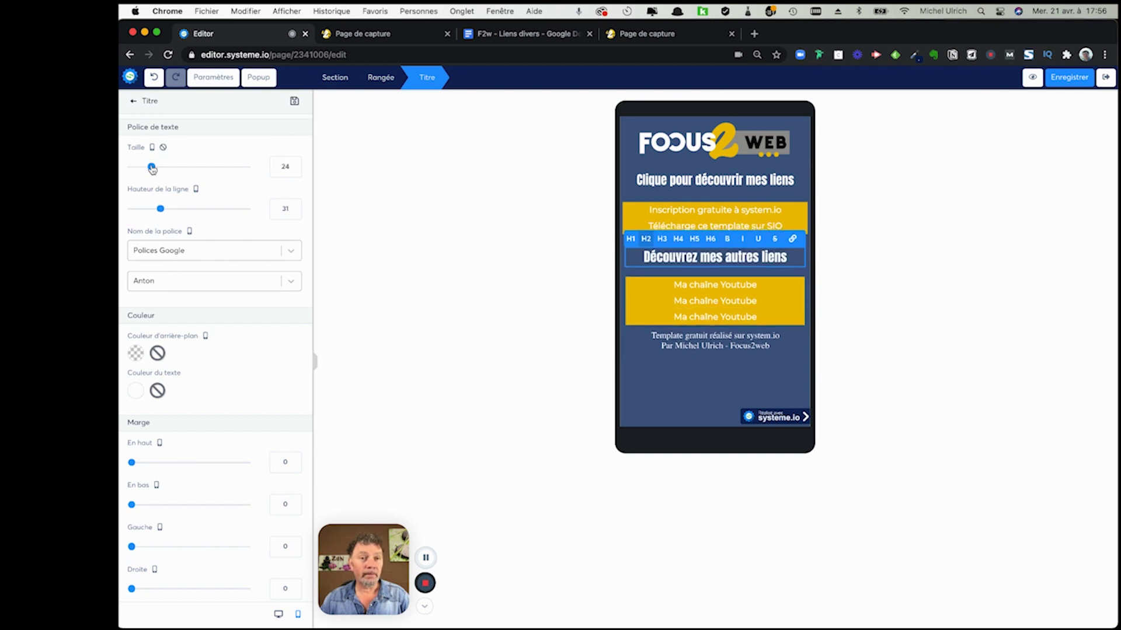
pyautogui.click(707, 214)
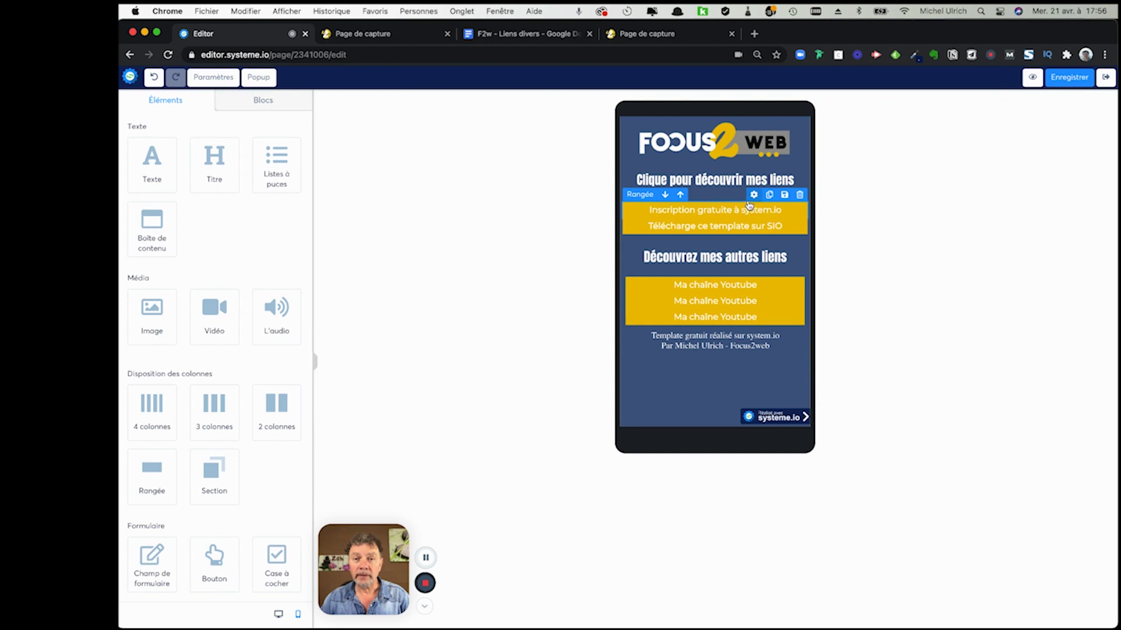
pyautogui.click(753, 196)
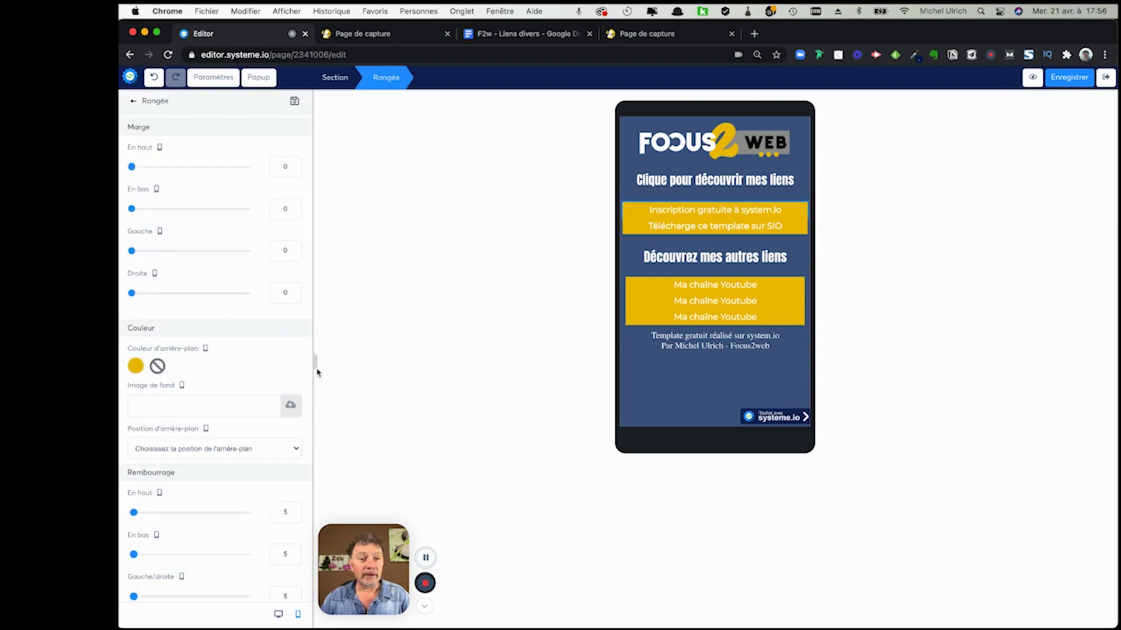
# - Give the first yellow button row a bottom margin of 16 and left/right margins of 10
pyautogui.scroll(-1, 199, 513)
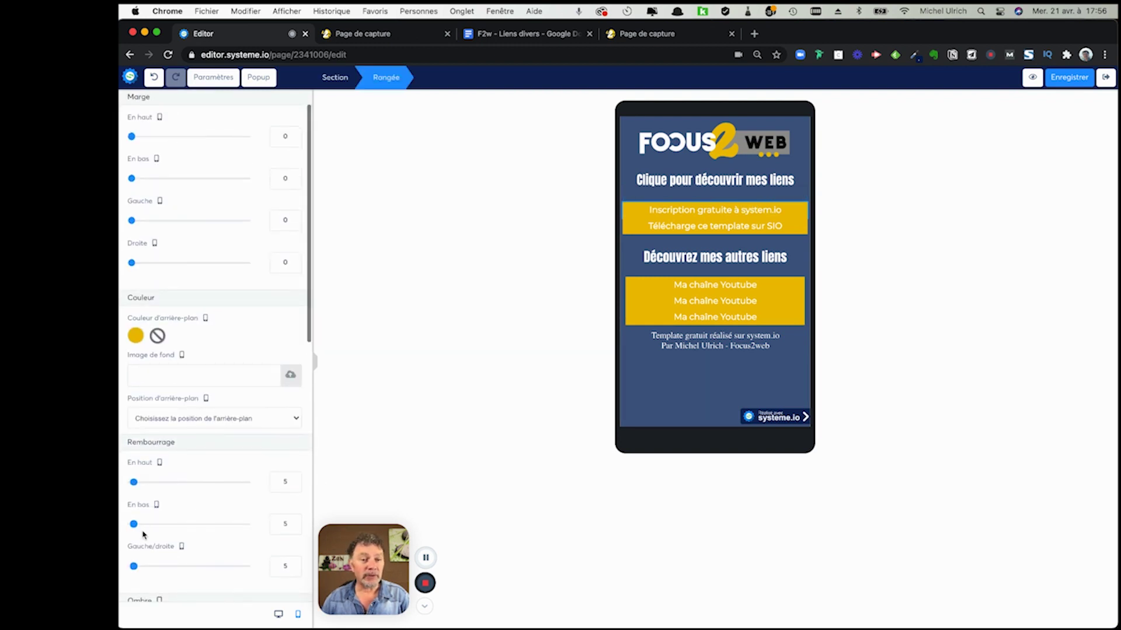
pyautogui.scroll(1, 159, 186)
pyautogui.scroll(1, 159, 185)
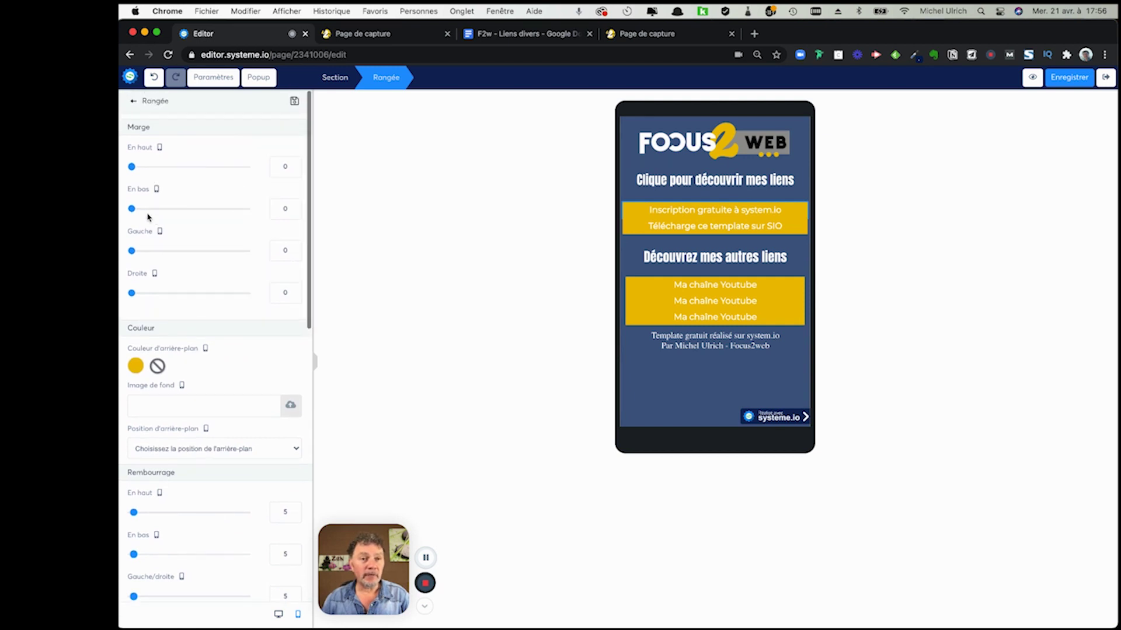
pyautogui.moveTo(132, 209); pyautogui.dragTo(142, 214)
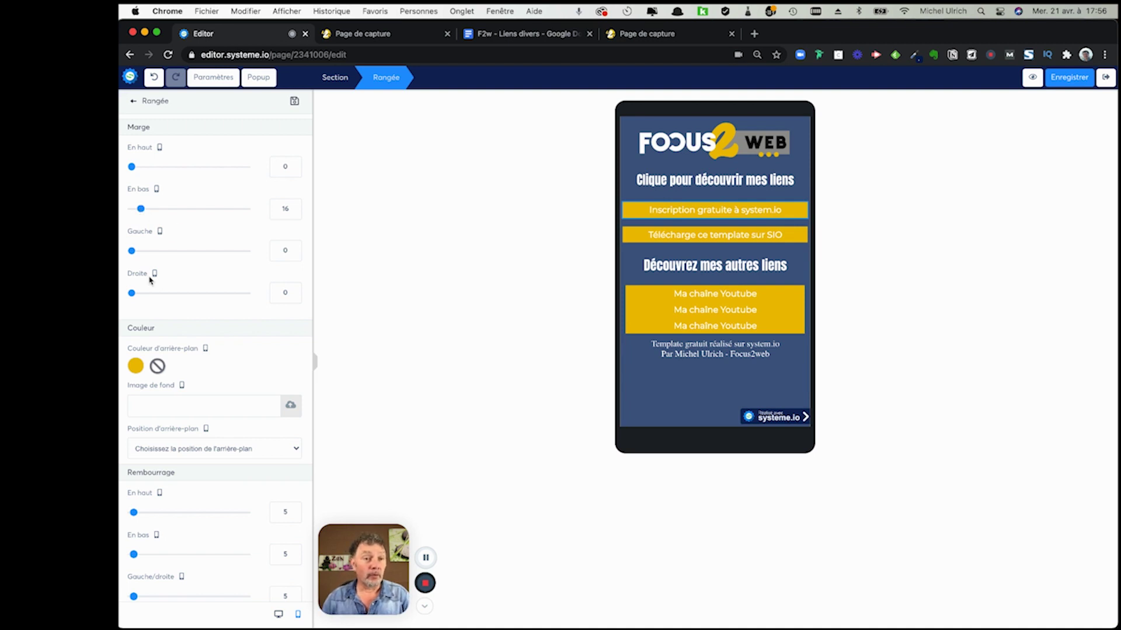
pyautogui.moveTo(132, 251); pyautogui.dragTo(135, 250)
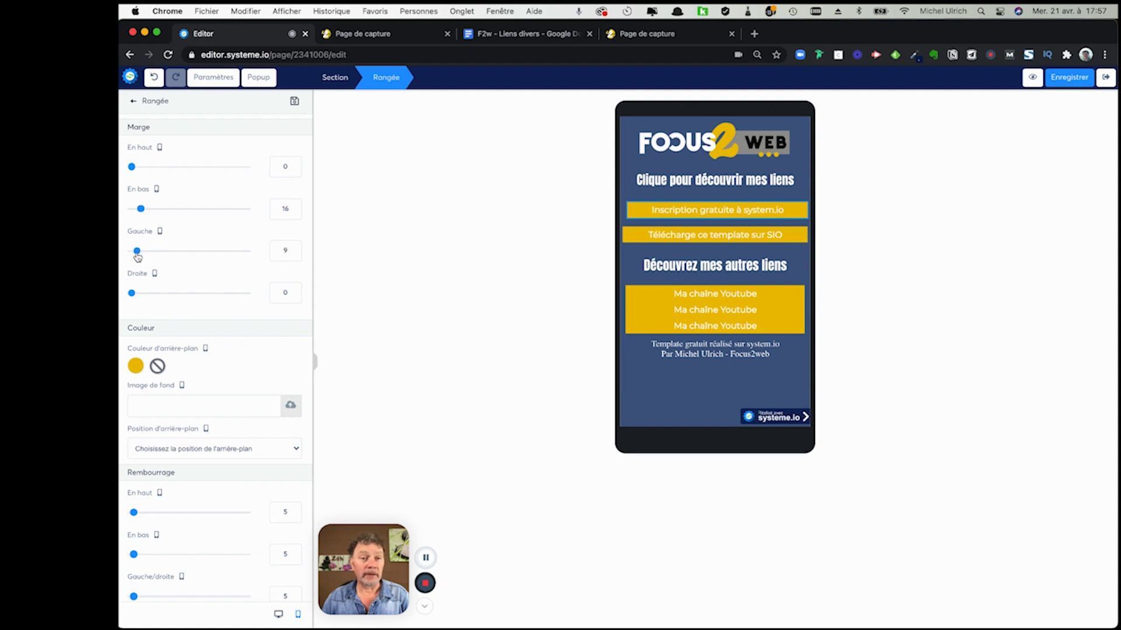
pyautogui.moveTo(138, 252); pyautogui.dragTo(137, 251)
pyautogui.moveTo(132, 293); pyautogui.dragTo(137, 295)
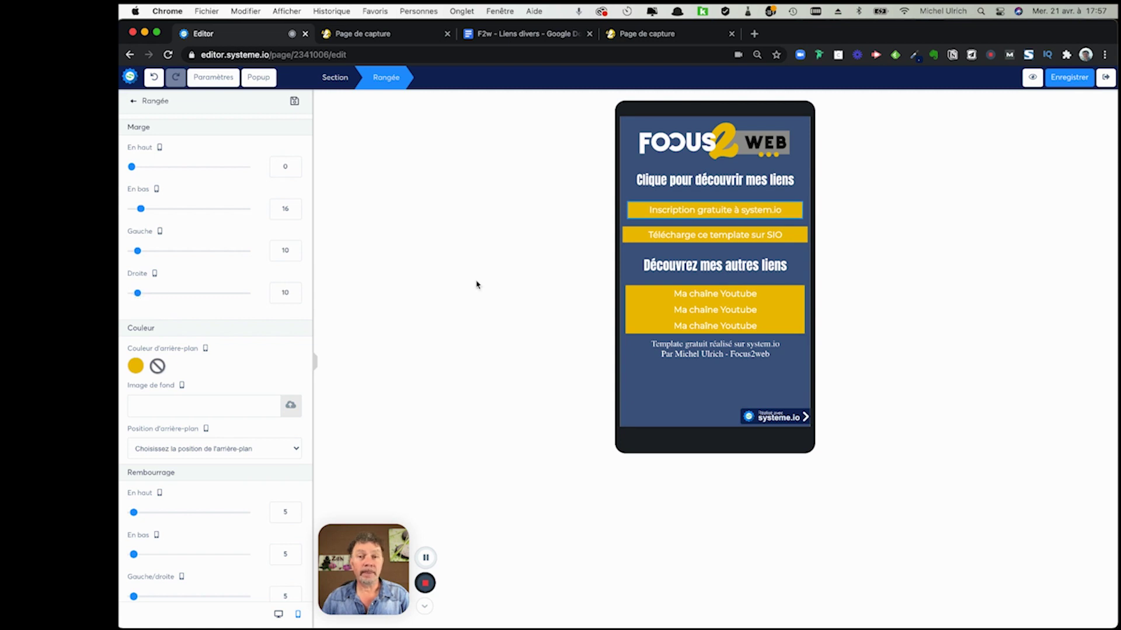
pyautogui.click(688, 241)
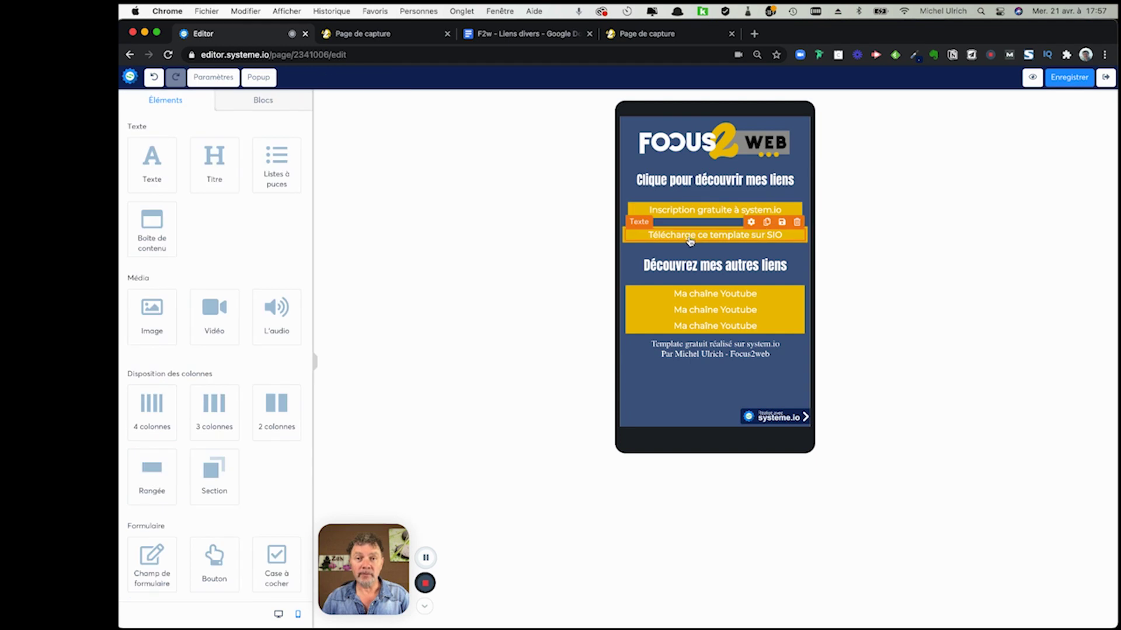
# - Set left and right margins of 10 on the second yellow button row
pyautogui.click(753, 221)
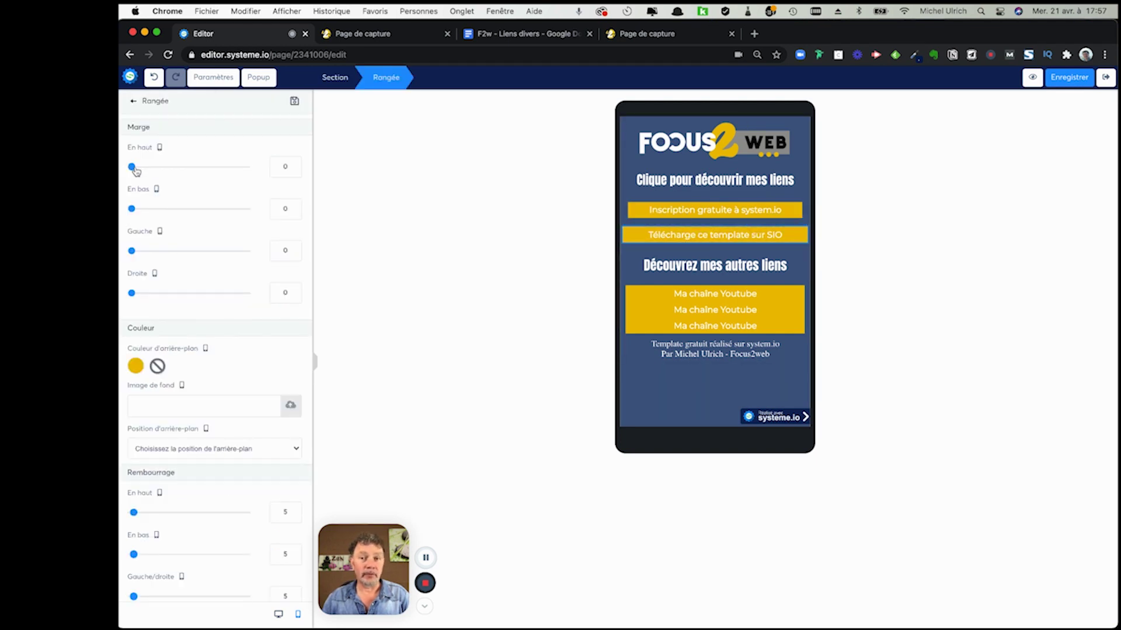
pyautogui.moveTo(132, 251); pyautogui.dragTo(138, 252)
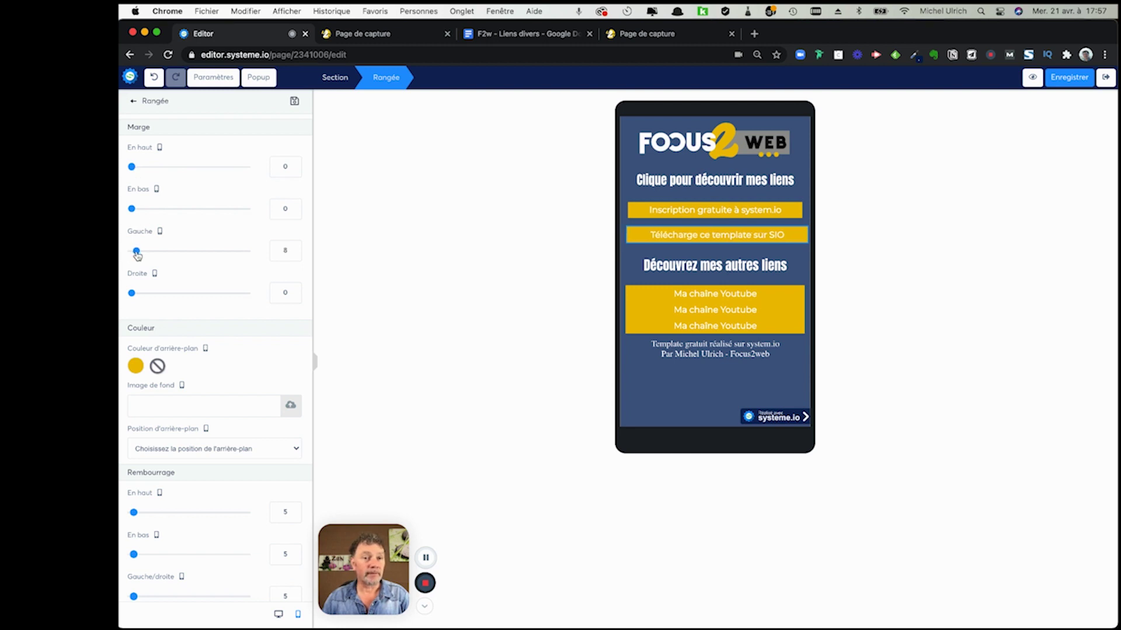
pyautogui.moveTo(132, 293); pyautogui.dragTo(137, 296)
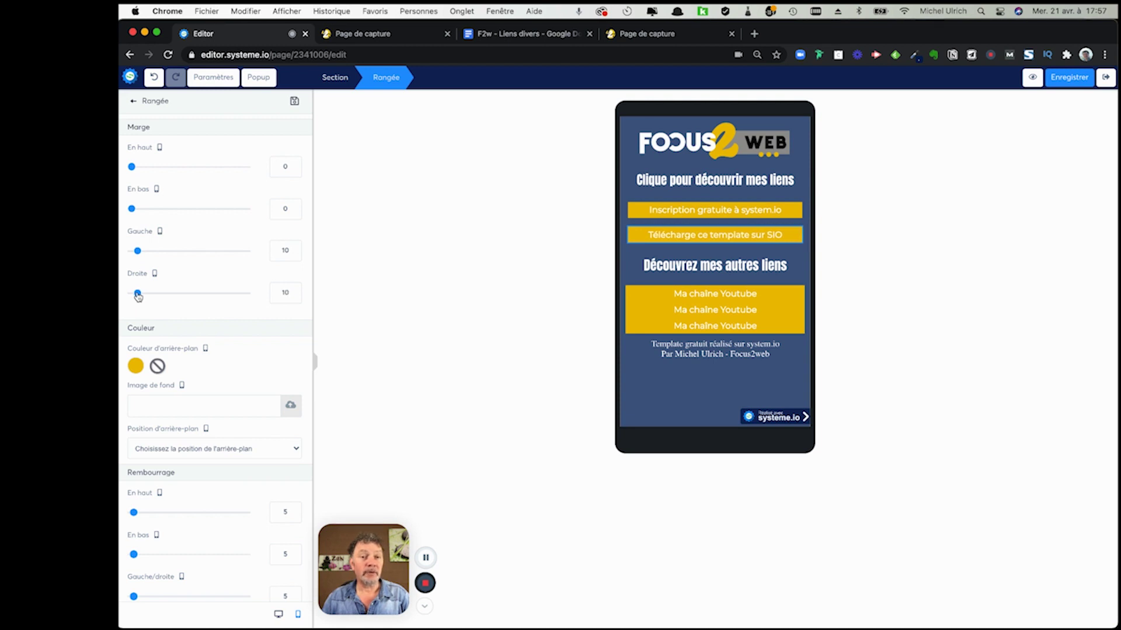
pyautogui.click(740, 294)
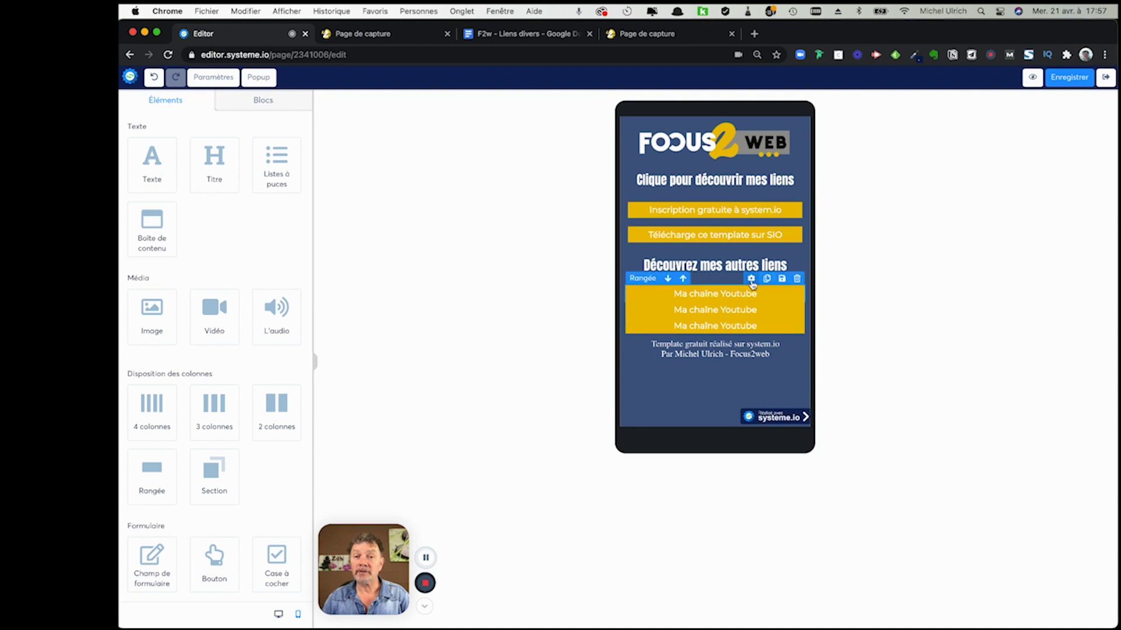
# - Inset the first 'Ma chaîne Youtube' row 10 on each side with a bottom margin of 12
pyautogui.click(751, 279)
pyautogui.moveTo(131, 250); pyautogui.dragTo(138, 252)
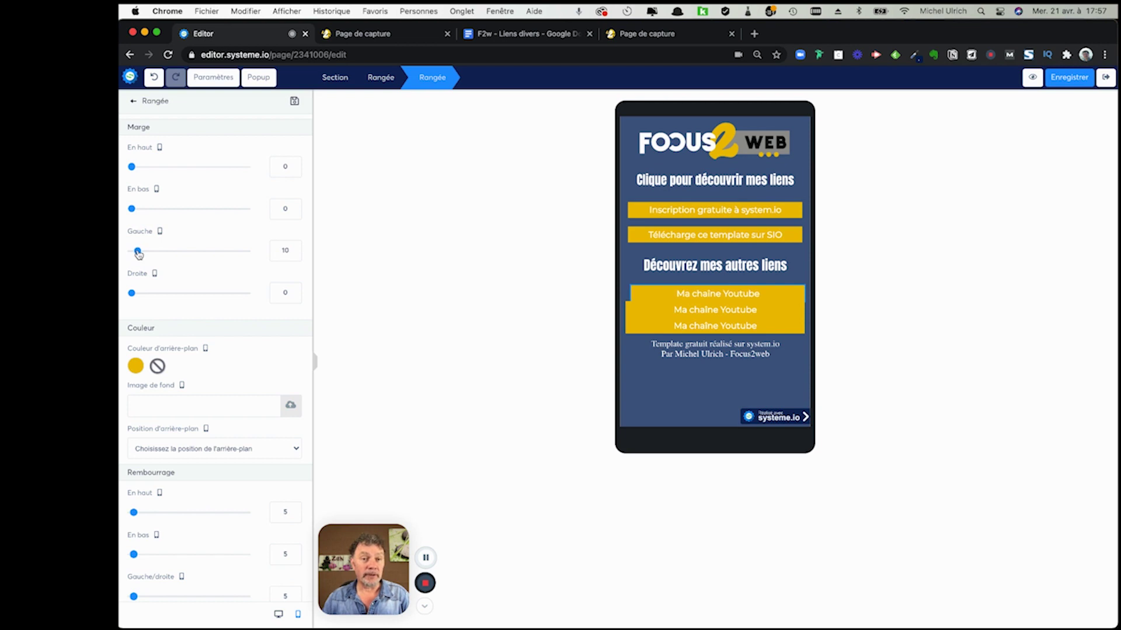
pyautogui.moveTo(131, 293); pyautogui.dragTo(138, 295)
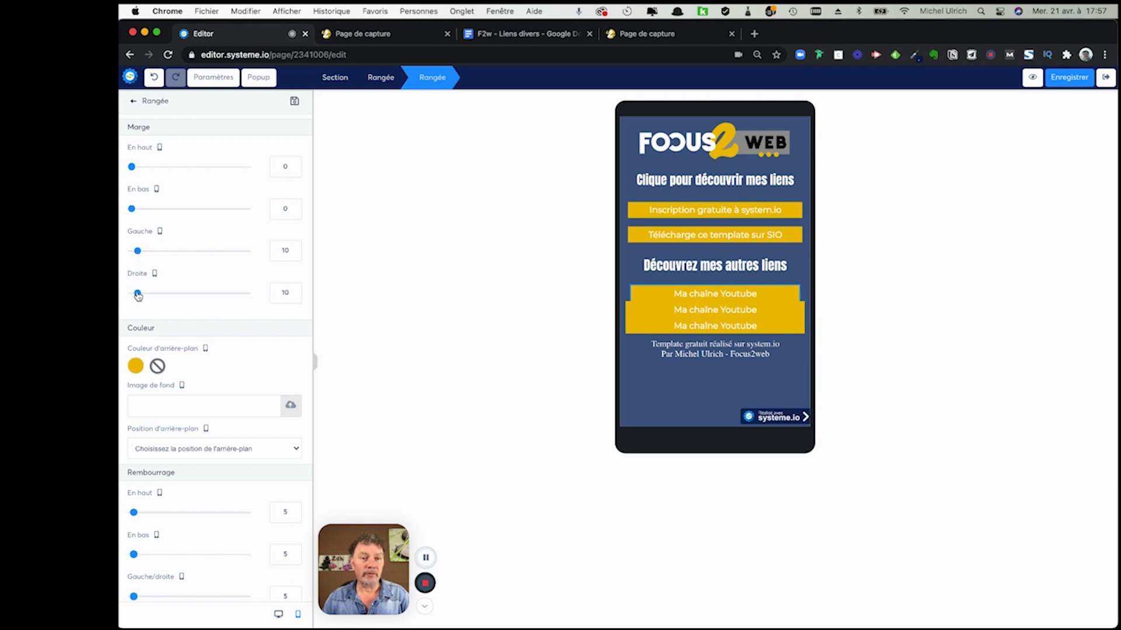
pyautogui.moveTo(130, 209); pyautogui.dragTo(139, 211)
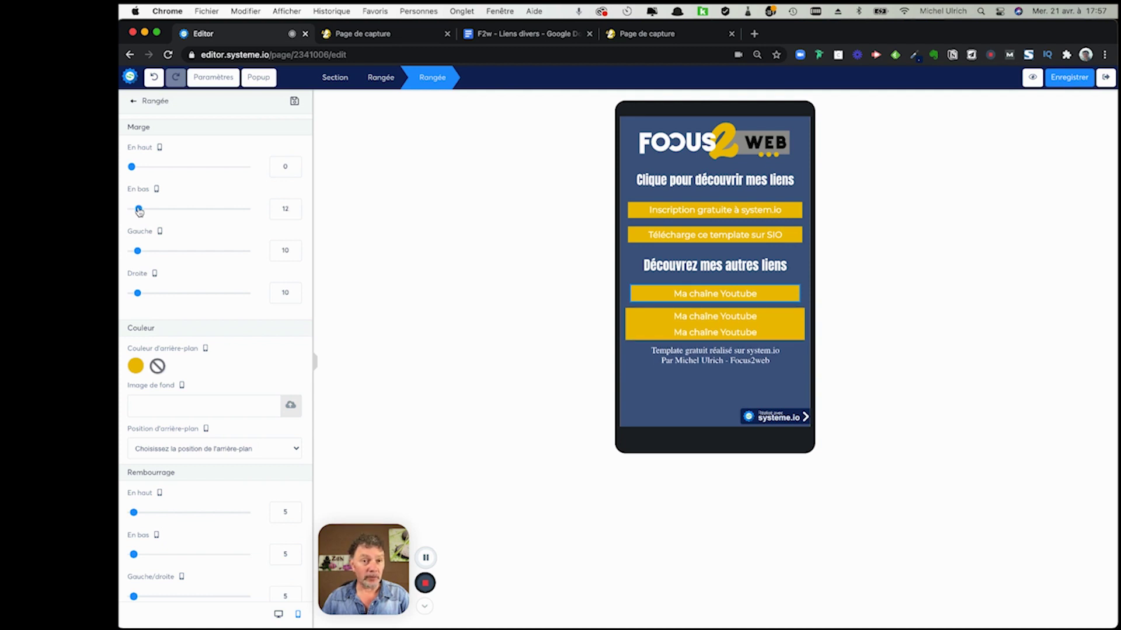
pyautogui.click(750, 316)
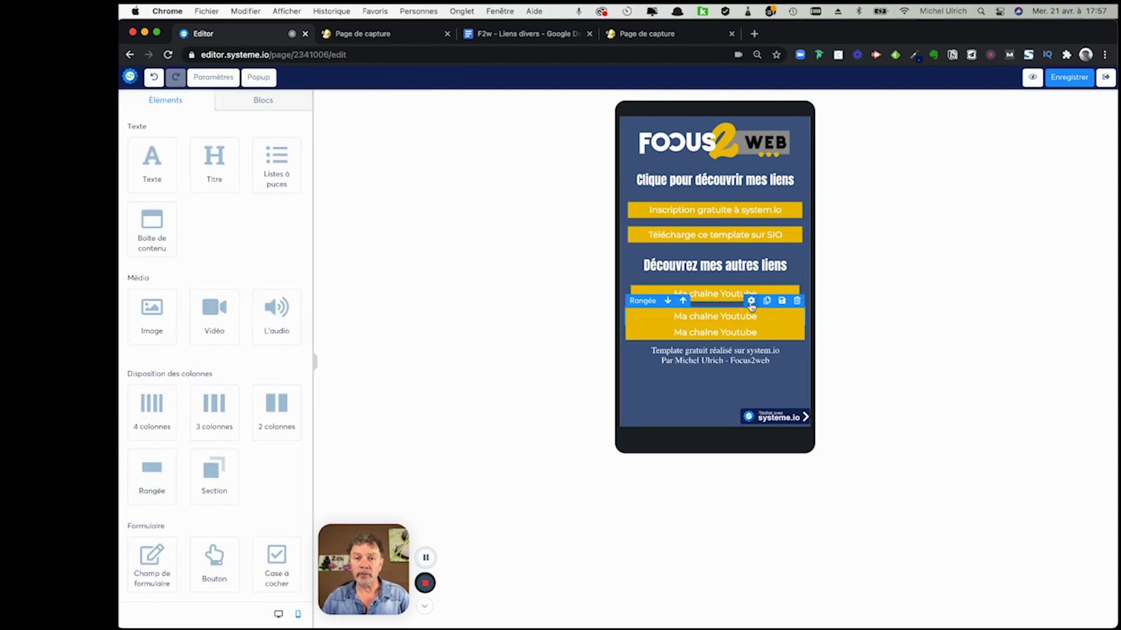
# - Inset the second and last 'Ma chaîne Youtube' rows 10 on left and right
pyautogui.click(750, 300)
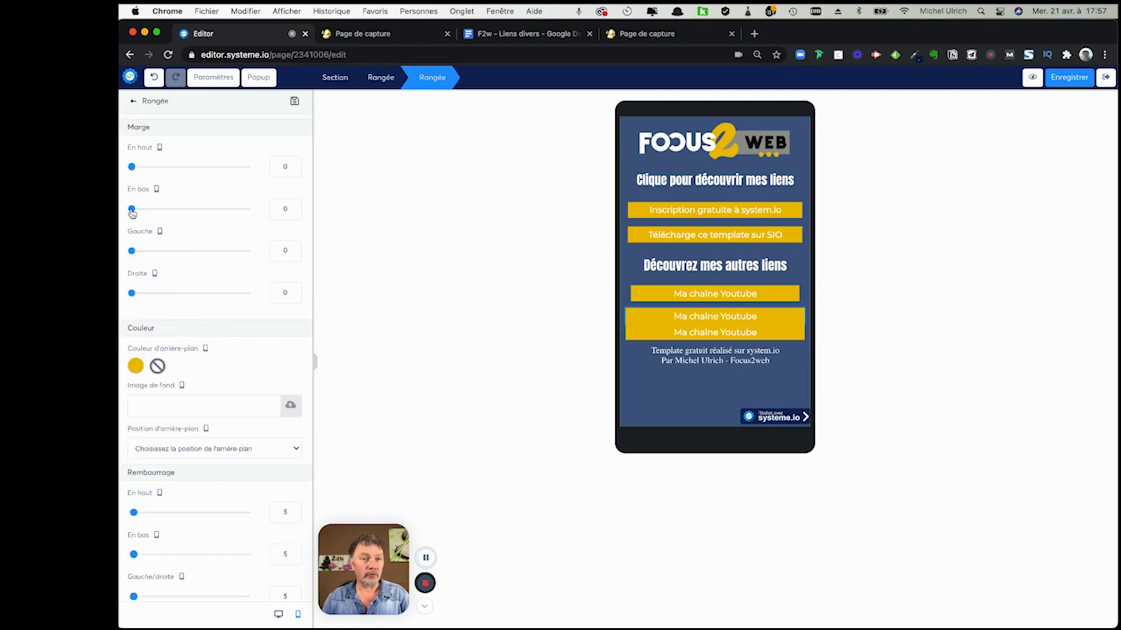
pyautogui.moveTo(132, 251); pyautogui.dragTo(137, 252)
pyautogui.moveTo(135, 293); pyautogui.dragTo(138, 296)
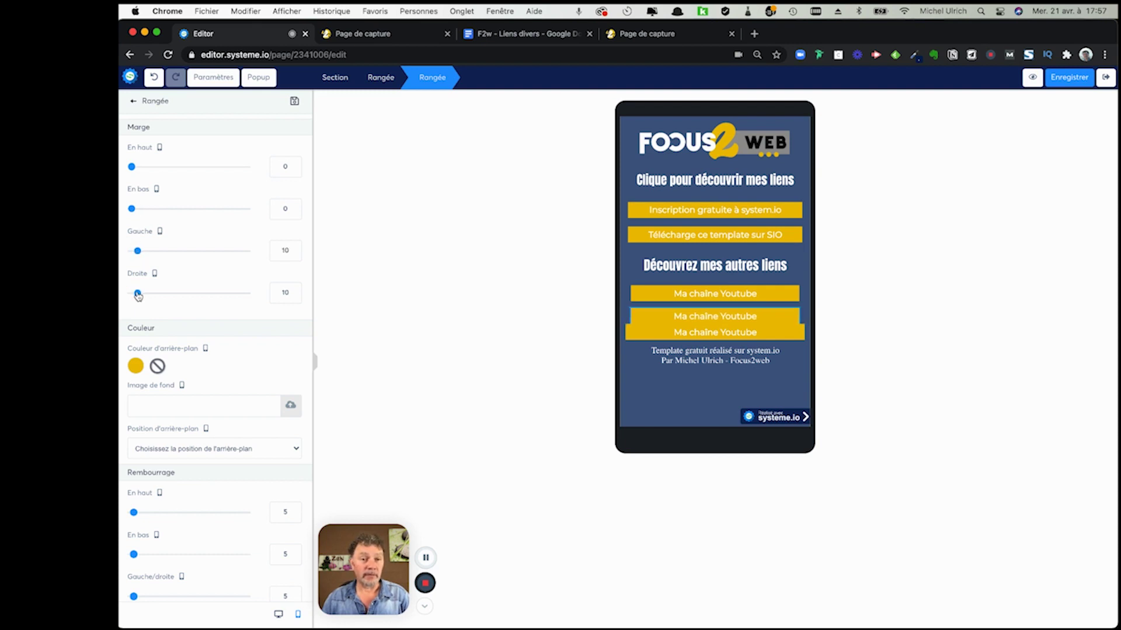
pyautogui.click(763, 337)
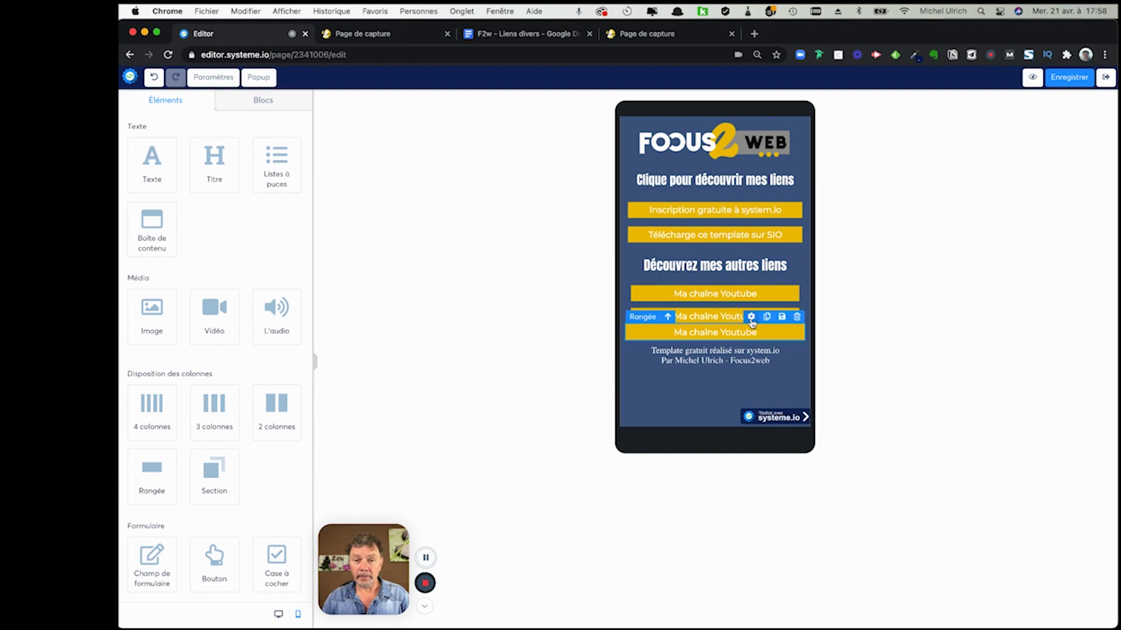
pyautogui.click(751, 316)
pyautogui.moveTo(131, 292); pyautogui.dragTo(138, 293)
pyautogui.moveTo(132, 251); pyautogui.dragTo(138, 251)
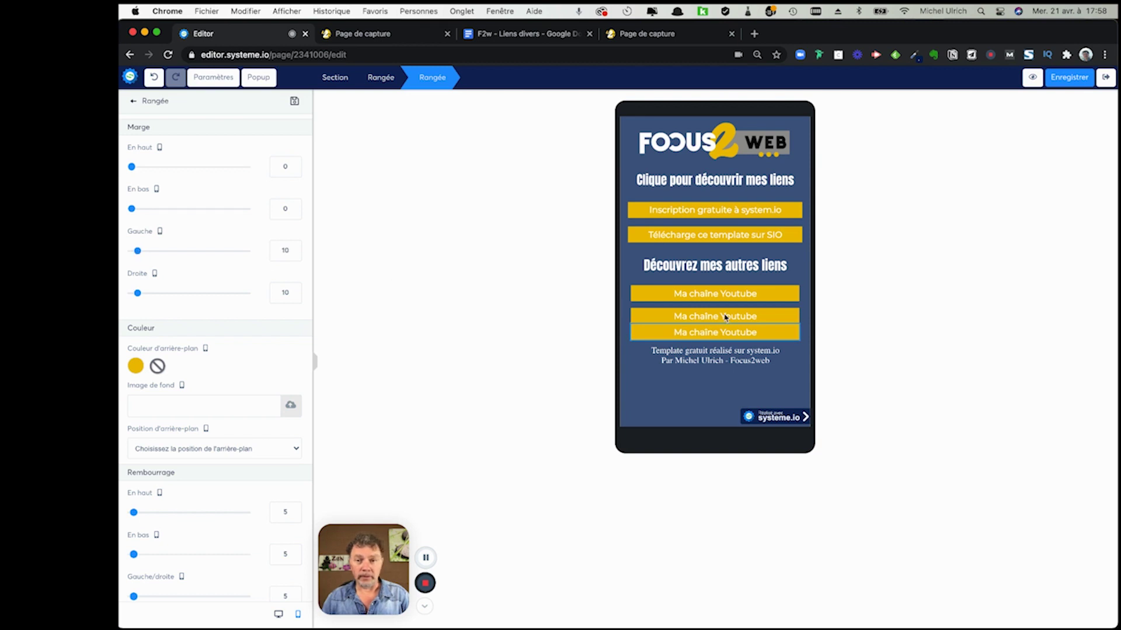
pyautogui.click(607, 278)
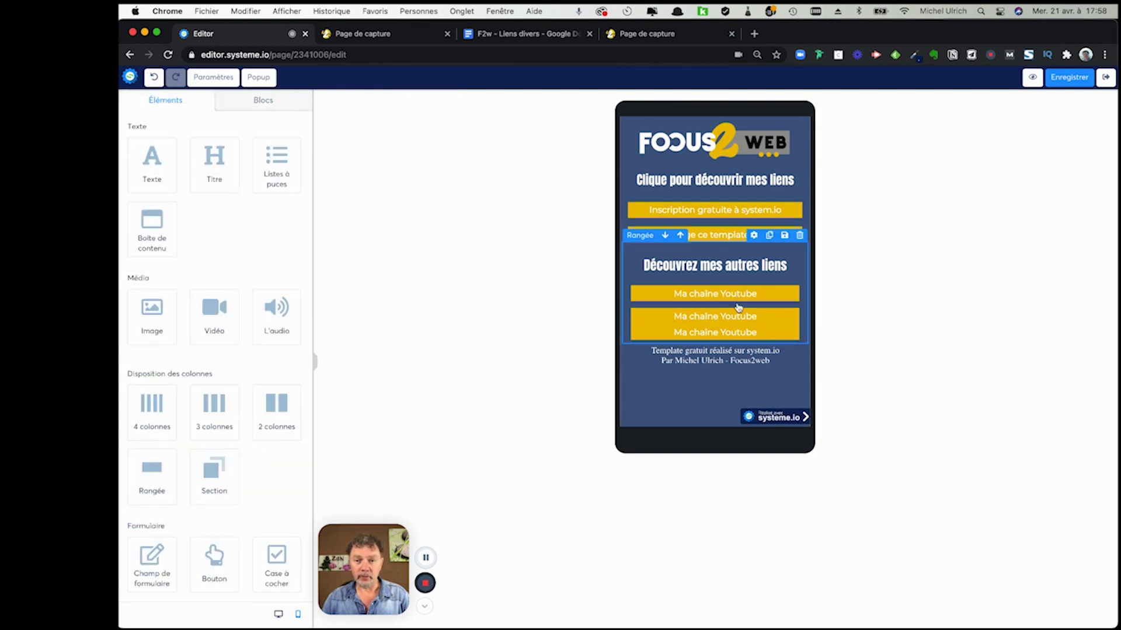
# - Give the second 'Ma chaîne Youtube' row a bottom margin of 12
pyautogui.click(746, 301)
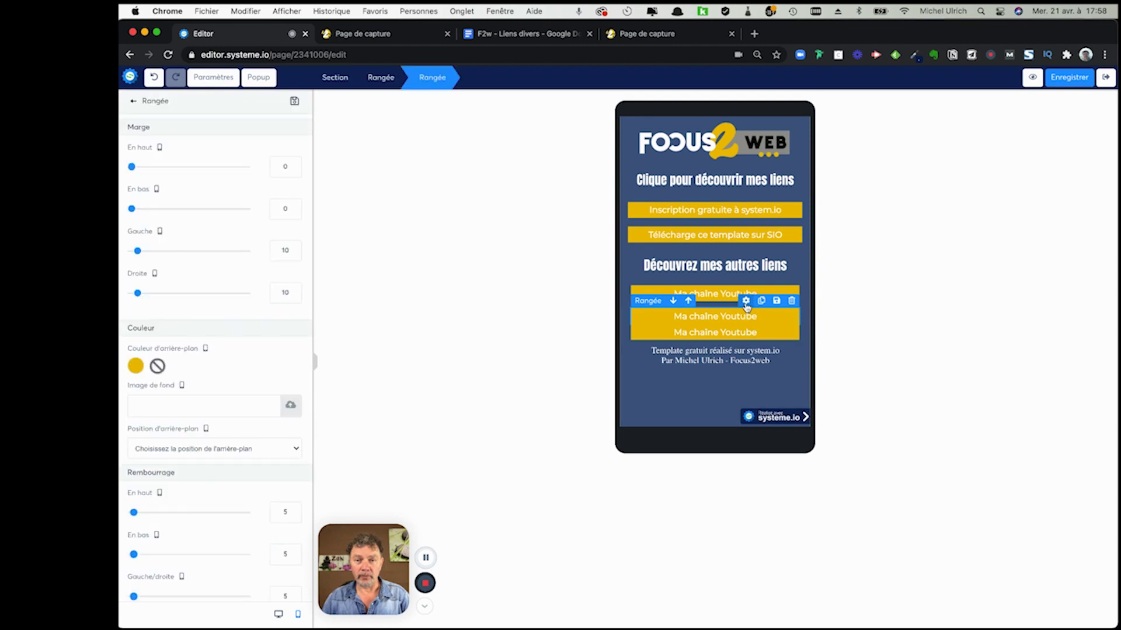
pyautogui.moveTo(134, 212); pyautogui.dragTo(140, 214)
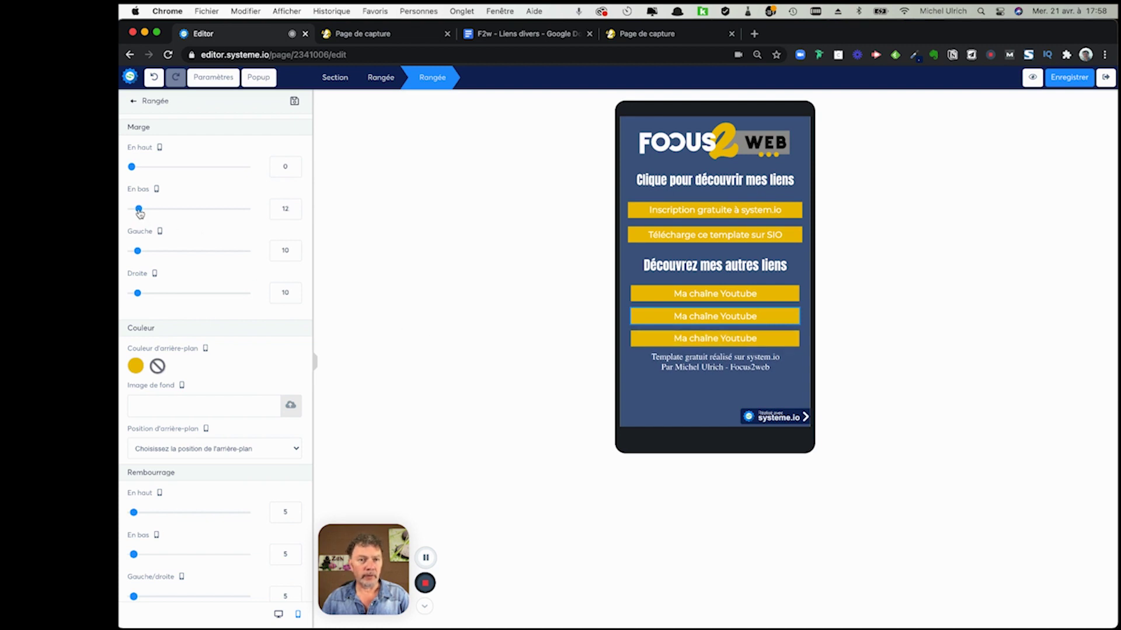
pyautogui.click(502, 343)
# - Shrink the mobile footer credit text to size 14 and save the page
pyautogui.tripleClick(680, 366)
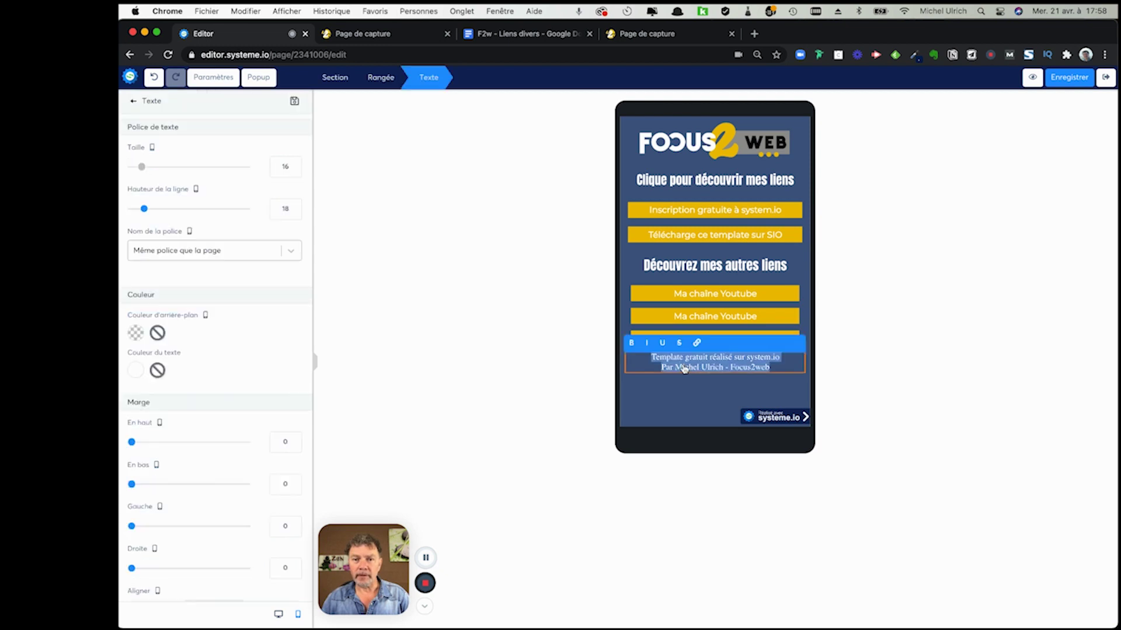
pyautogui.moveTo(141, 167); pyautogui.dragTo(138, 168)
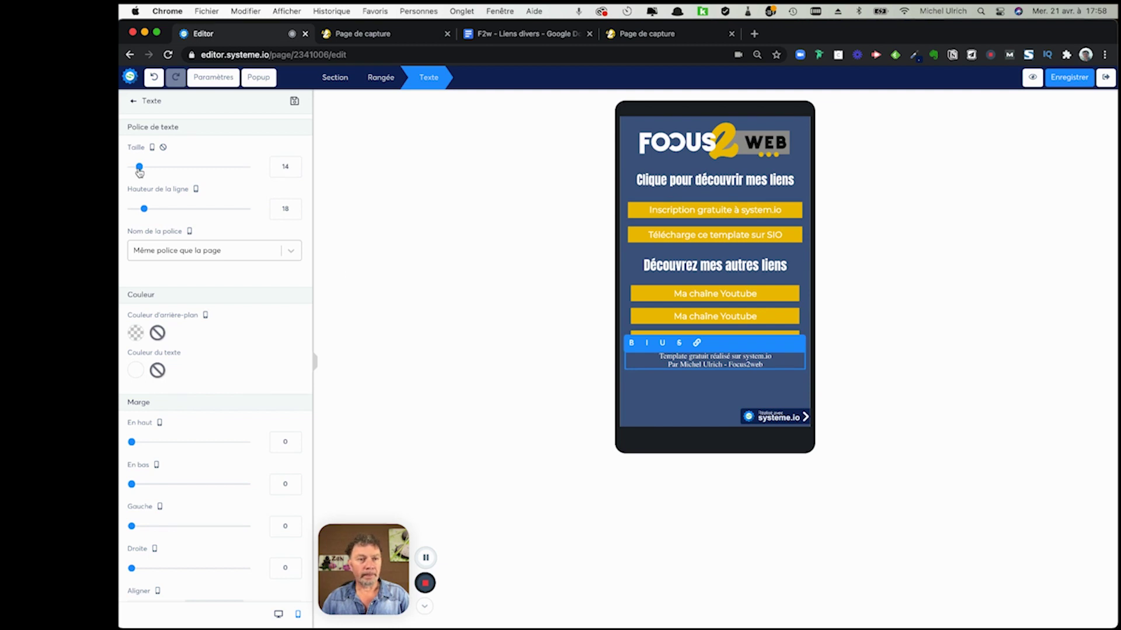
pyautogui.click(427, 265)
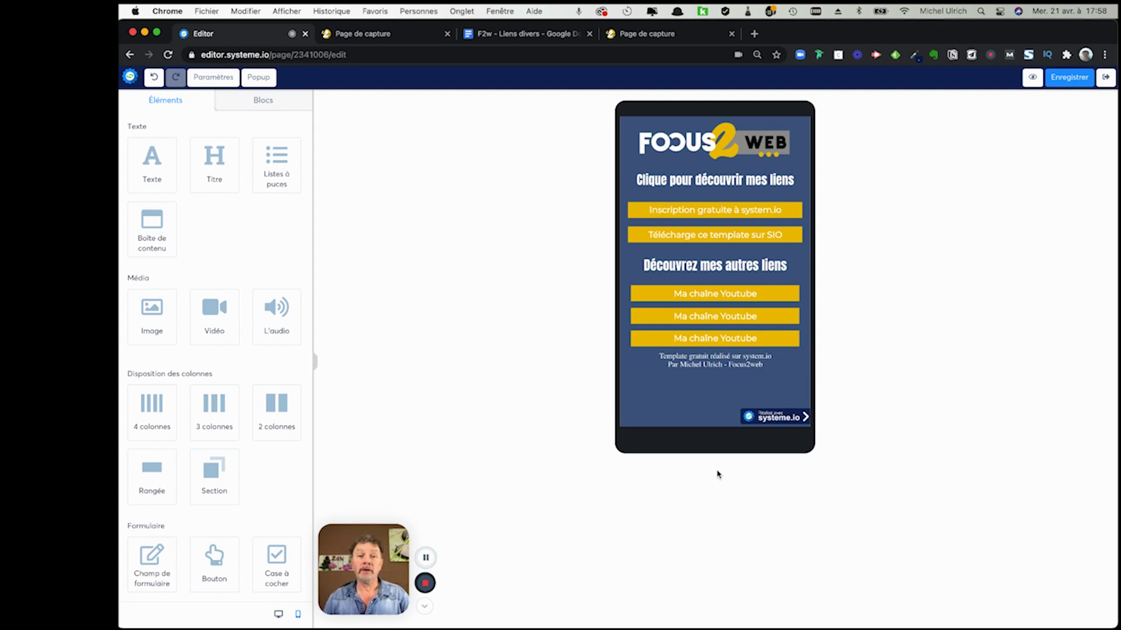
pyautogui.click(1068, 84)
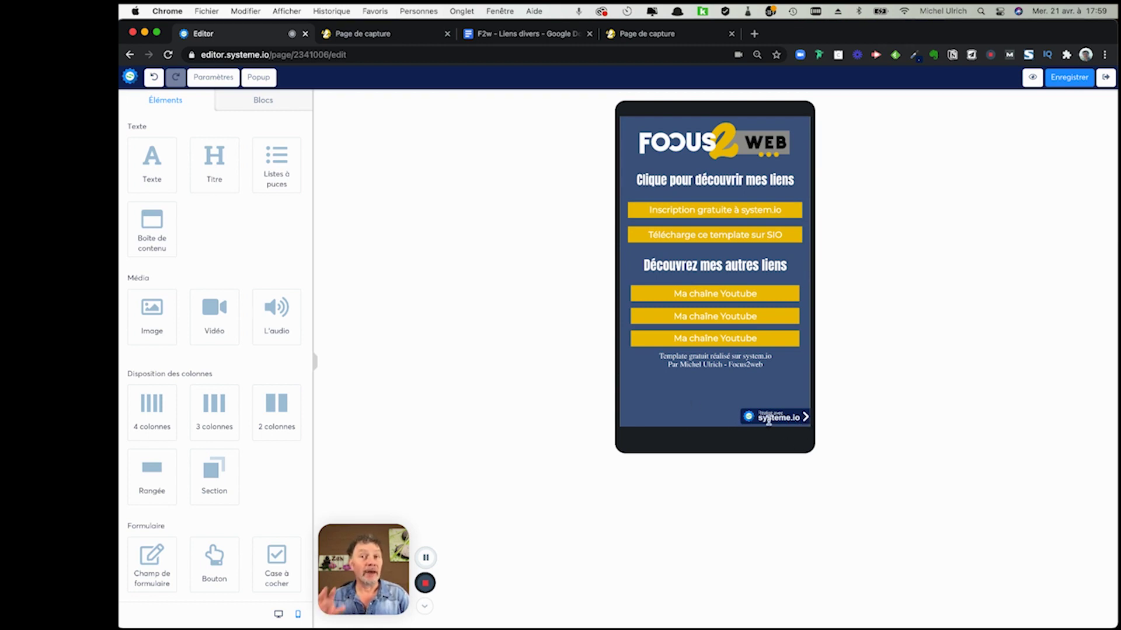
# - Turn off the systeme.io affiliation badge in page settings, check desktop view, then exit the editor
pyautogui.click(215, 85)
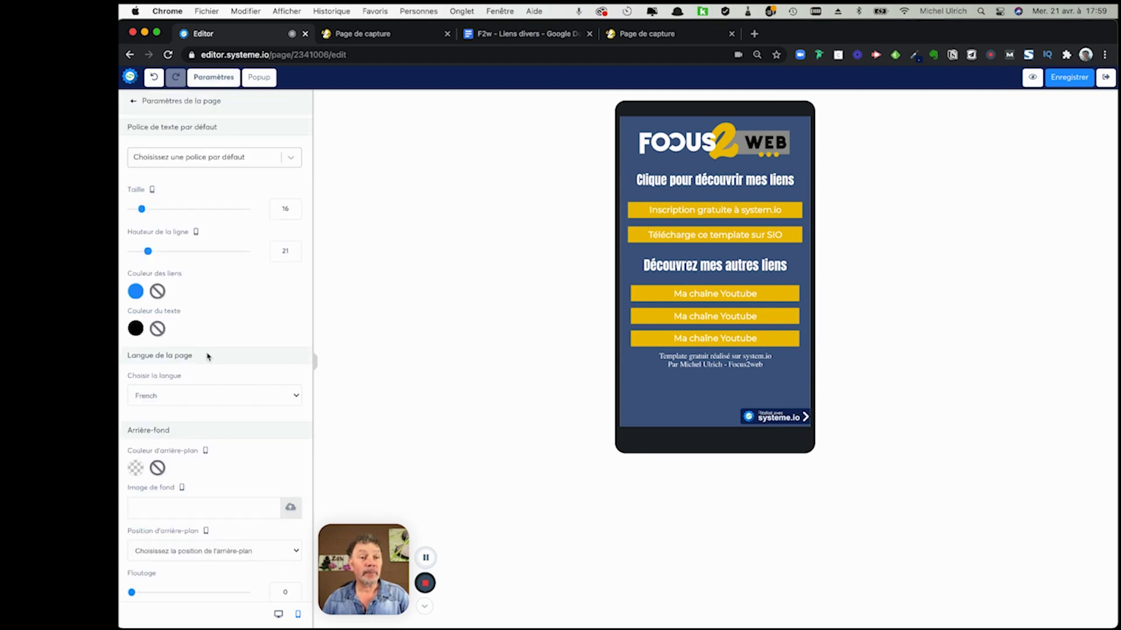
pyautogui.scroll(-2, 209, 355)
pyautogui.scroll(-10, 208, 355)
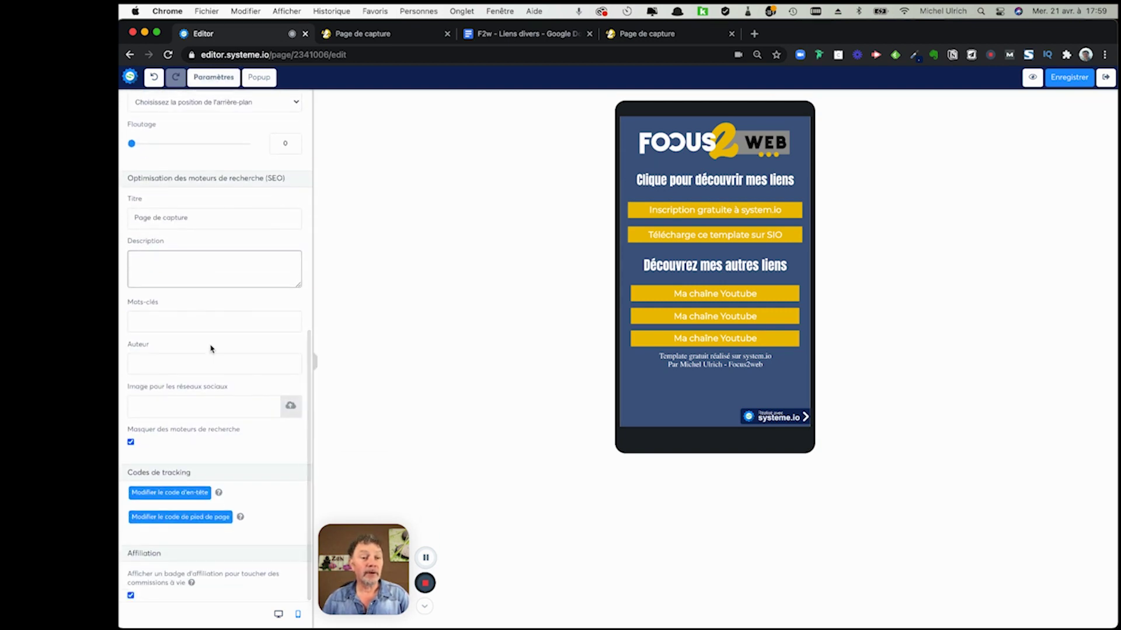
pyautogui.click(130, 595)
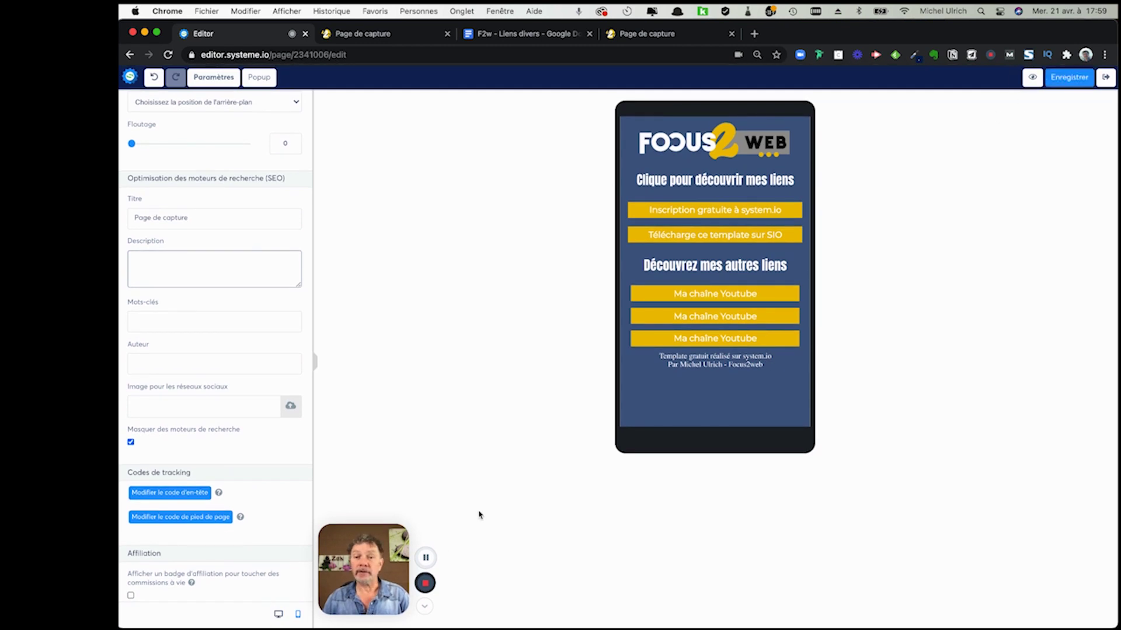
pyautogui.click(279, 616)
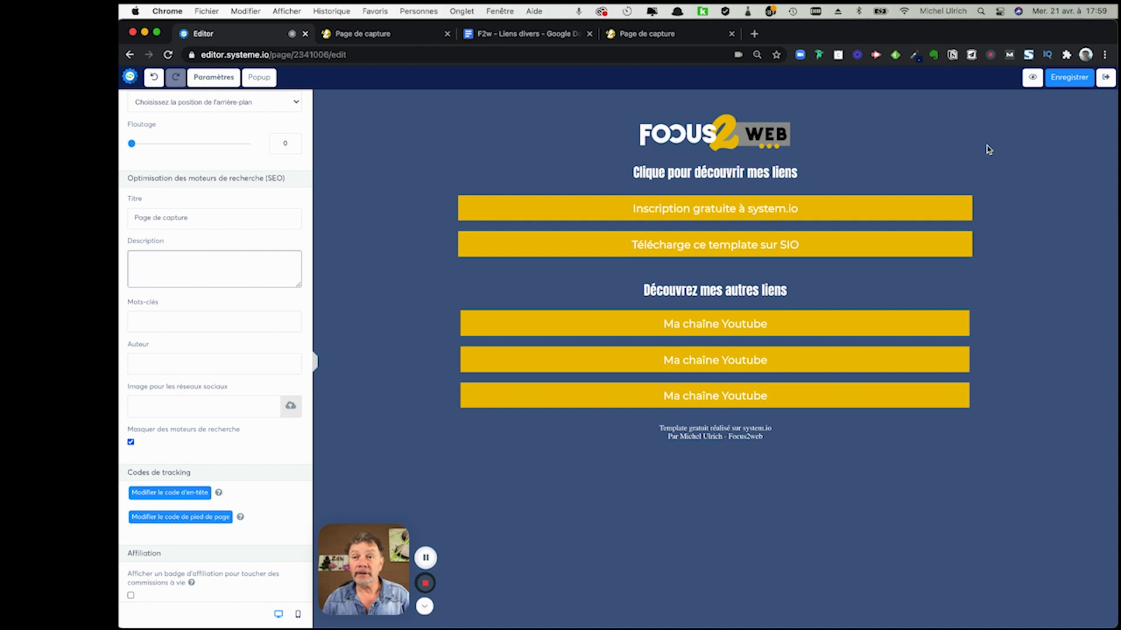
pyautogui.click(1104, 78)
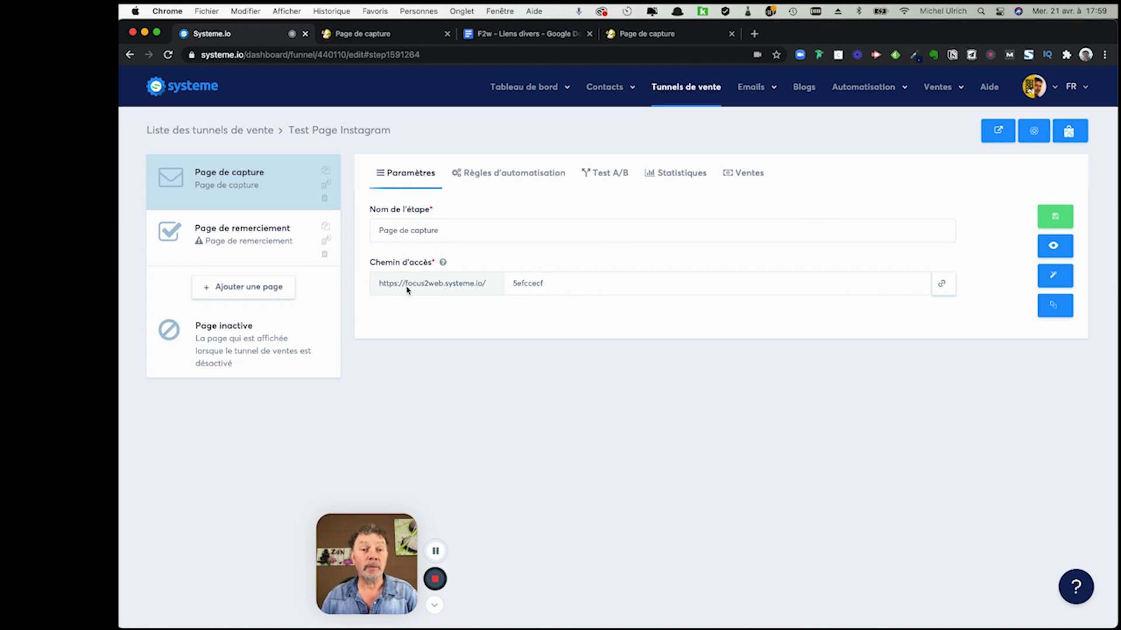
# - Copy the capture page's Chemin d'accès address from the funnel step and start a fresh browser tab
pyautogui.click(942, 286)
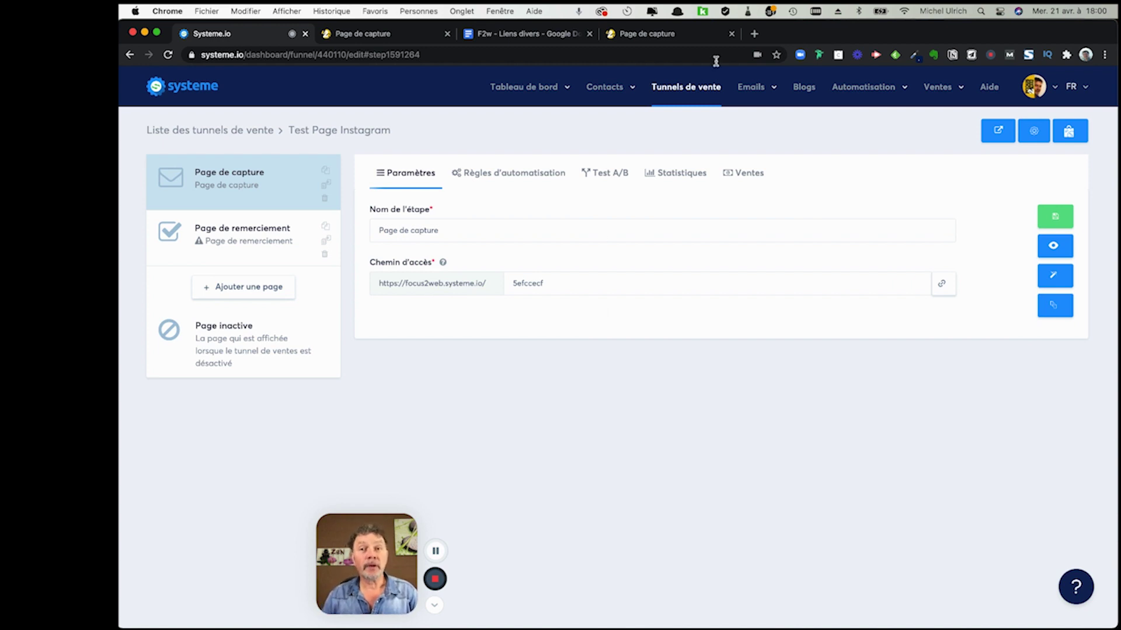
pyautogui.click(754, 35)
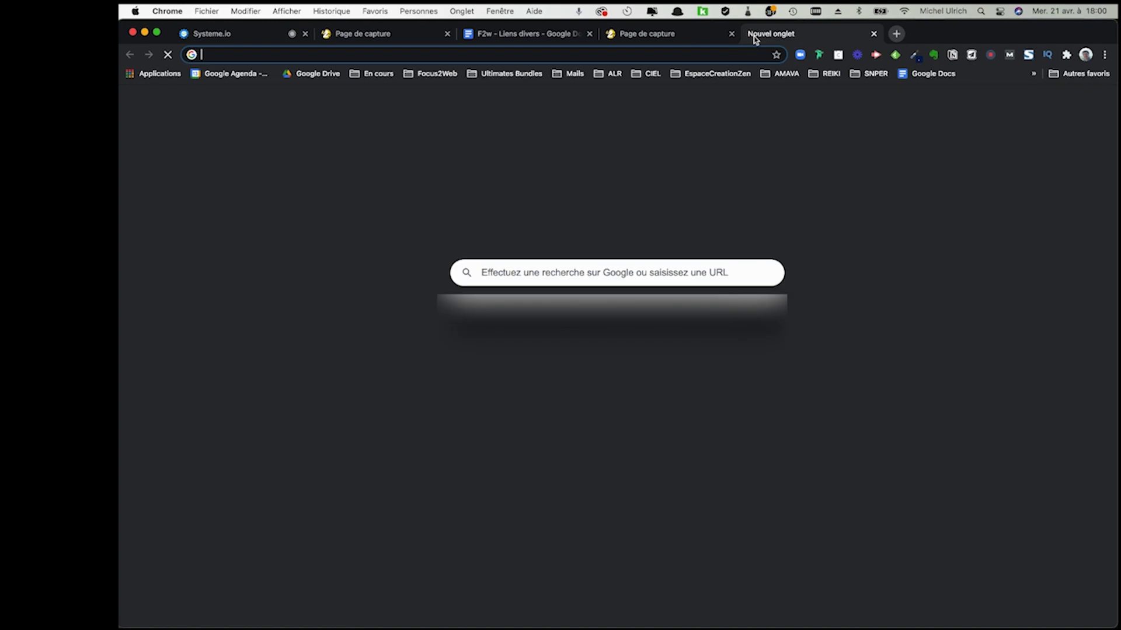
# - Load bitly.com in the new tab via 'bit', then come back to the Bitly dashboard
pyautogui.write('bitly.com')
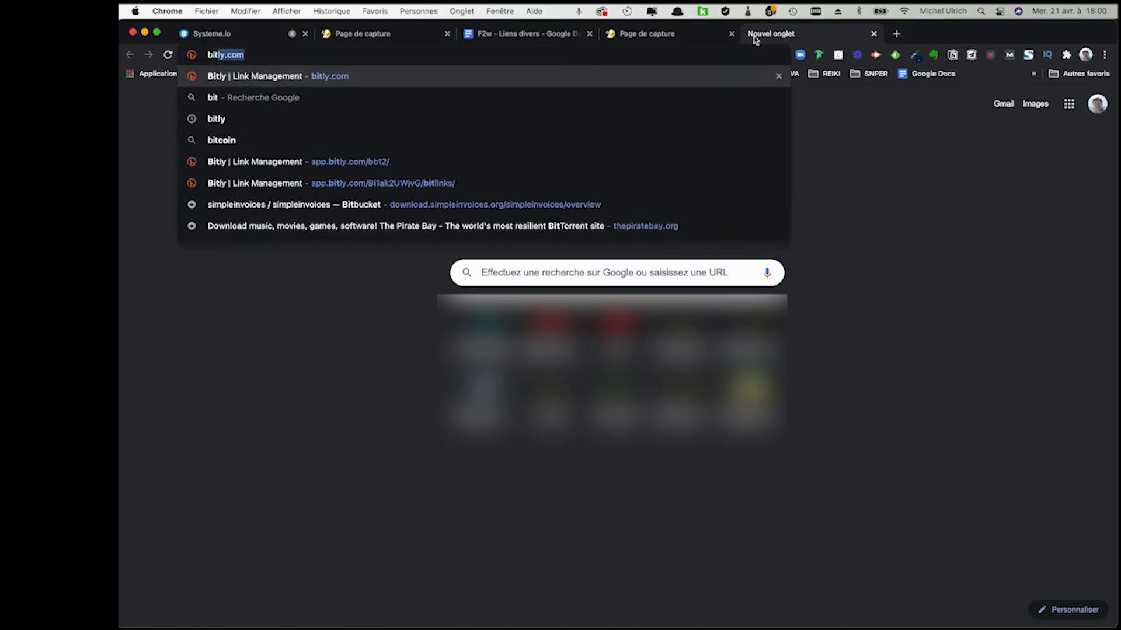
pyautogui.press('Return')
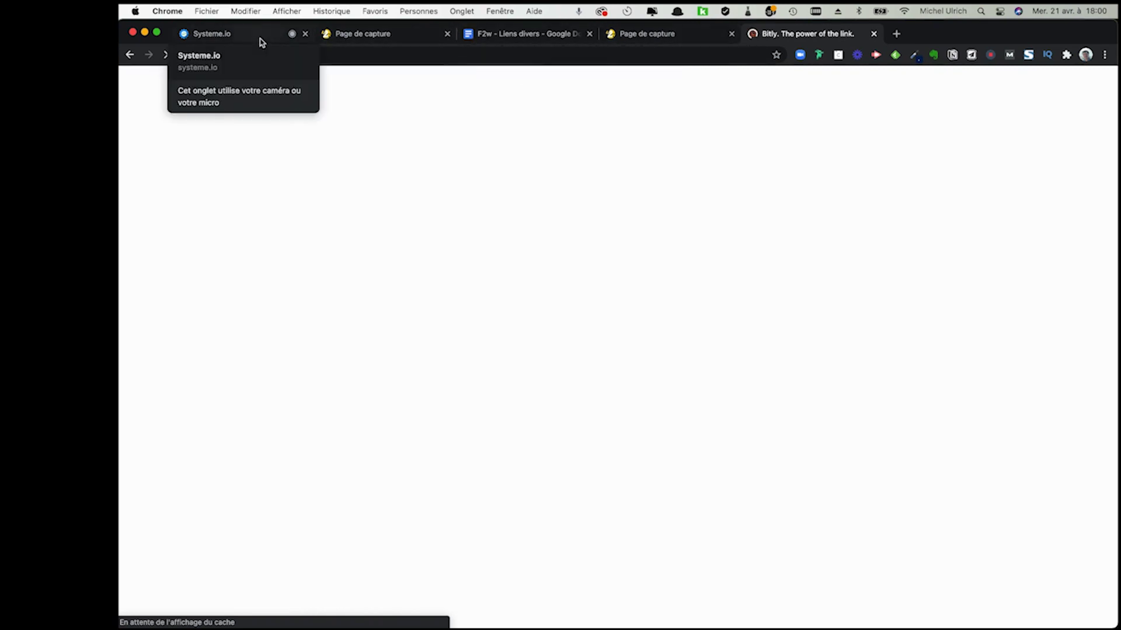
pyautogui.click(351, 38)
pyautogui.click(230, 36)
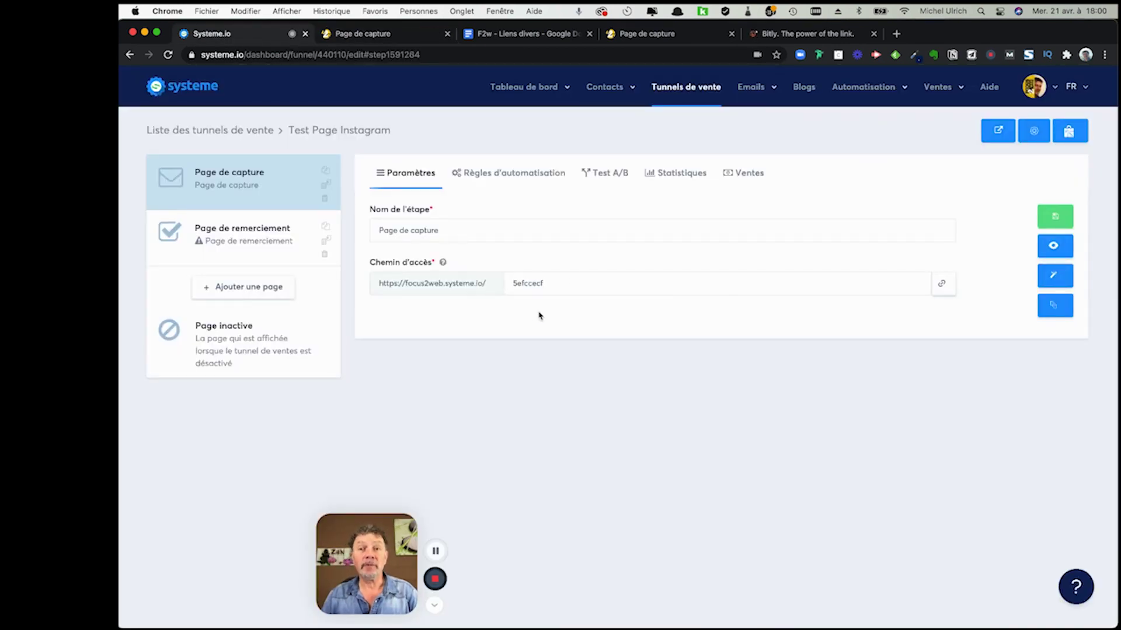
pyautogui.click(800, 34)
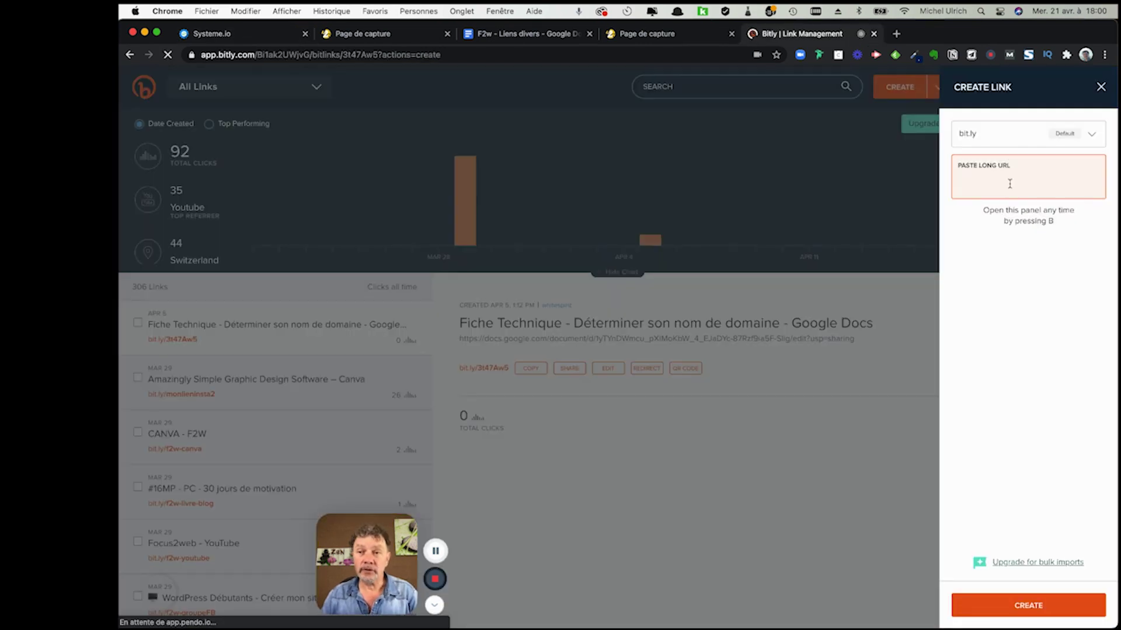
# - Create a Bitly link from the pasted page address with back-half pagebio-f2w, since 'pagebio' was taken
pyautogui.write('https://focus2web.systeme.io/5efccecf')
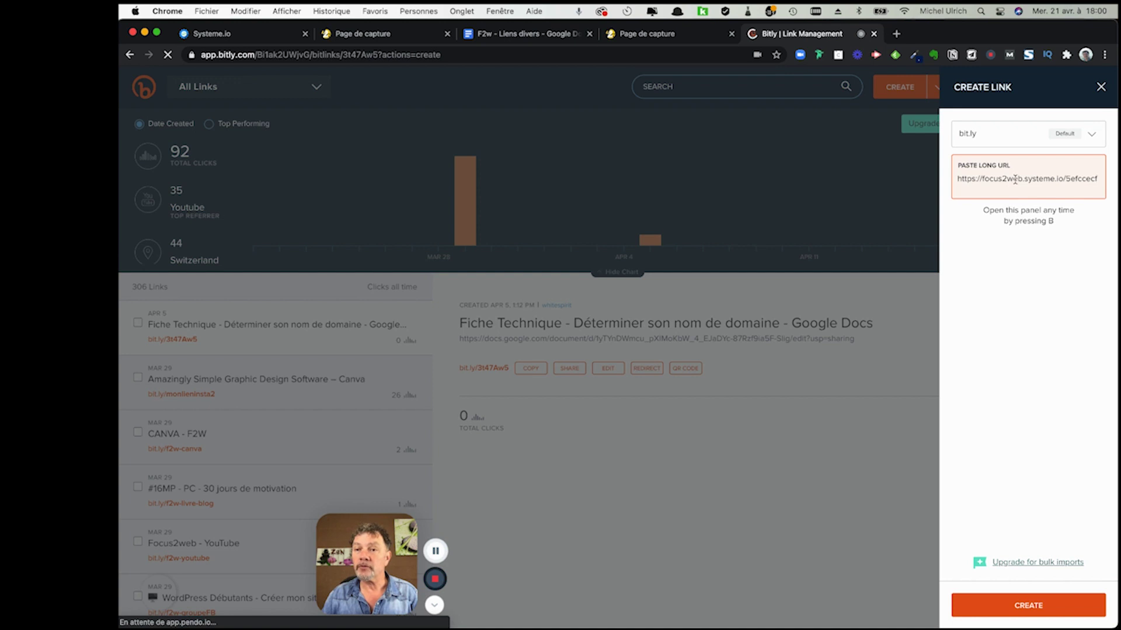
pyautogui.click(1030, 607)
pyautogui.moveTo(976, 262); pyautogui.dragTo(1025, 266)
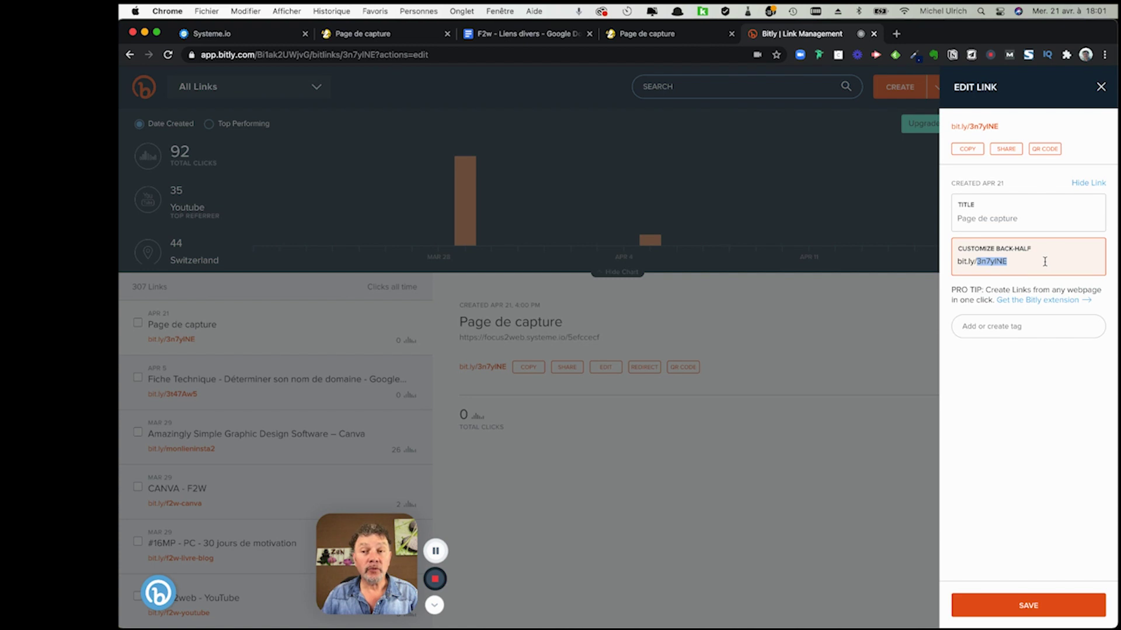
pyautogui.write('pagebio')
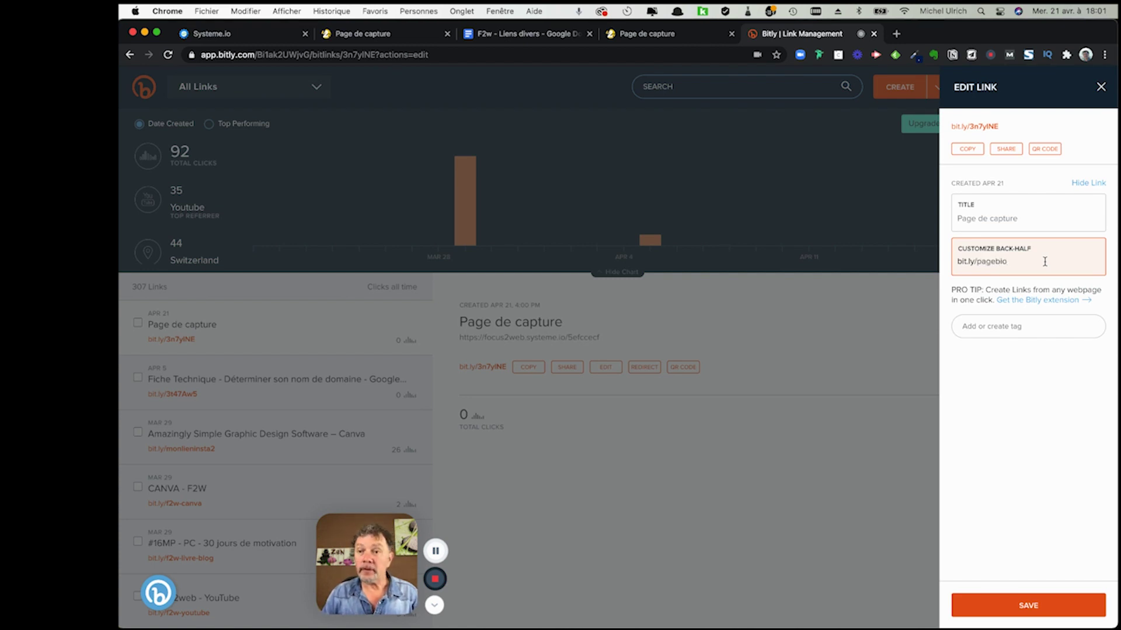
pyautogui.press('BackSpace')
pyautogui.press('BackSpace')
pyautogui.press('BackSpace')
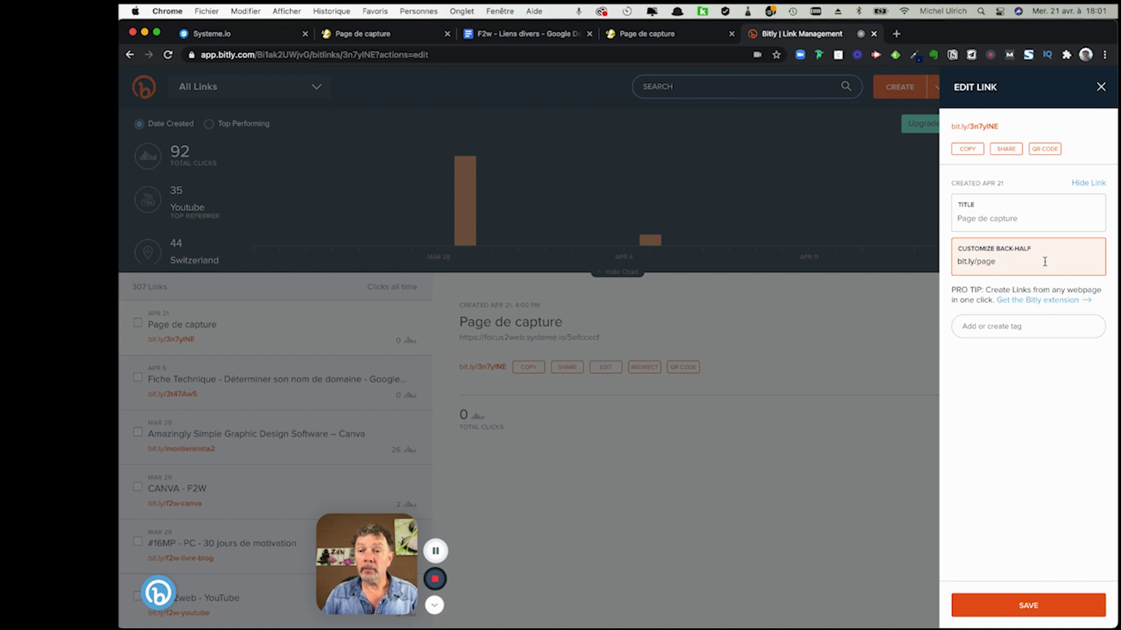
pyautogui.write('bio')
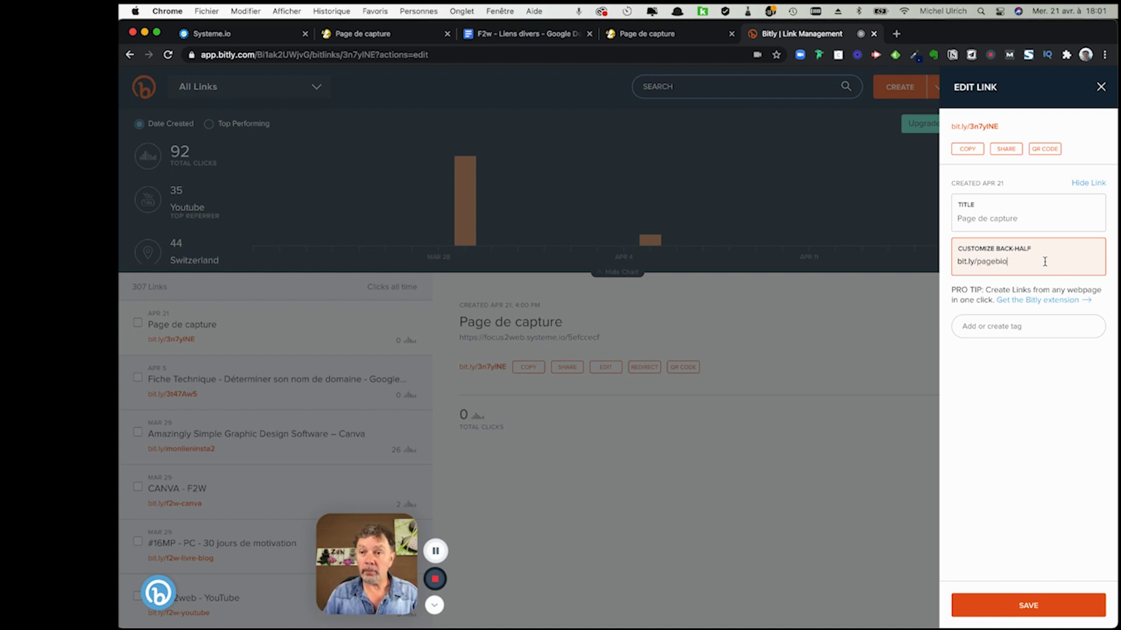
pyautogui.click(1041, 605)
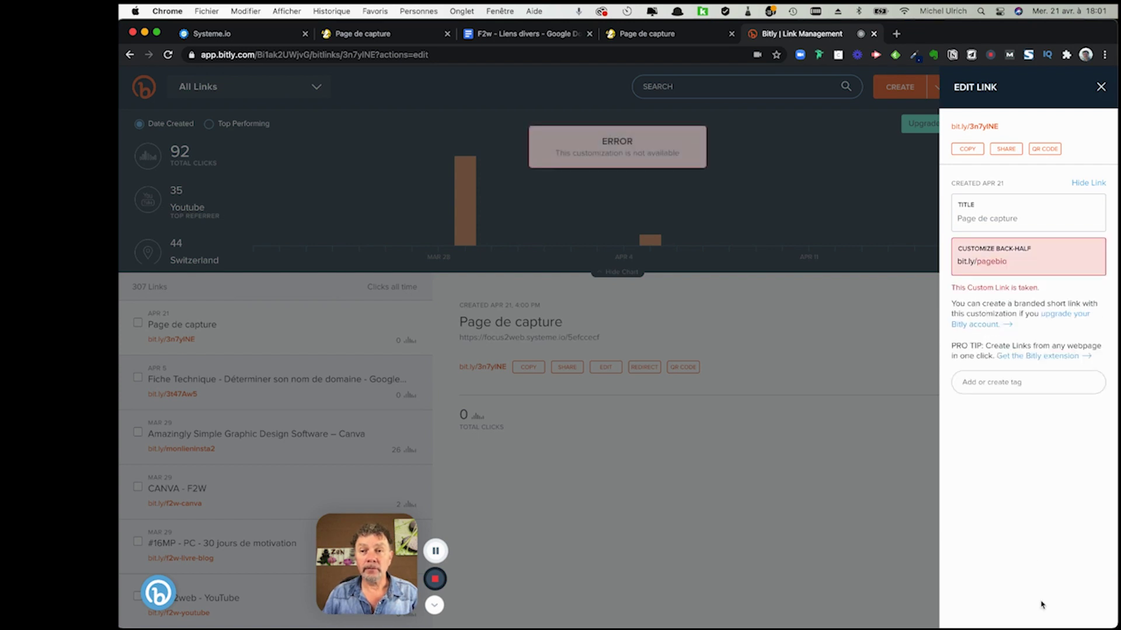
pyautogui.click(1014, 263)
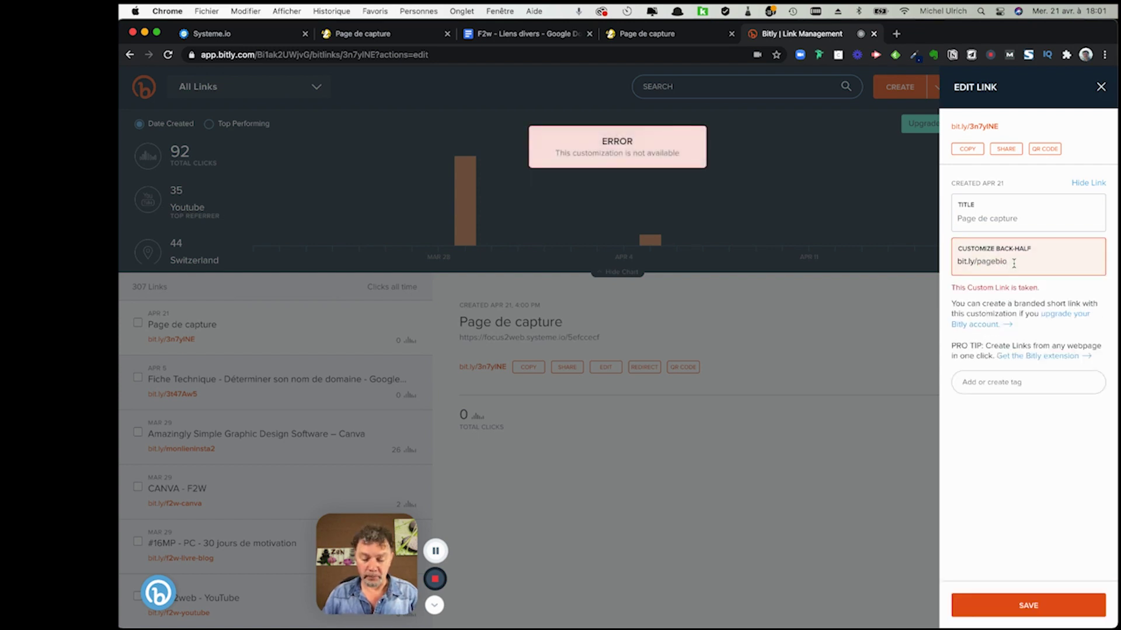
pyautogui.write('-f2w')
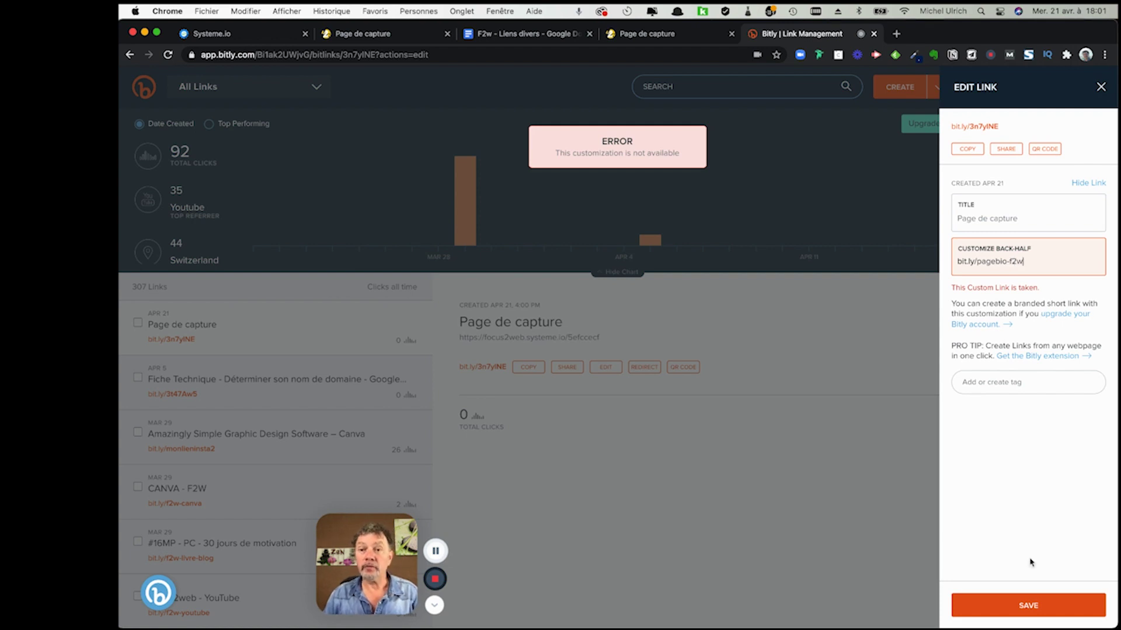
pyautogui.click(1037, 608)
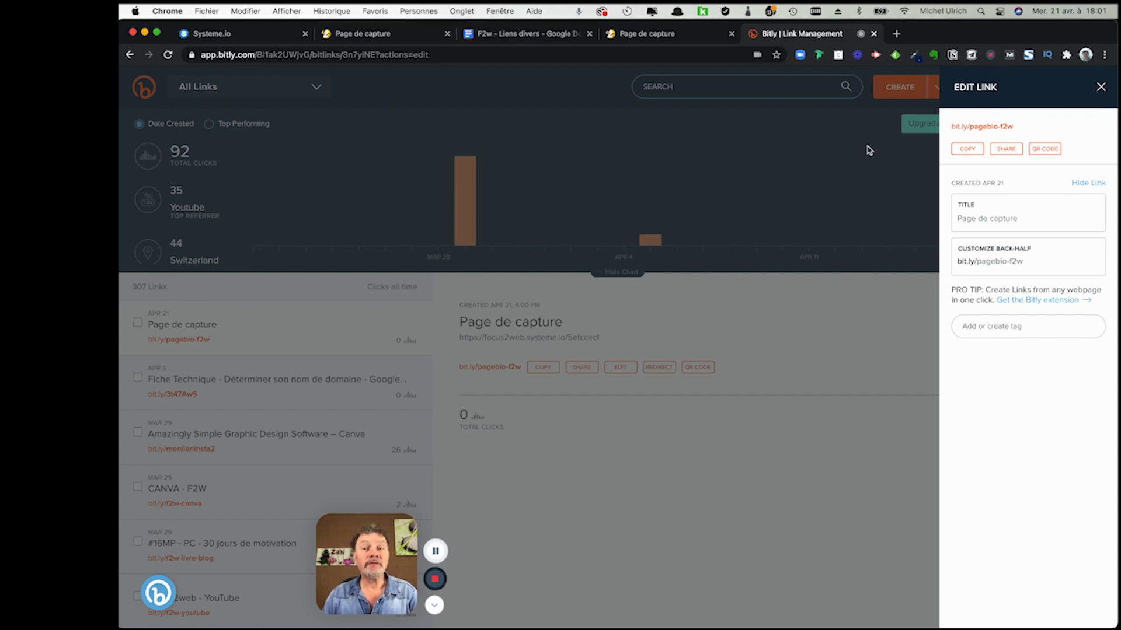
# - Copy the capture page's access path ending 5efccecf again from the Test Page Instagram step
pyautogui.click(378, 37)
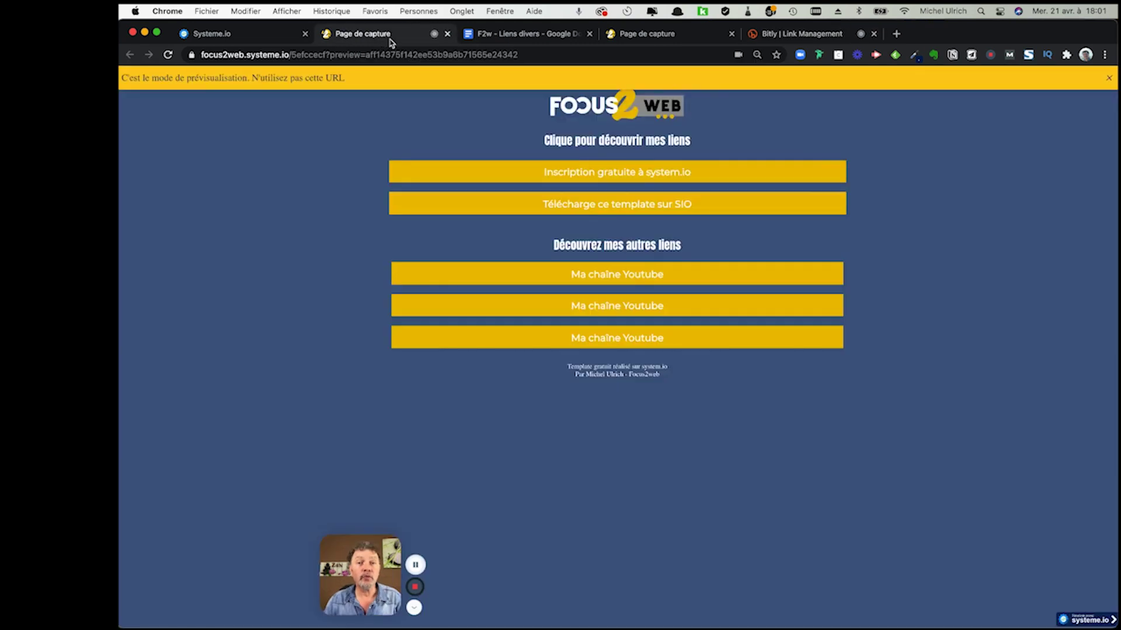
pyautogui.click(224, 33)
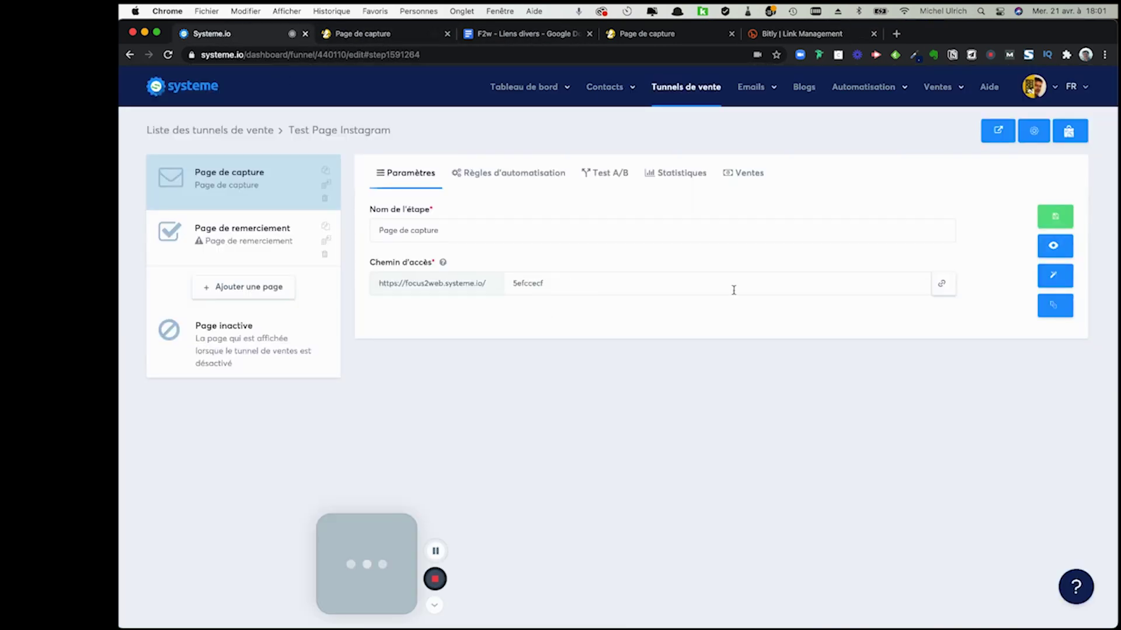
pyautogui.click(941, 284)
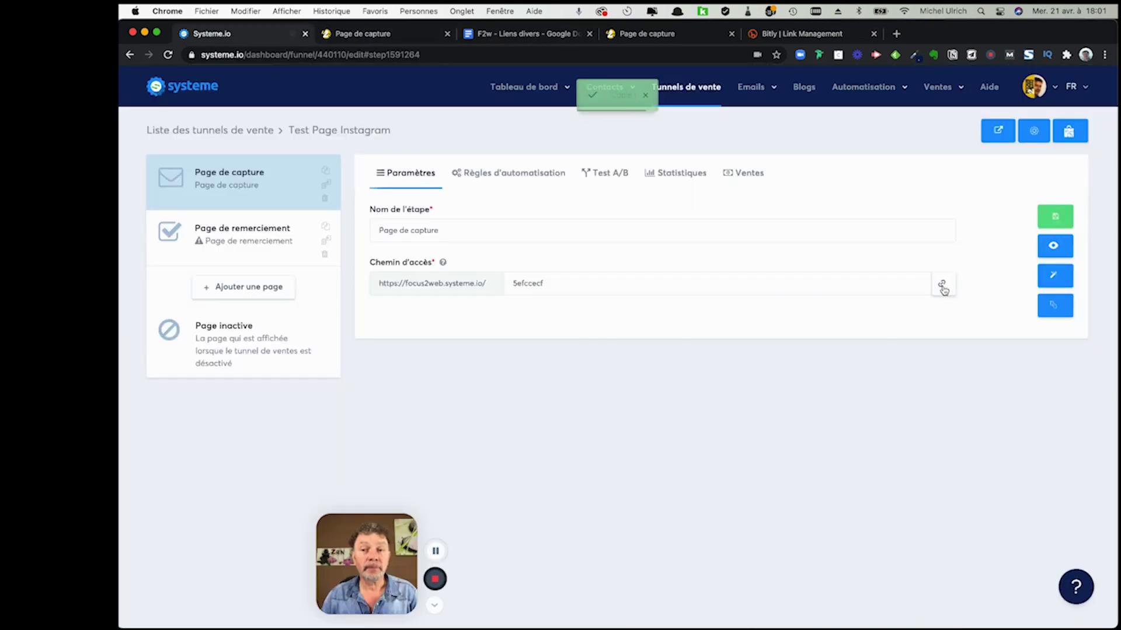